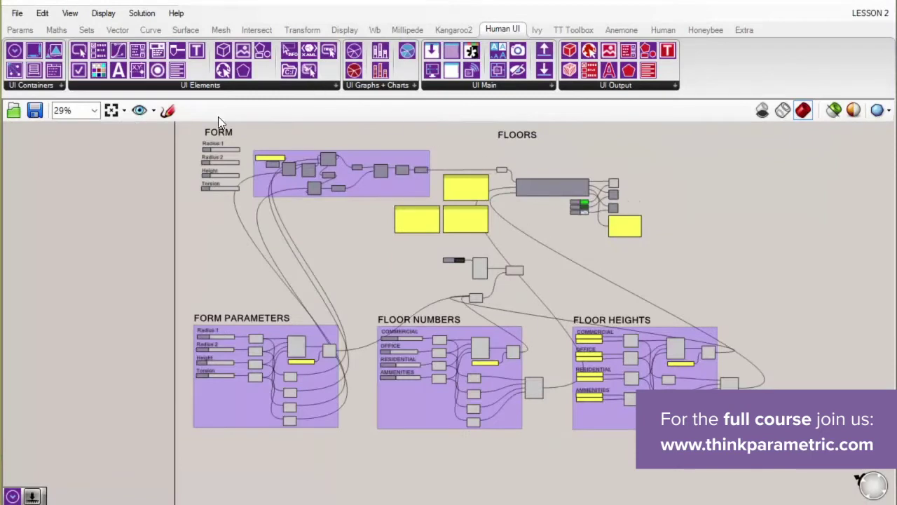
Step: Set the window's Boolean toggle to True to launch the control window, and widen it to show all three parameter groups
scroll(384, 354, up, 2)
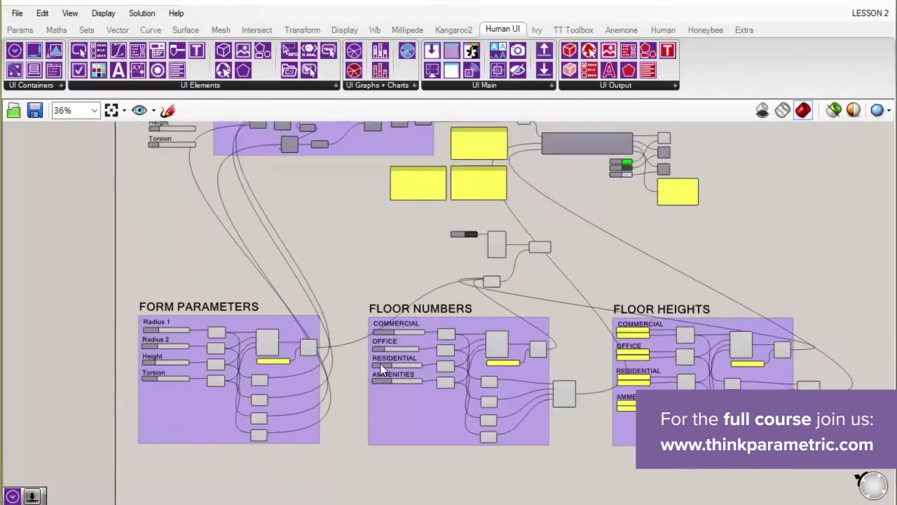
click(472, 236)
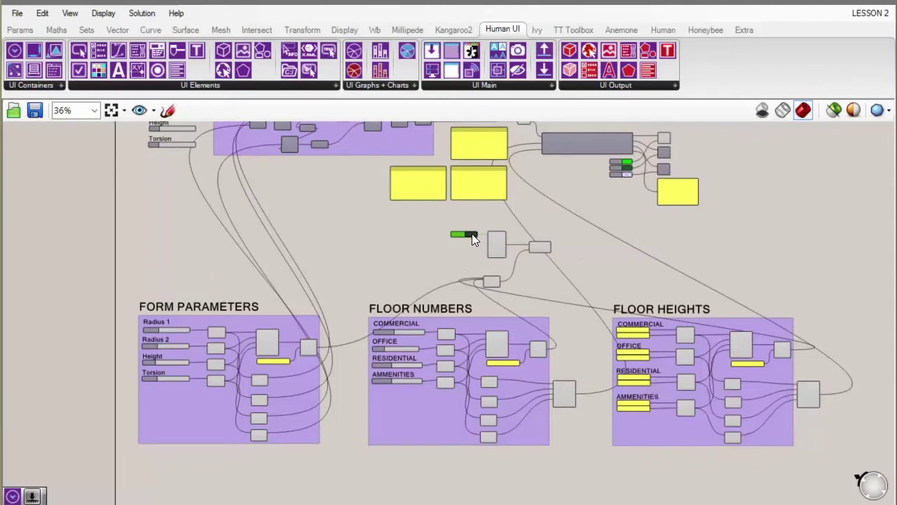
scroll(531, 249, up, 4)
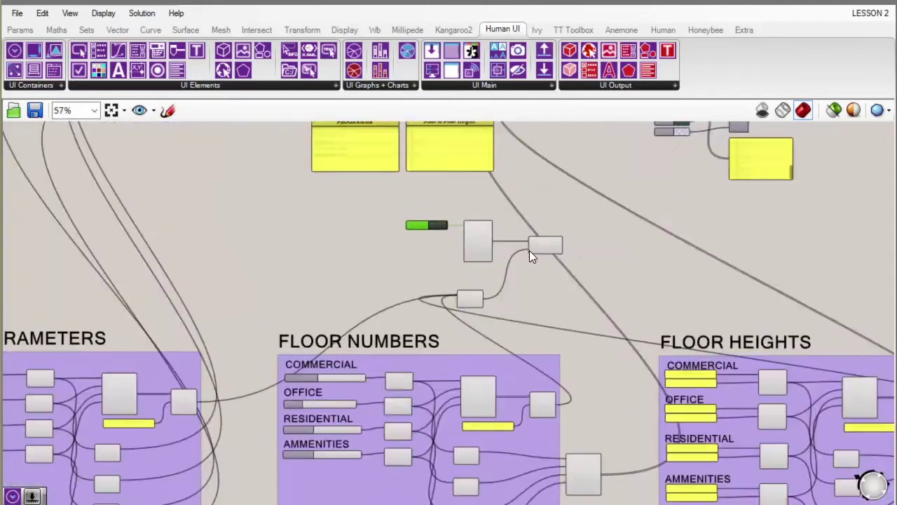
double_click(387, 211)
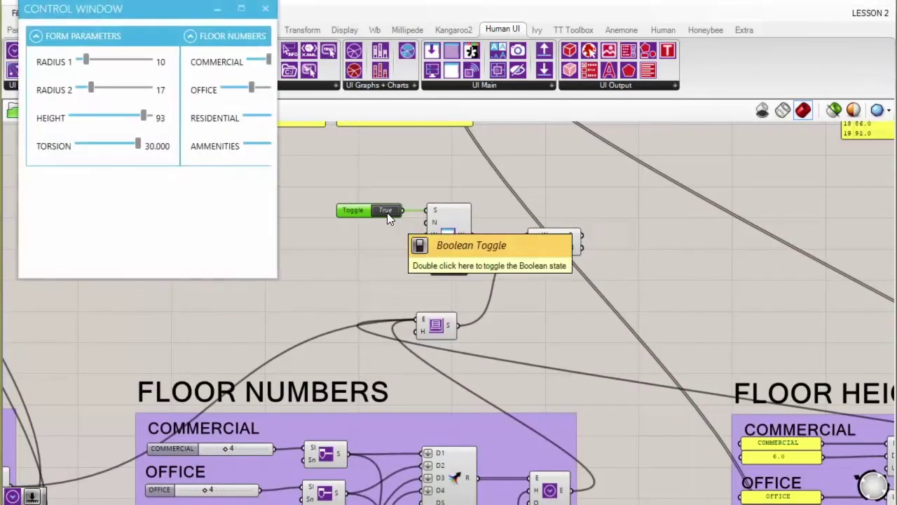
drag(130, 10, 170, 62)
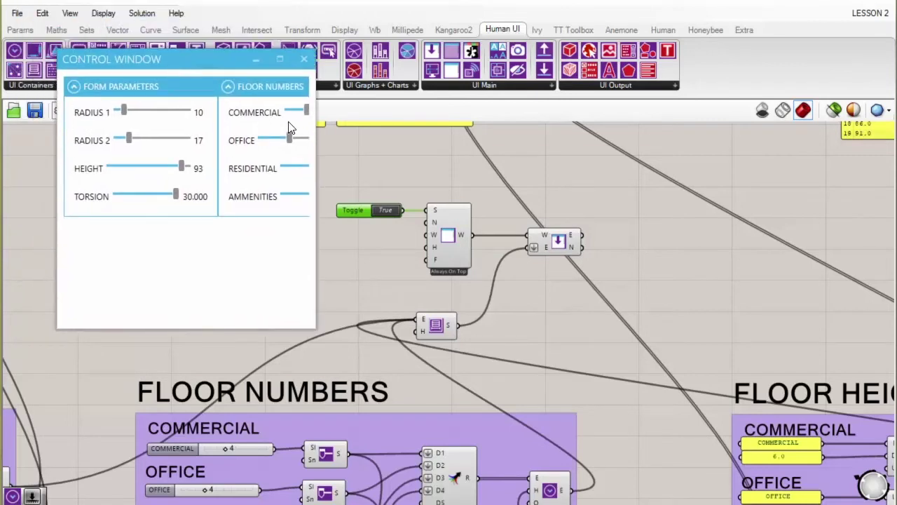
drag(327, 65, 364, 72)
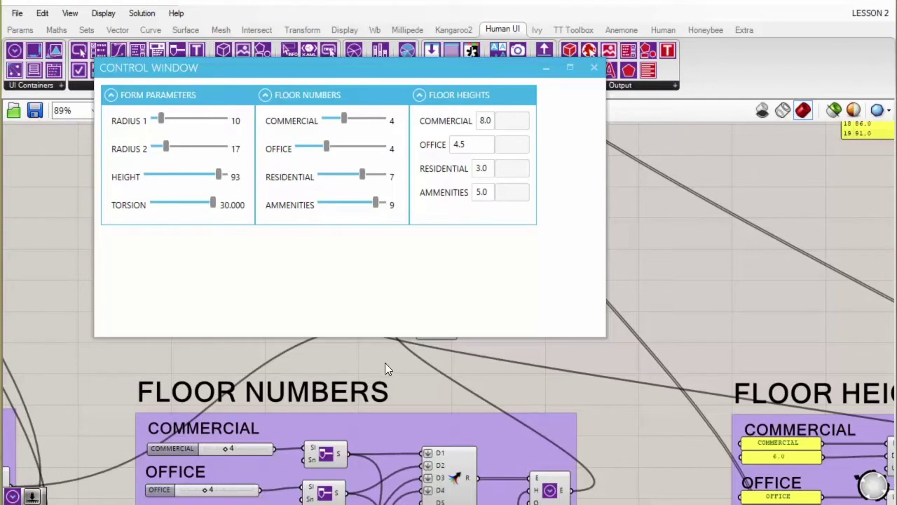
Step: Review the form parameters, floor numbers and floor heights groups on the canvas, moving the control window out of the way
scroll(425, 361, down, 4)
scroll(427, 385, down, 1)
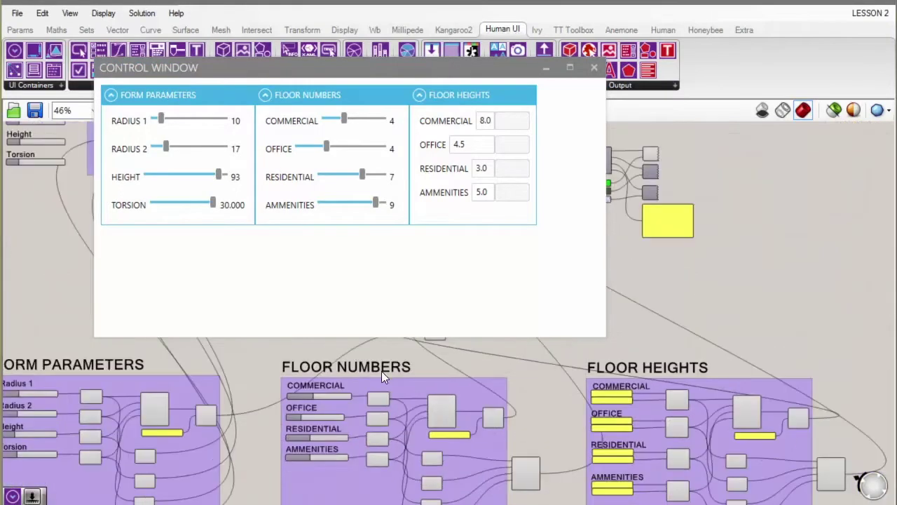
scroll(440, 443, down, 1)
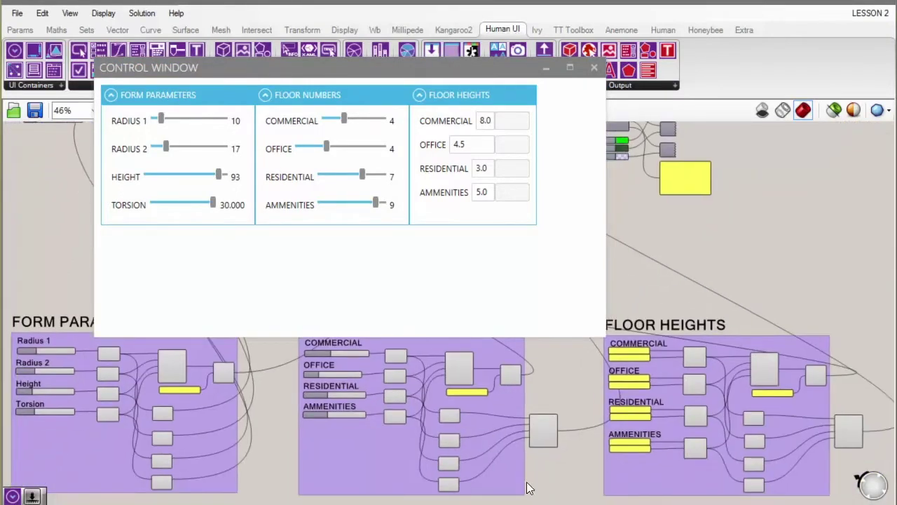
drag(466, 71, 469, 253)
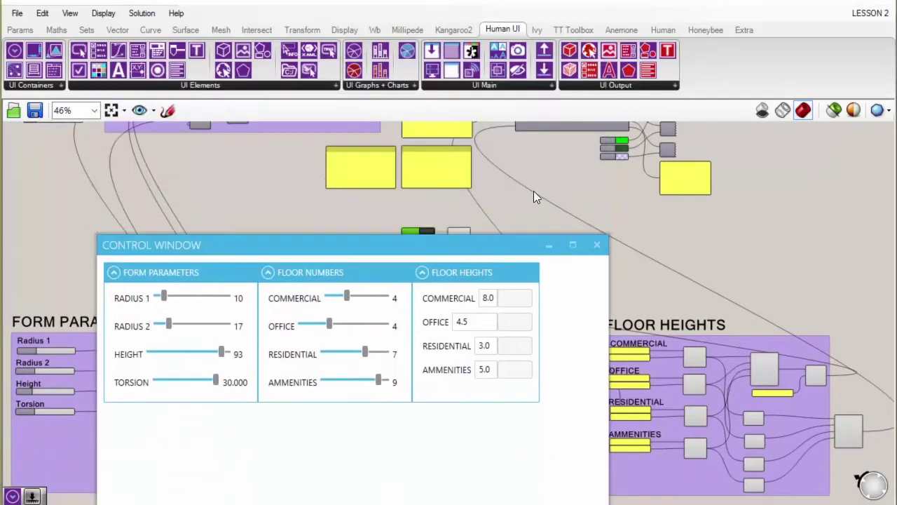
right_drag(541, 186, 616, 258)
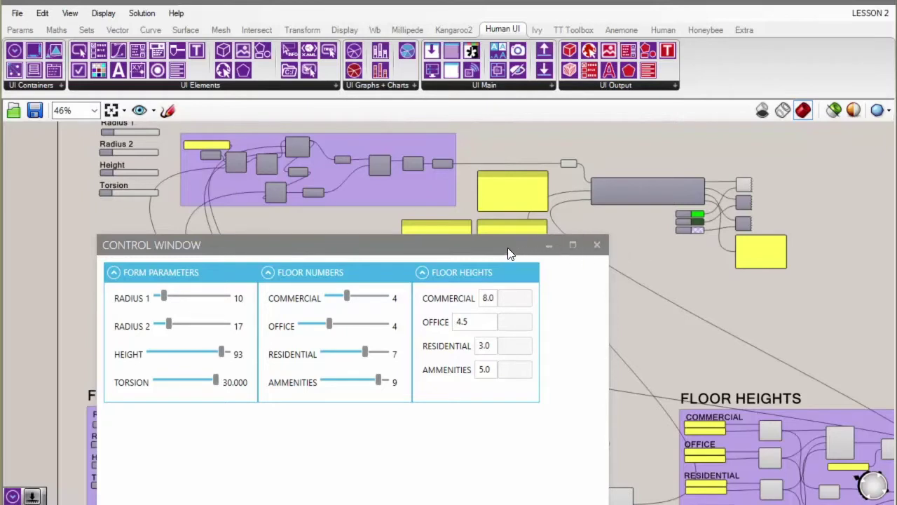
drag(507, 246, 581, 179)
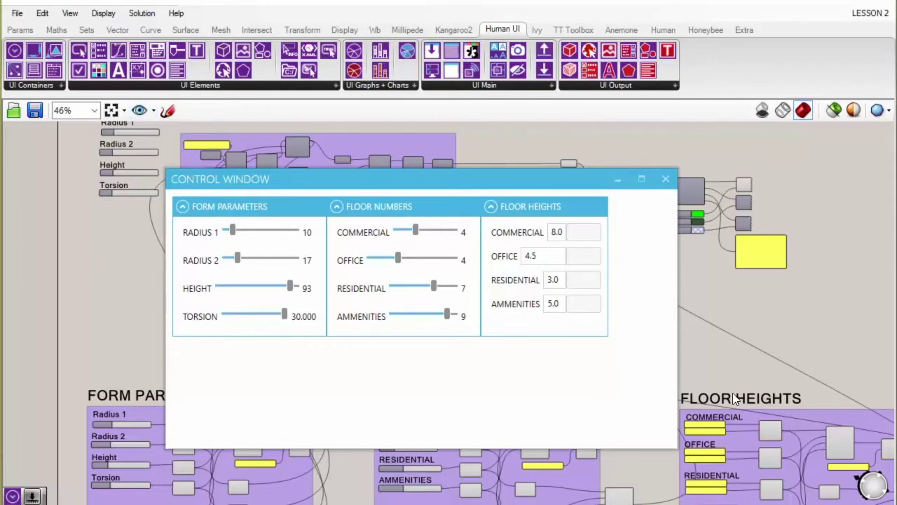
Step: Collapse Grasshopper to expose the Rhino model, then make the control window taller and place it beside the tower
drag(463, 179, 471, 141)
double_click(482, 2)
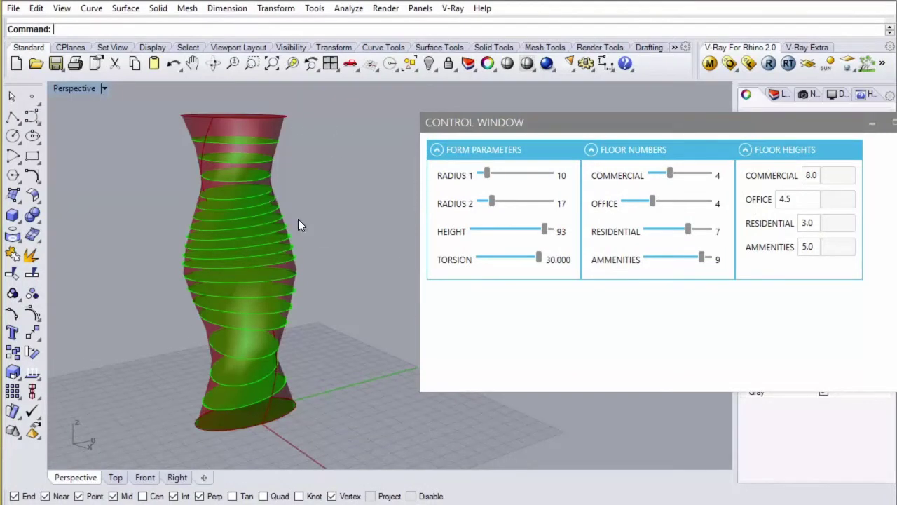
drag(599, 126, 580, 122)
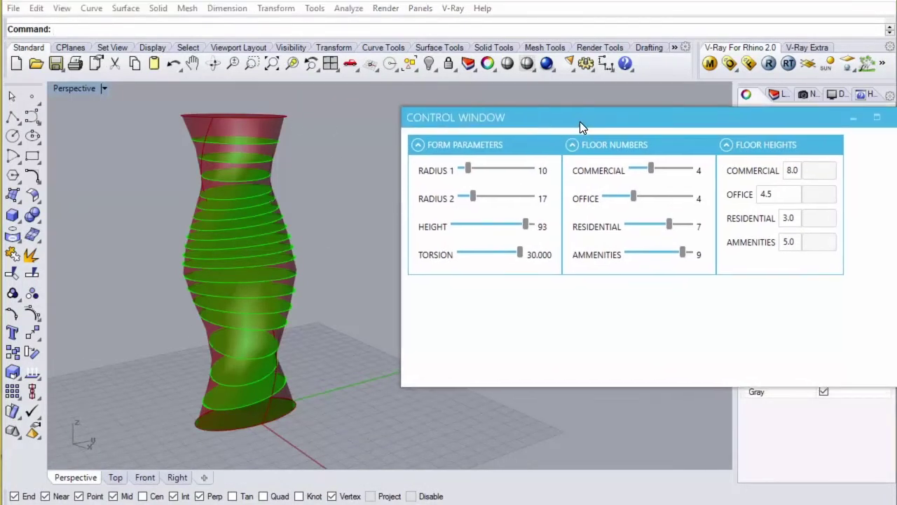
drag(624, 385, 645, 488)
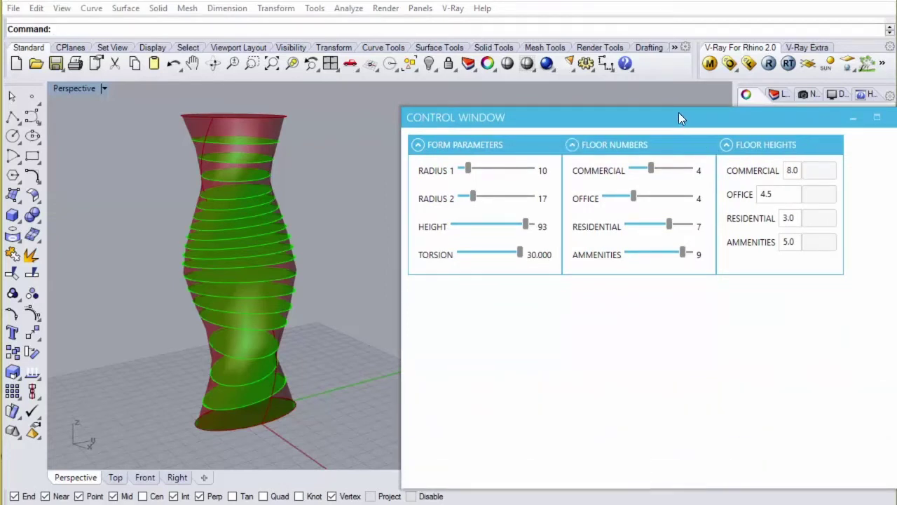
drag(679, 113, 620, 103)
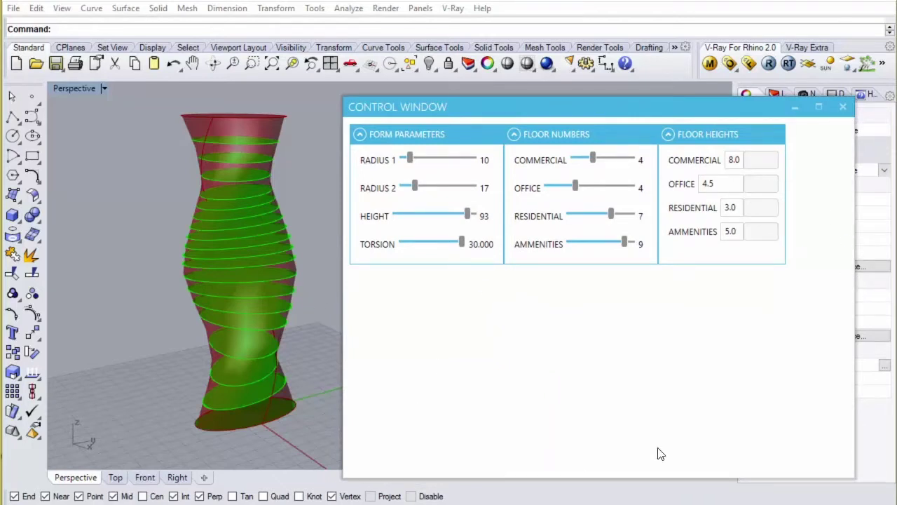
Step: Orbit the Rhino perspective view slightly to examine the tower and its floors next to the control window
click(317, 385)
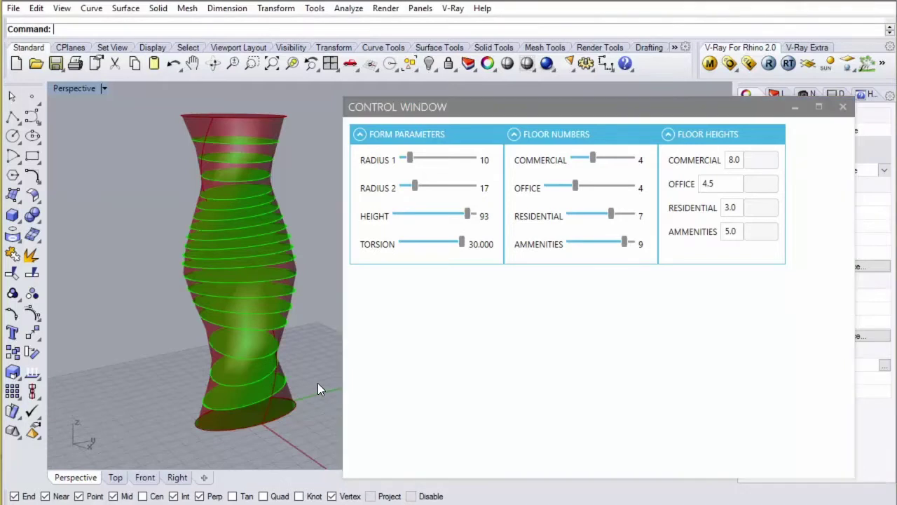
right_drag(310, 367, 313, 355)
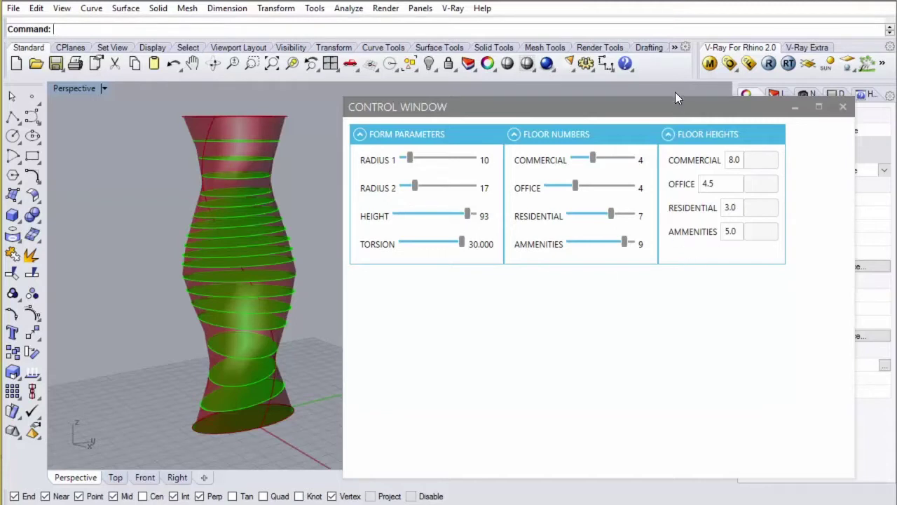
drag(673, 107, 666, 93)
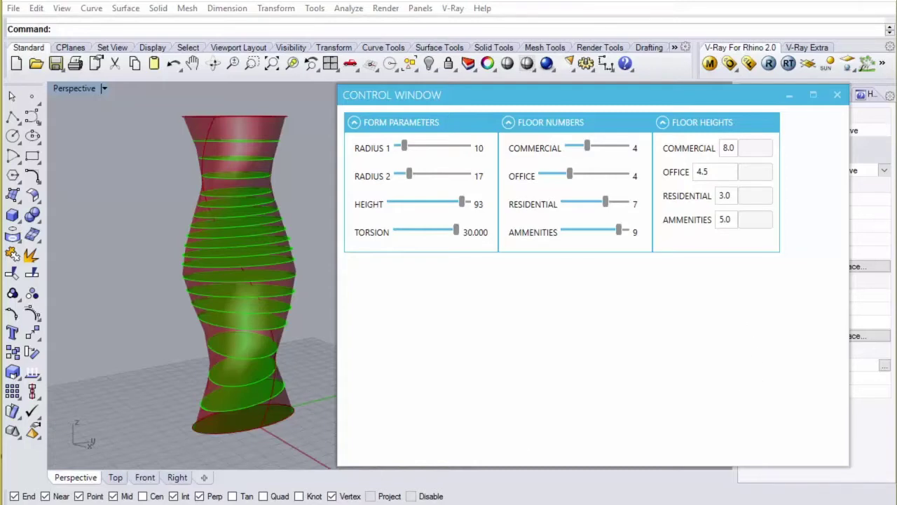
Step: Switch back to Grasshopper, then move and narrow the control window to clear the component groups on the canvas
key(alt+Tab)
click(579, 100)
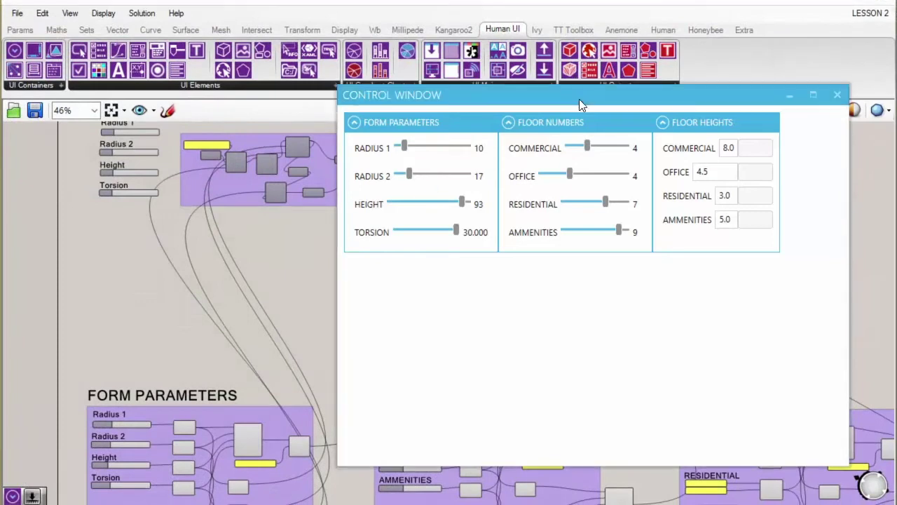
drag(579, 98, 646, 89)
scroll(191, 206, down, 3)
right_drag(287, 275, 215, 233)
drag(407, 293, 569, 304)
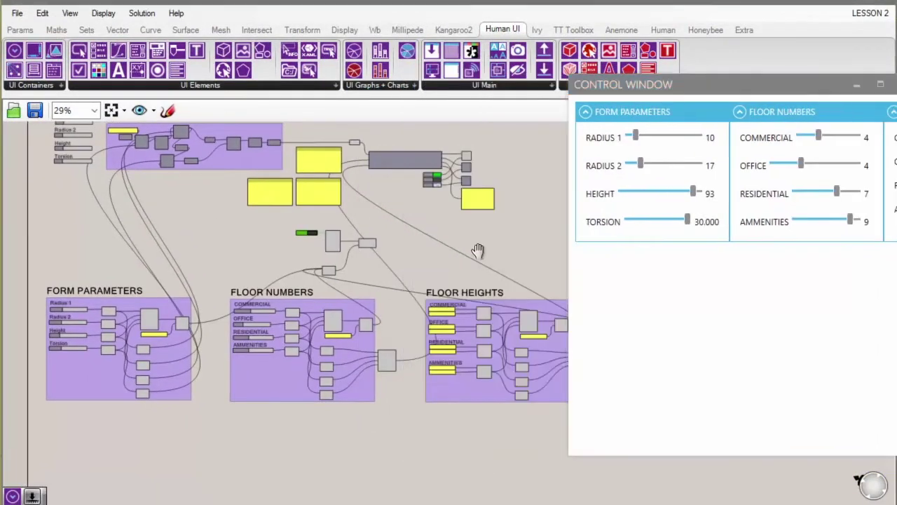
right_drag(476, 250, 450, 201)
right_drag(374, 211, 383, 239)
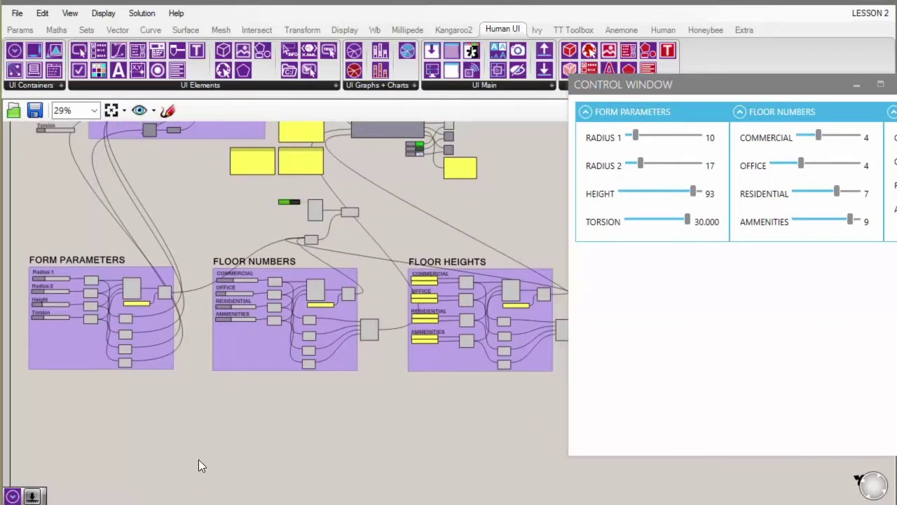
Step: Examine the Number of Floors, PROGRAMME and Floor to Floor Heights panels and their relation to the floor component
click(301, 130)
scroll(308, 137, up, 5)
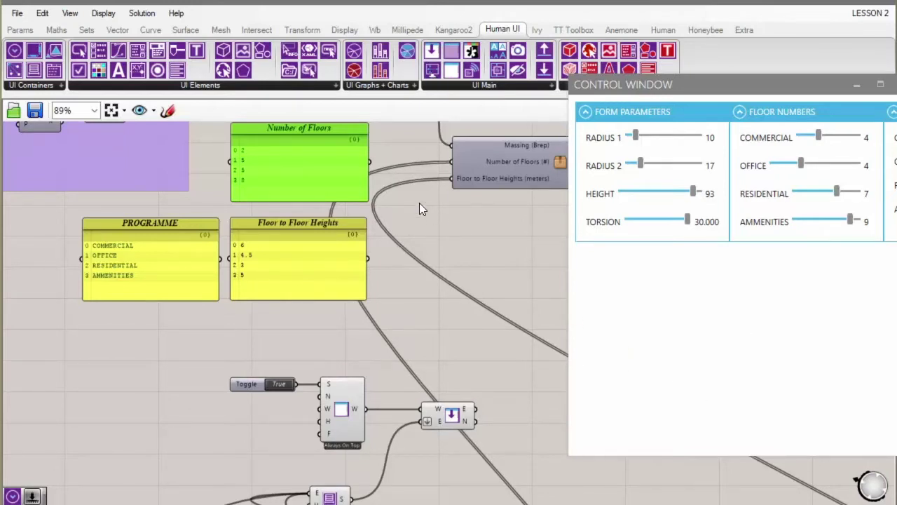
right_drag(466, 231, 451, 240)
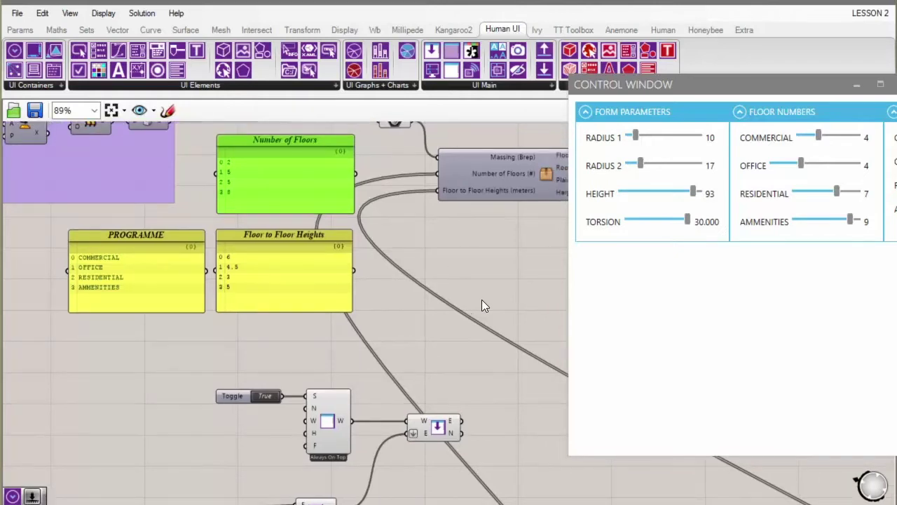
scroll(409, 230, down, 5)
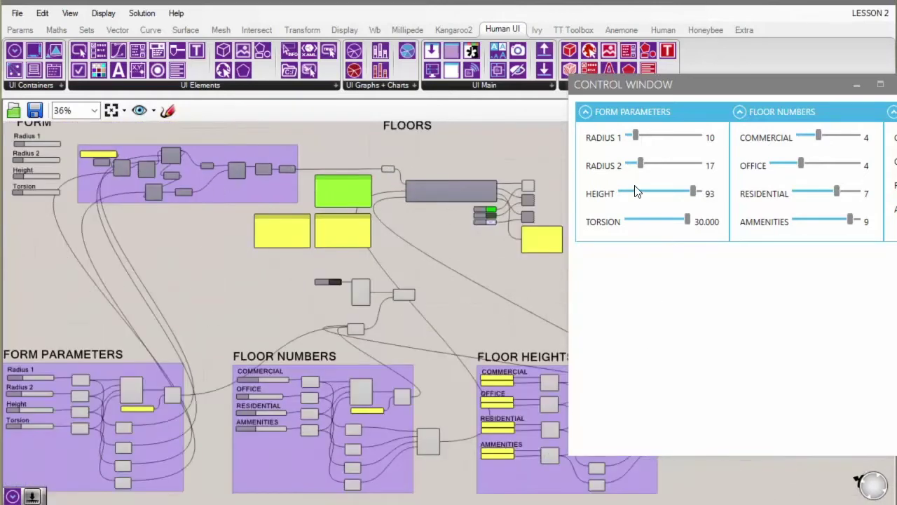
scroll(280, 359, up, 1)
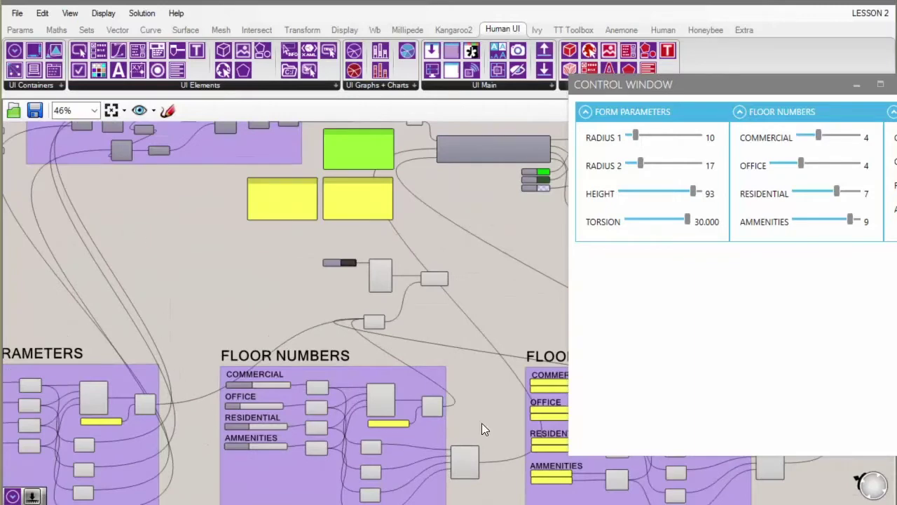
Step: Reposition the control window so its full frame fits on screen beside the window-building components
drag(682, 81, 683, 123)
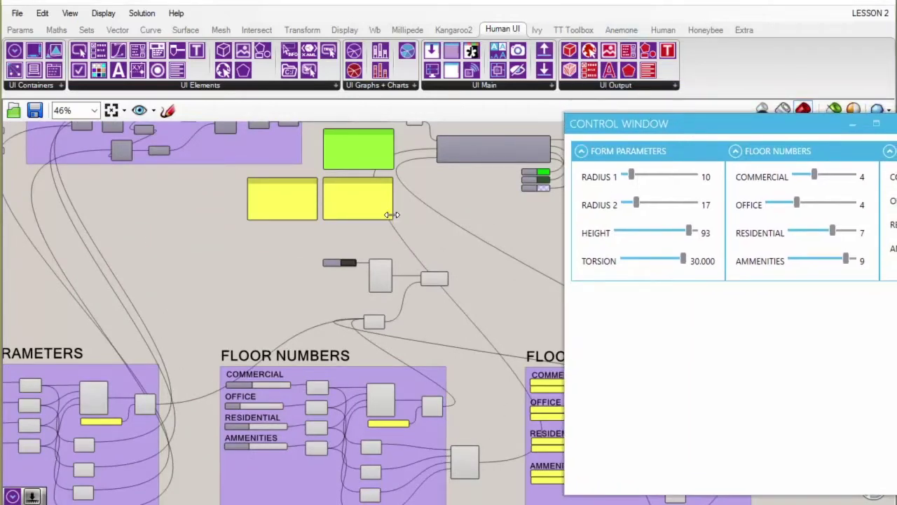
right_drag(423, 214, 440, 223)
drag(613, 129, 559, 139)
right_drag(465, 167, 458, 170)
Step: Add a Human UI Create 3D View component on the canvas above the Add Elements component
click(268, 88)
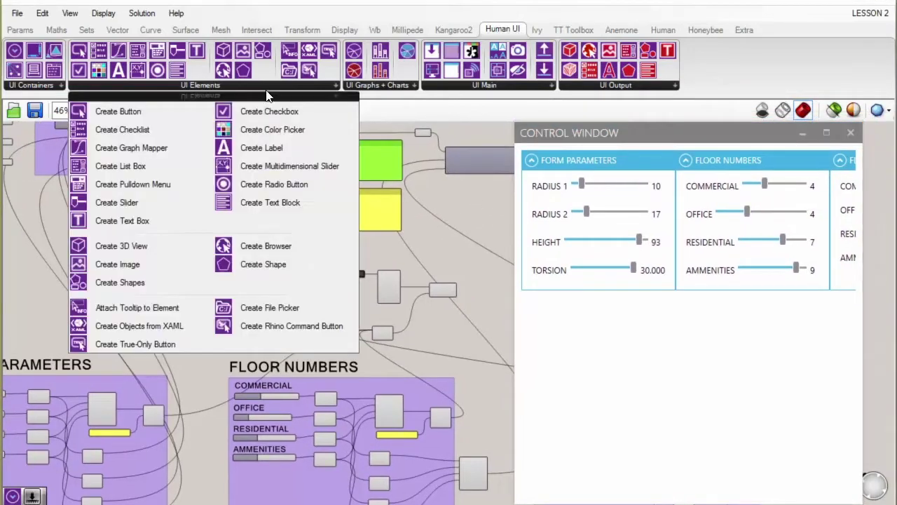
click(137, 249)
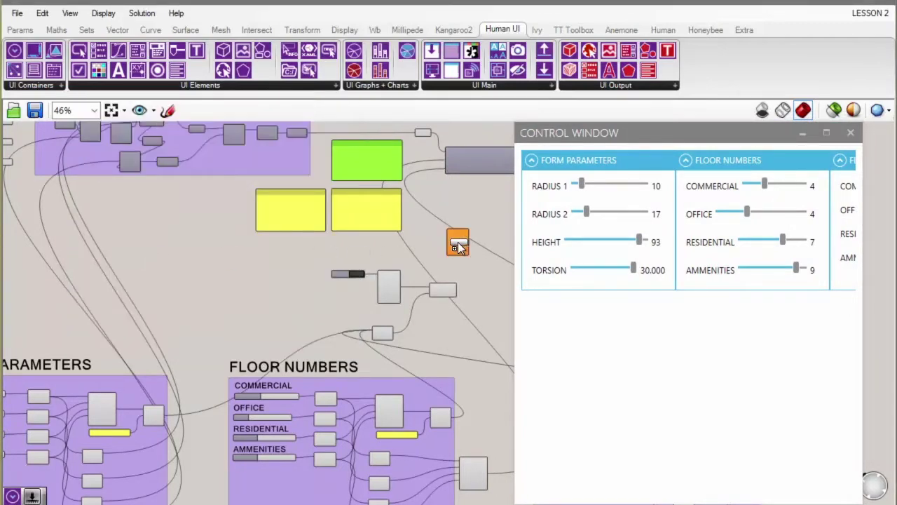
click(457, 242)
scroll(469, 246, up, 4)
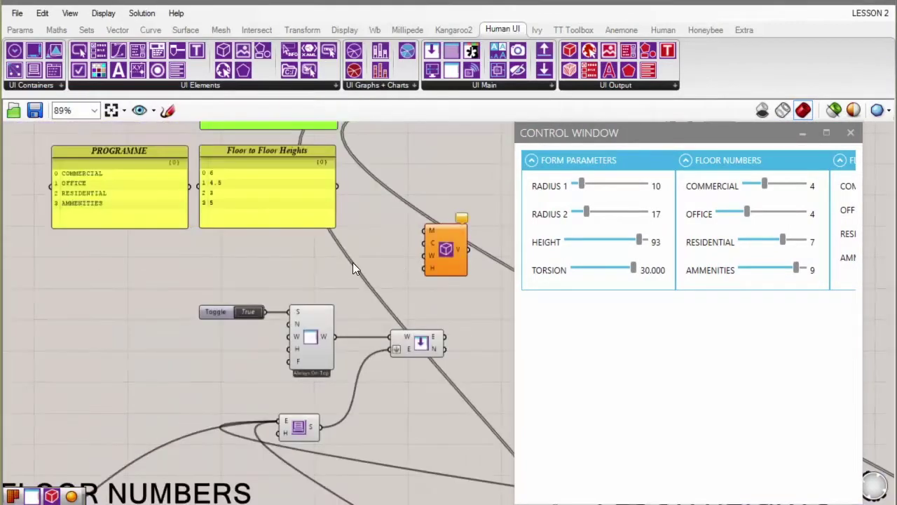
Step: Connect the massing geometry container's output to the mesh (M) input of the 3D View component
right_drag(409, 296, 346, 361)
scroll(346, 362, down, 1)
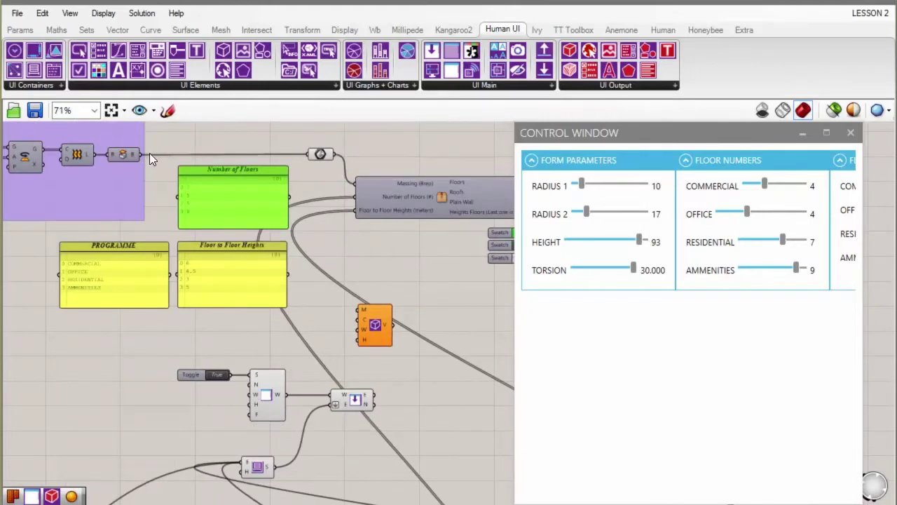
drag(334, 153, 364, 309)
Step: Add a Colour Swatch beside the 3D View component and connect it to the Mesh Colors (C) input
scroll(364, 318, up, 2)
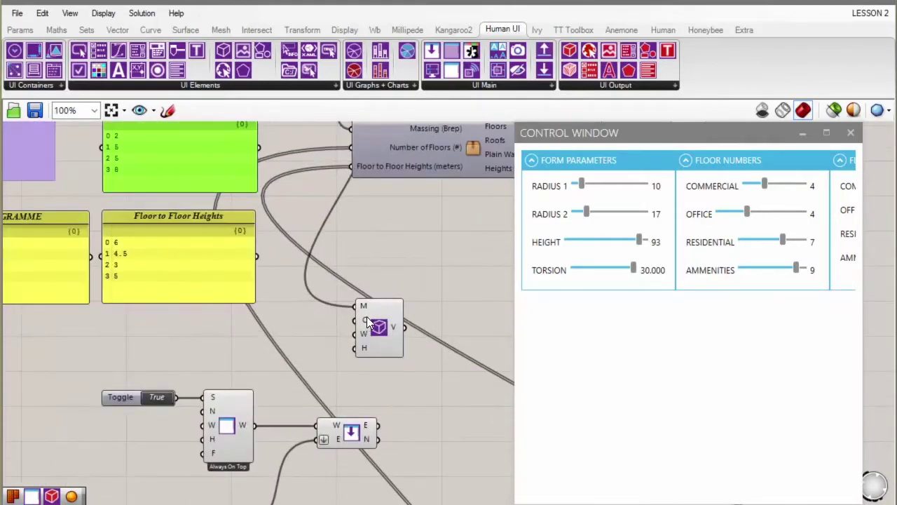
right_drag(403, 287, 311, 238)
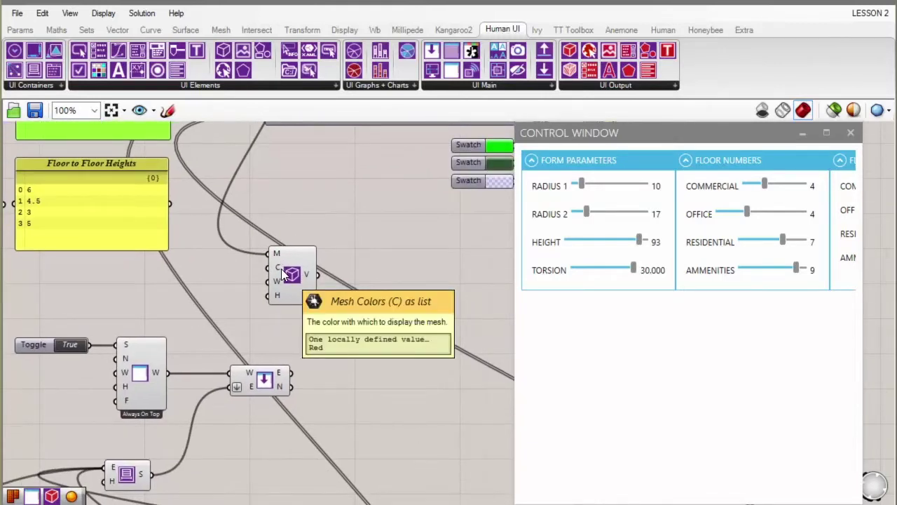
click(19, 29)
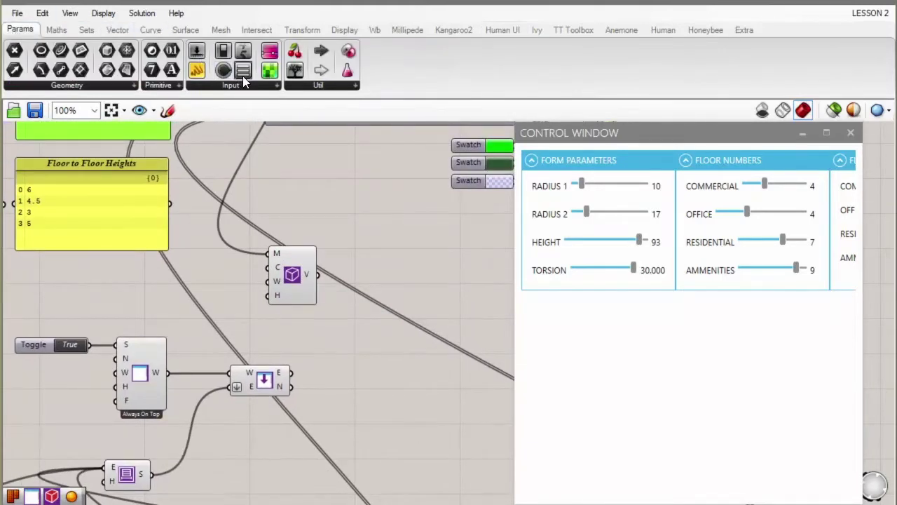
click(261, 84)
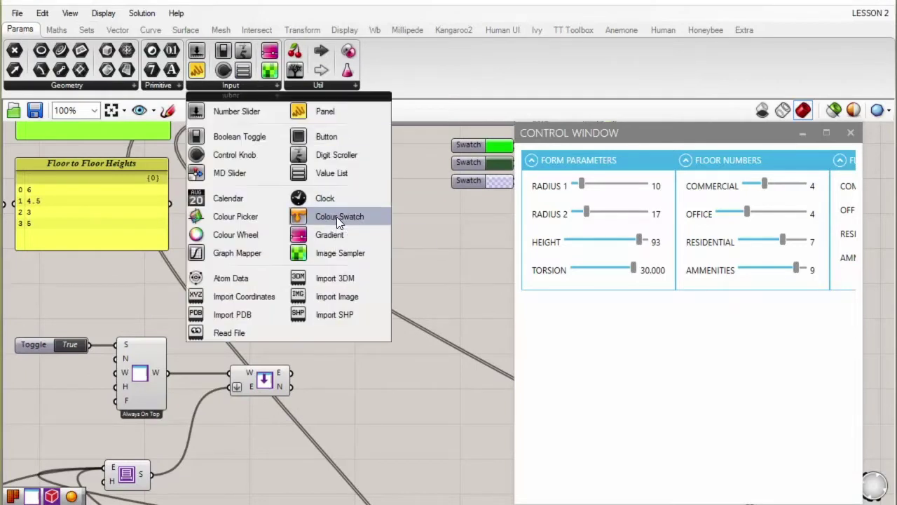
drag(336, 216, 221, 267)
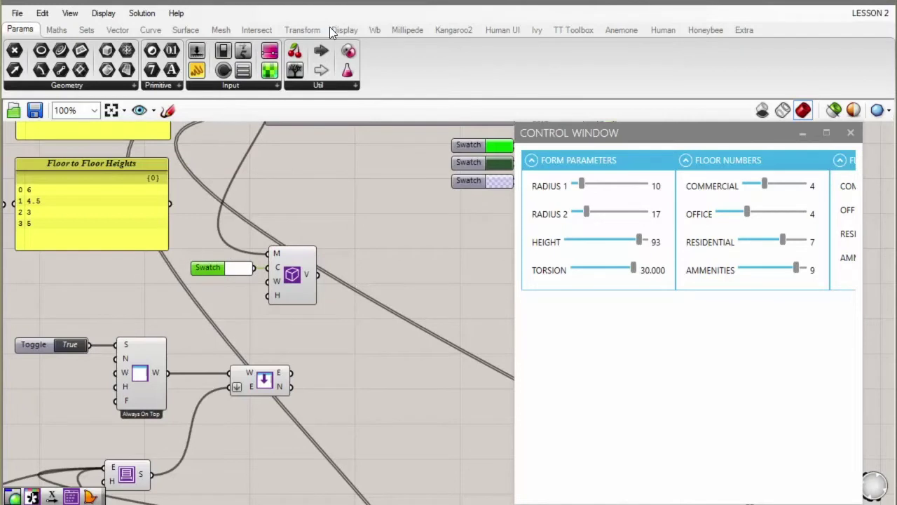
Step: Set the colour swatch feeding the 3D View component's Mesh Colors input to an opaque grey
click(308, 29)
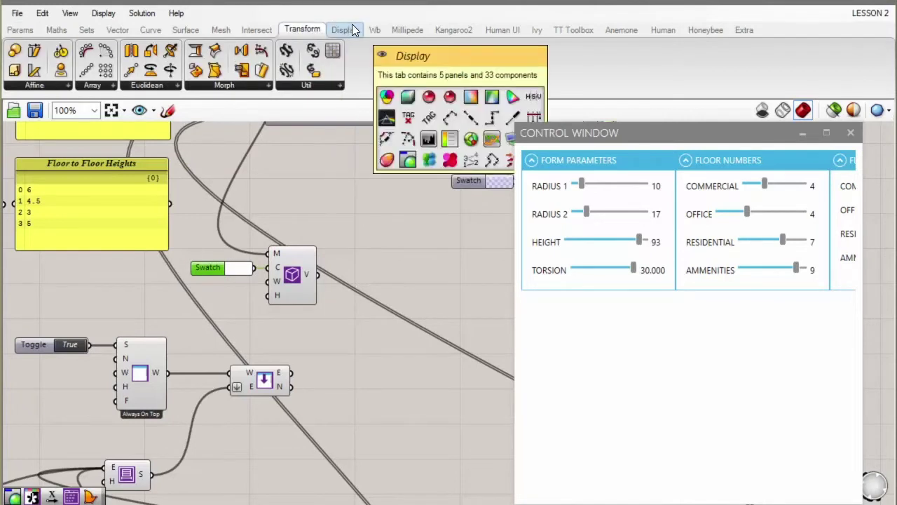
click(503, 30)
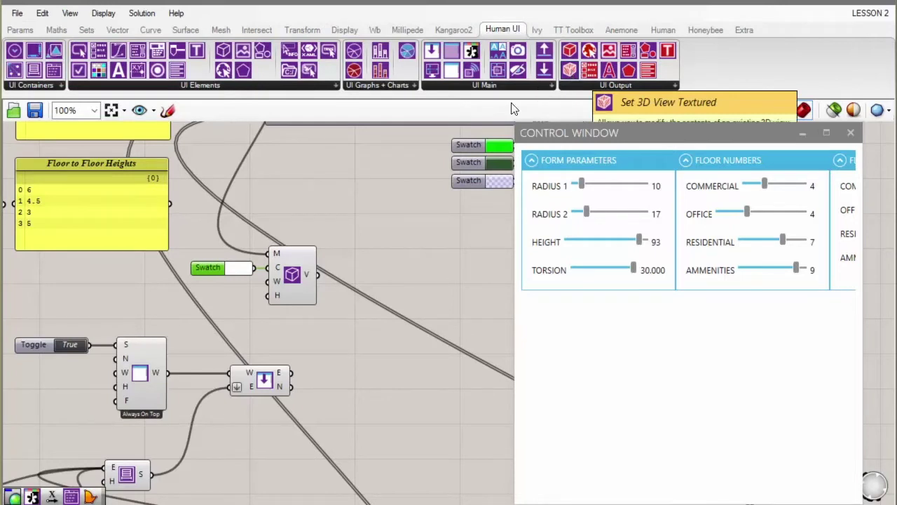
click(242, 268)
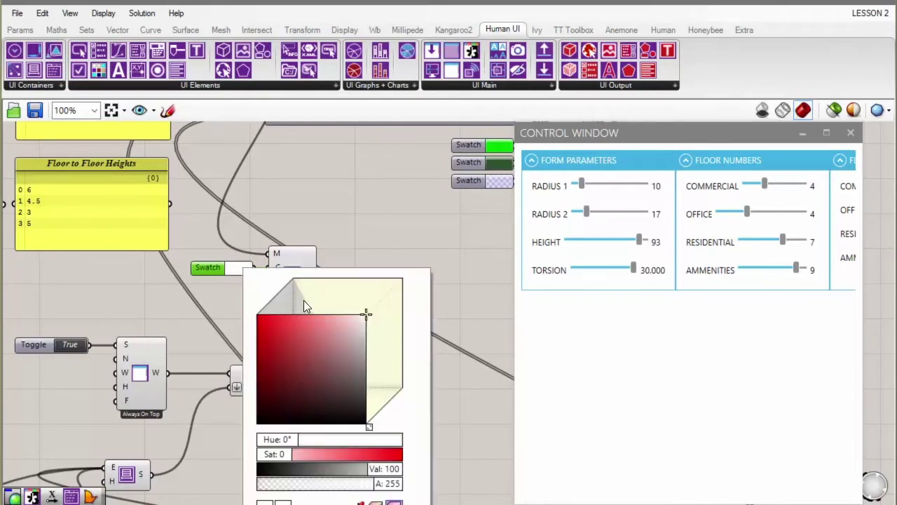
drag(356, 350, 362, 367)
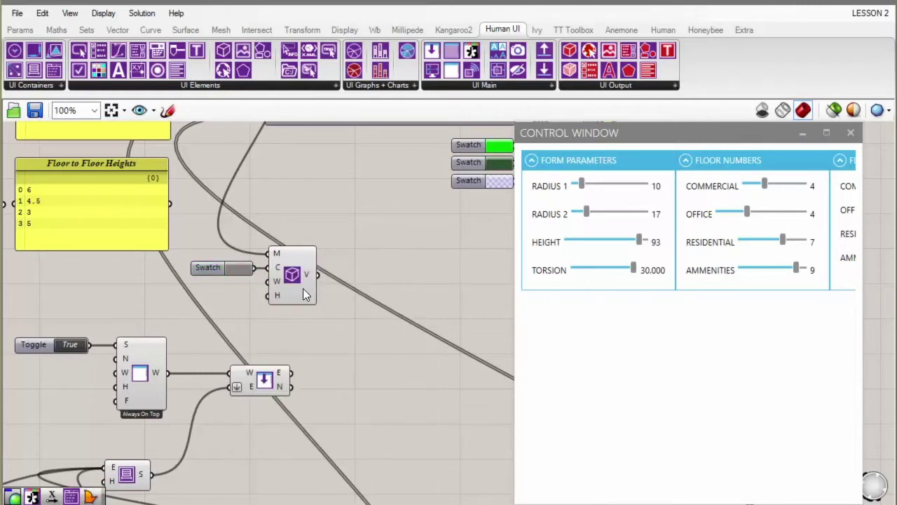
Step: Move the 3D View component and its swatch together so they sit above and to the right of the Add Elements component
drag(335, 205, 223, 312)
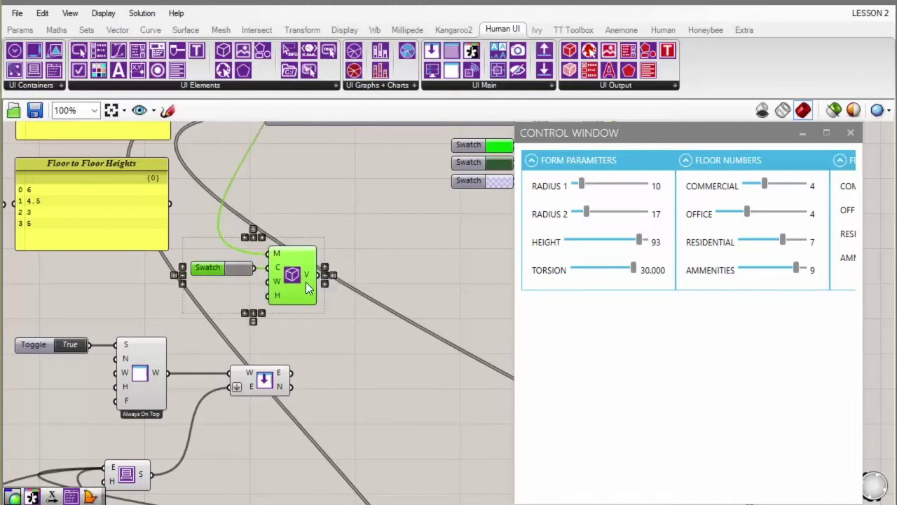
mouse_move(306, 282)
mouse_down()
mouse_move(396, 296)
mouse_move(403, 280)
mouse_up()
scroll(405, 272, down, 3)
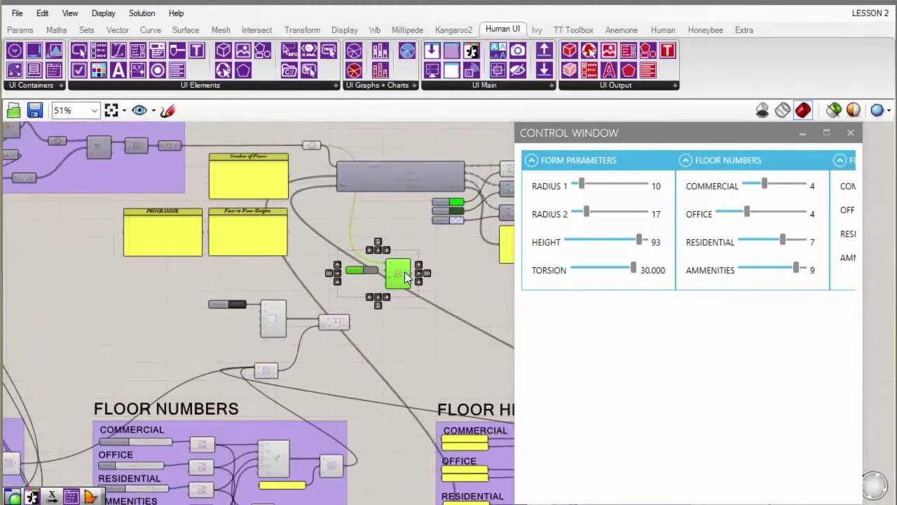
scroll(408, 273, up, 3)
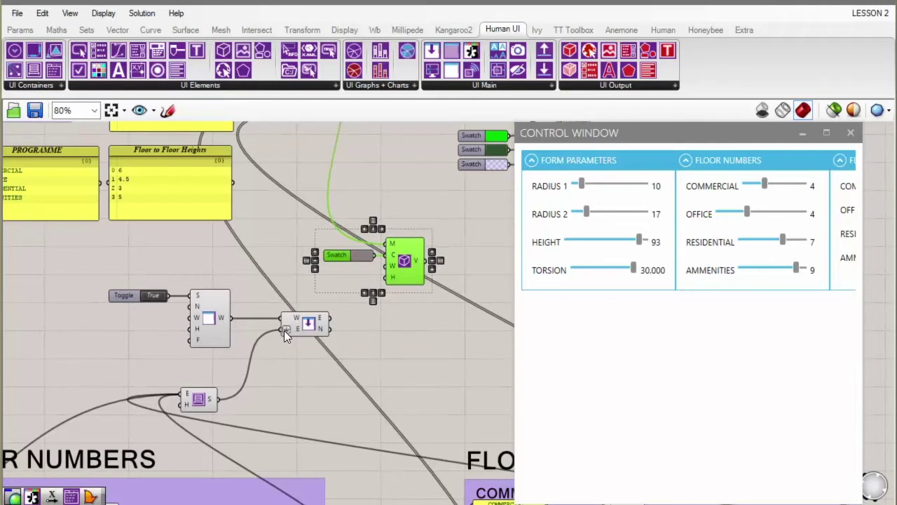
click(461, 265)
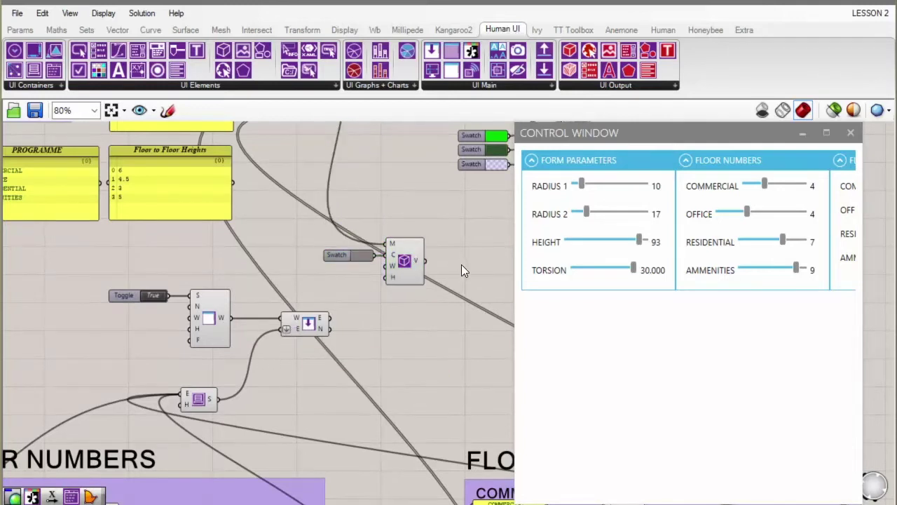
Step: Widen the control window until the Form Parameters, Floor Numbers and Floor Heights groups all fit
click(199, 401)
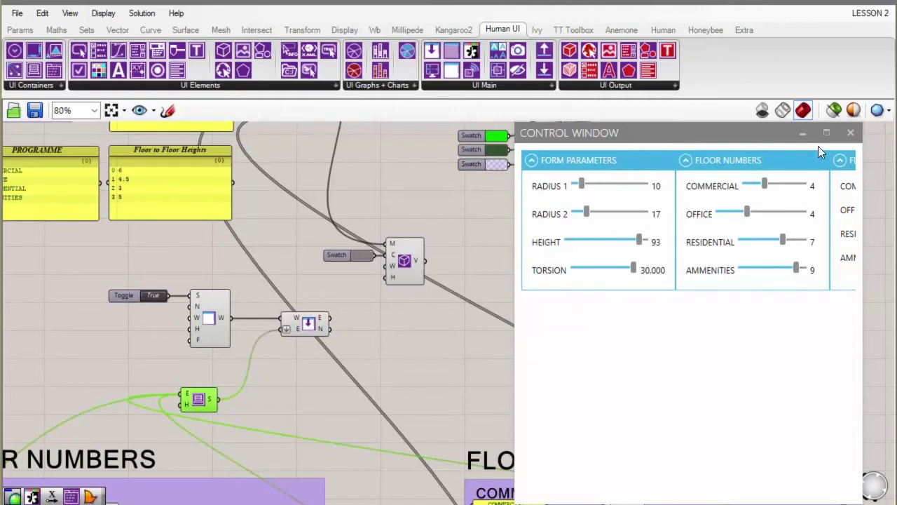
drag(515, 233, 407, 238)
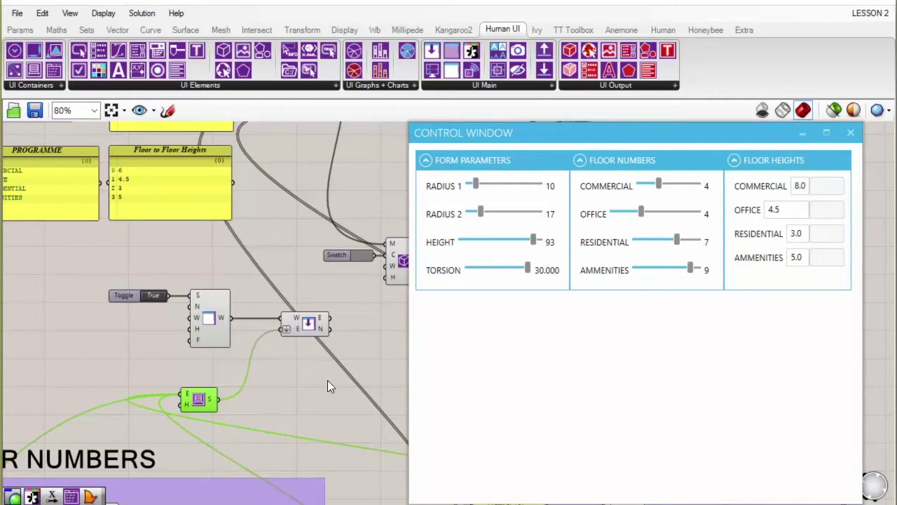
Step: Connect the 3D View output to the Add Elements component's elements (E) input alongside the existing stack, and orbit the tower in the control window
right_drag(327, 380, 256, 371)
click(354, 305)
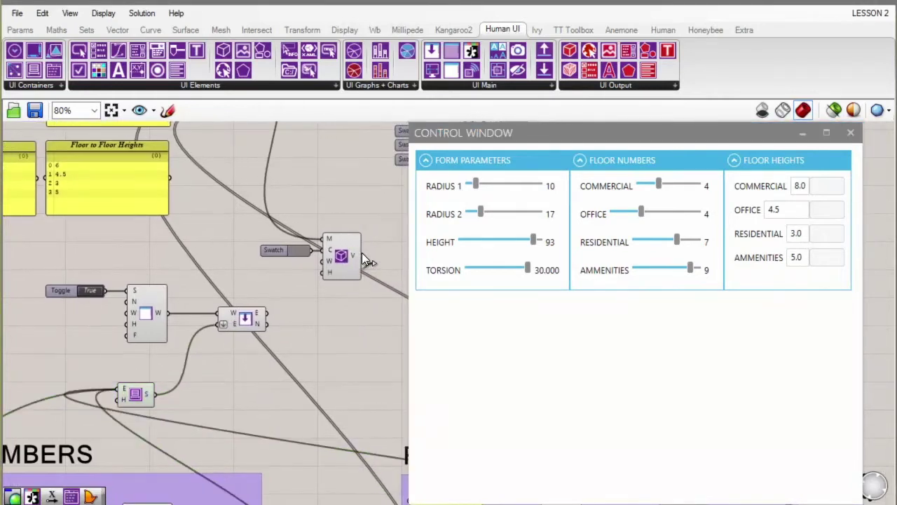
drag(363, 257, 216, 324)
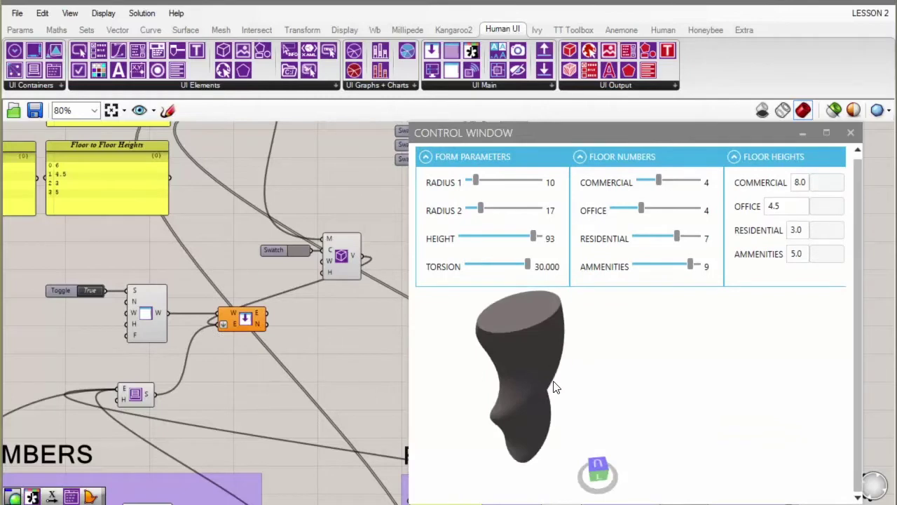
right_drag(493, 338, 539, 341)
Step: Examine the warning message on the Add Elements component
right_drag(274, 384, 221, 368)
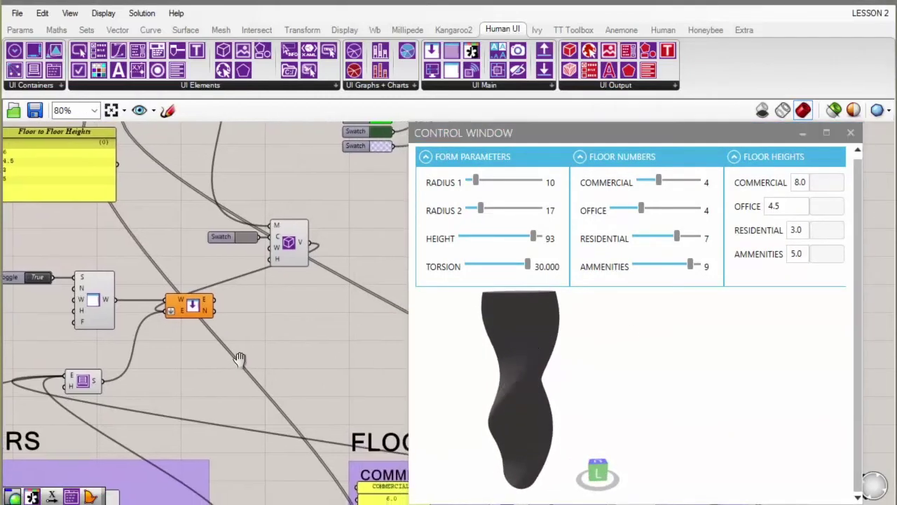
scroll(200, 284, up, 5)
click(221, 295)
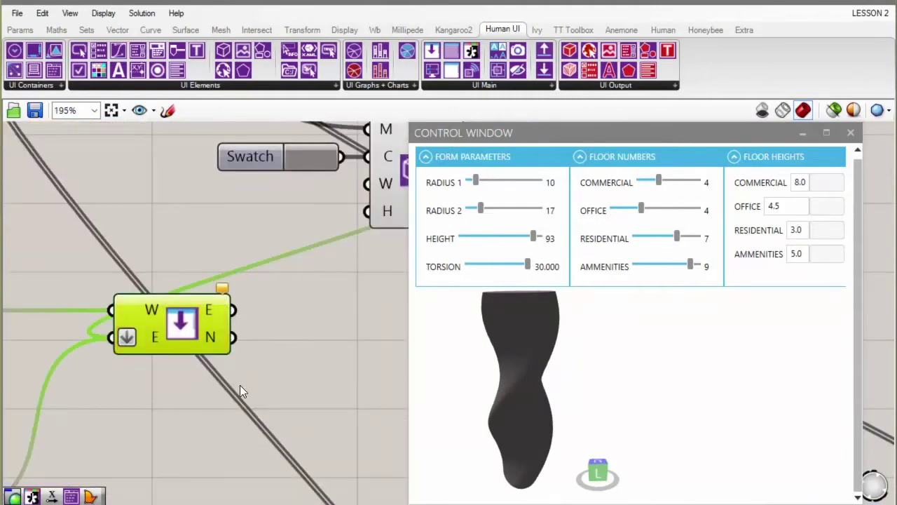
scroll(236, 326, down, 4)
scroll(233, 314, up, 4)
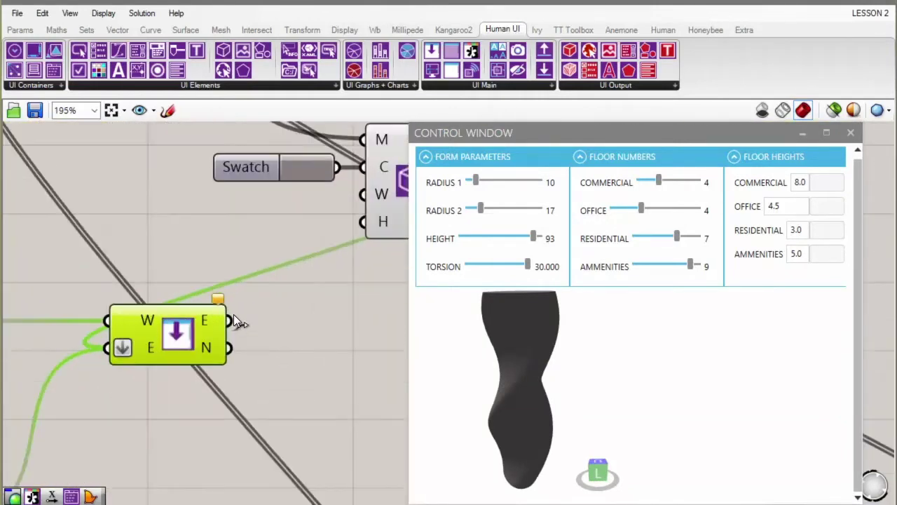
mouse_move(218, 295)
right_drag(217, 295, 107, 230)
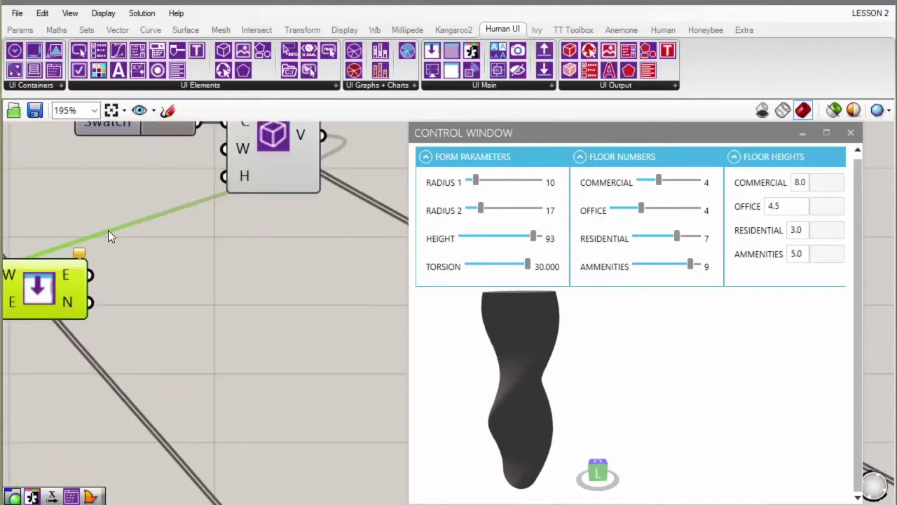
mouse_move(79, 255)
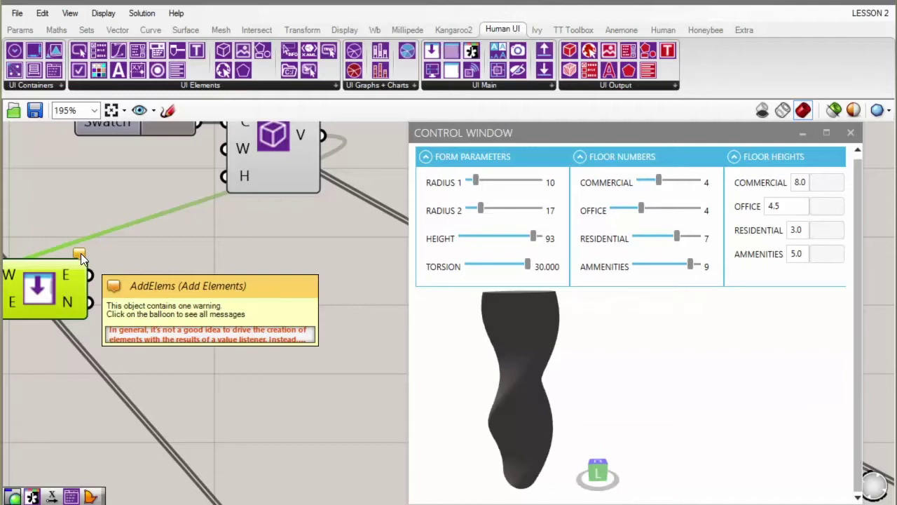
scroll(273, 258, down, 3)
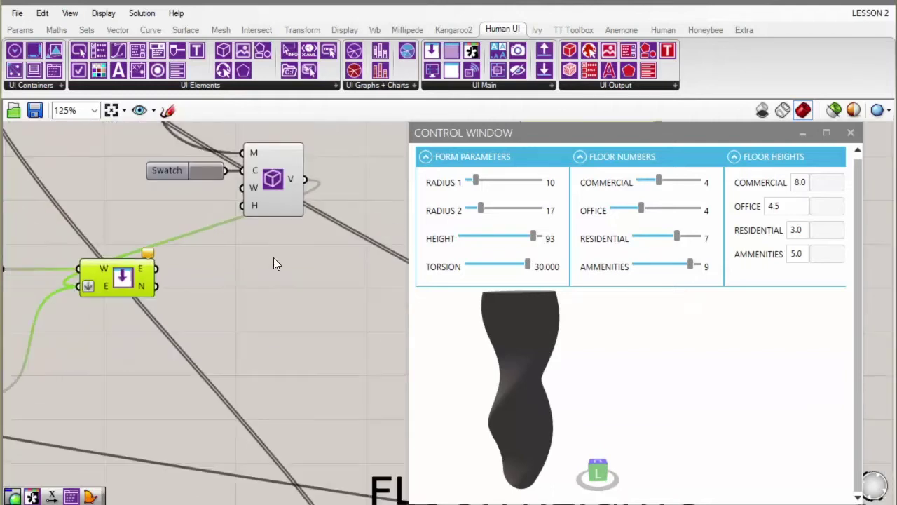
Step: Move the 3D View component and its swatch closer to the Add Elements component
scroll(343, 269, down, 2)
drag(342, 188, 246, 238)
drag(299, 220, 258, 222)
click(288, 253)
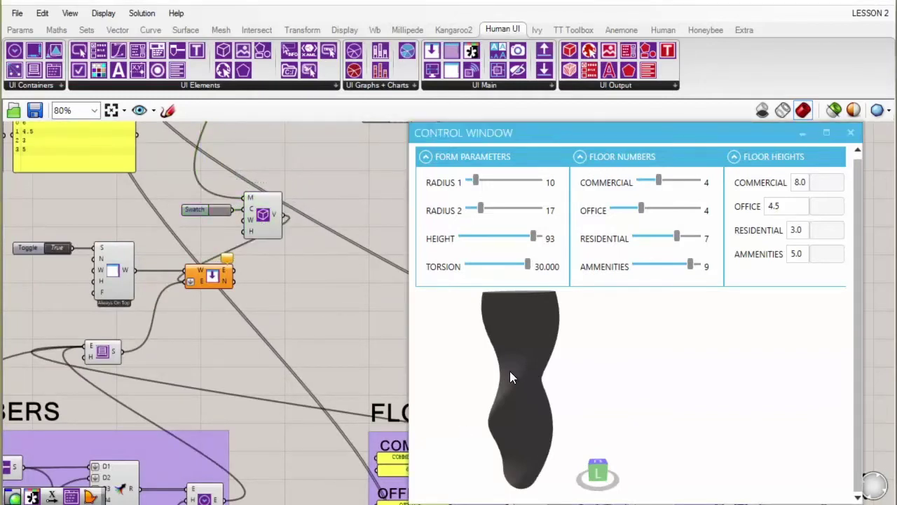
Step: Disable the floors cluster that takes the massing geometry, number of floors and floor-to-floor heights
right_drag(510, 373, 467, 366)
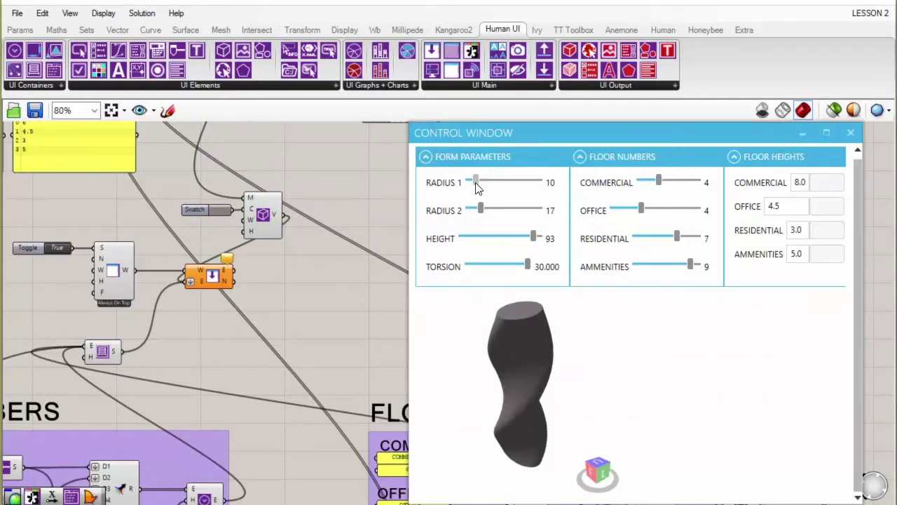
right_drag(324, 299, 184, 385)
scroll(238, 308, down, 2)
right_drag(218, 288, 255, 303)
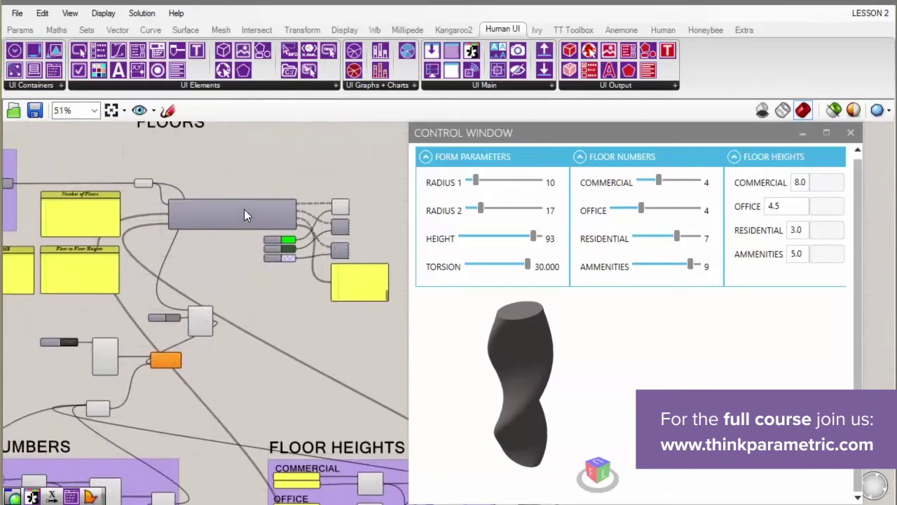
click(244, 215)
right_click(231, 155)
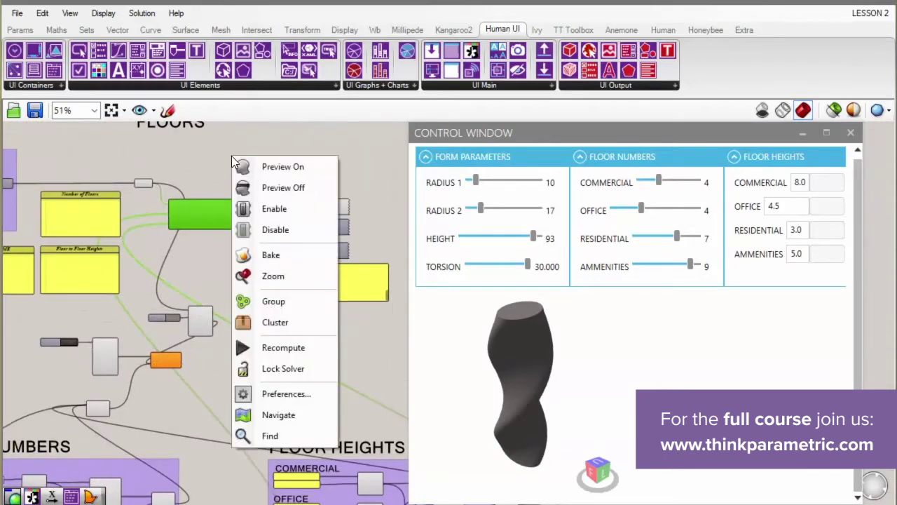
click(286, 228)
right_drag(304, 374, 355, 339)
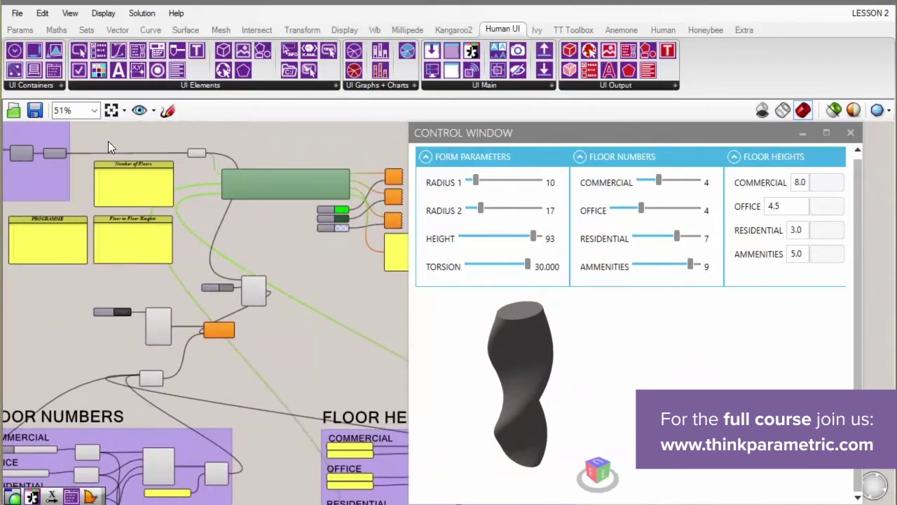
click(193, 151)
click(309, 297)
Step: Test the Radius 1 slider in the control window and orbit the tower in the 3D view to inspect its form
scroll(266, 286, up, 5)
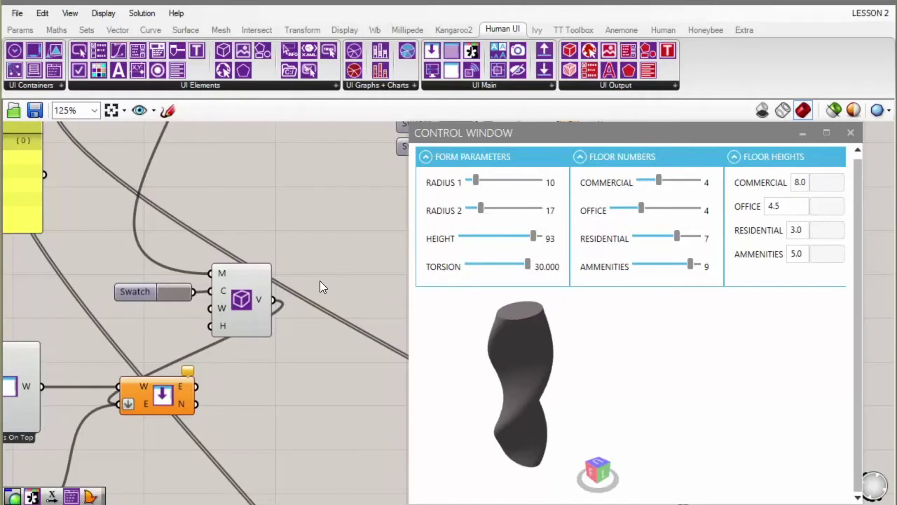
scroll(319, 280, down, 2)
click(477, 183)
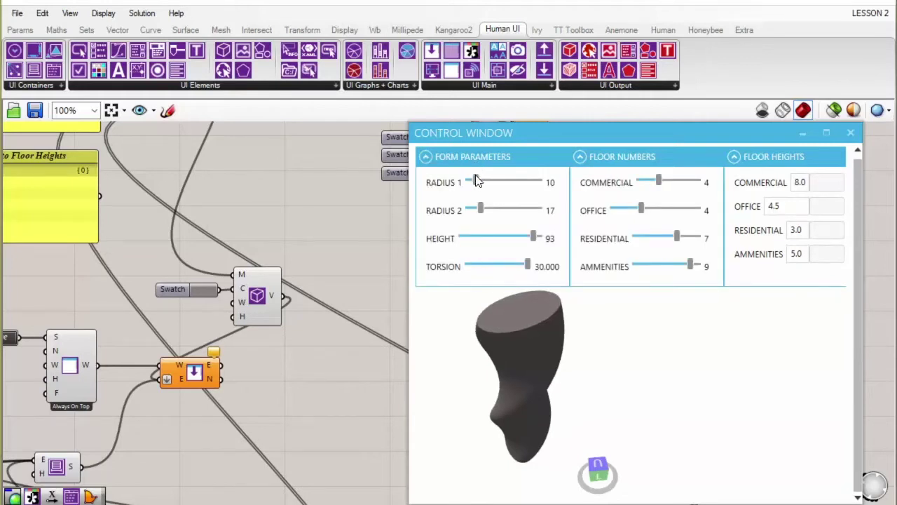
right_drag(520, 391, 488, 215)
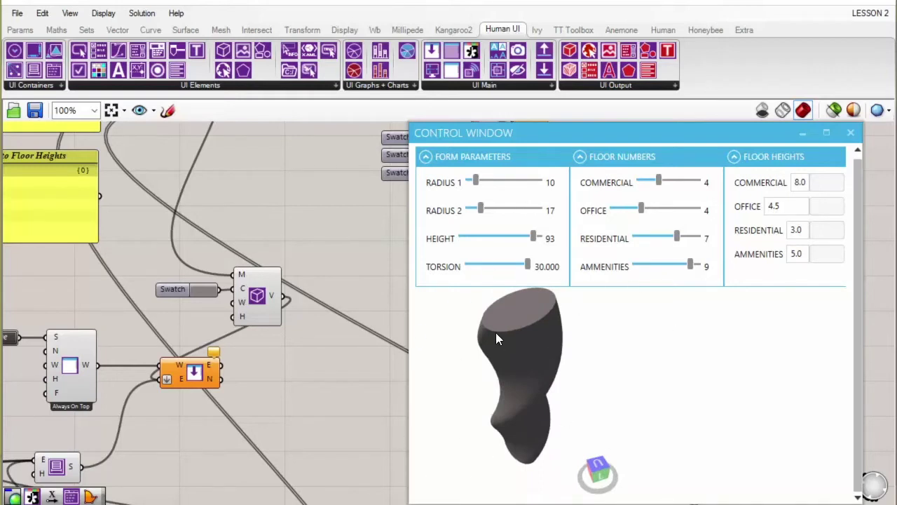
right_drag(493, 336, 506, 378)
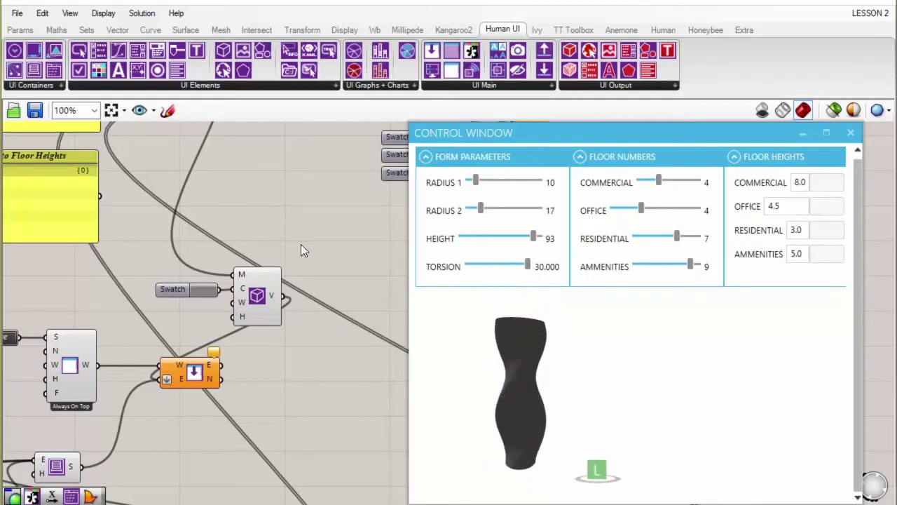
Step: Shift the control window slightly aside to uncover more canvas around the 3D View and Add Elements components
drag(631, 137, 647, 135)
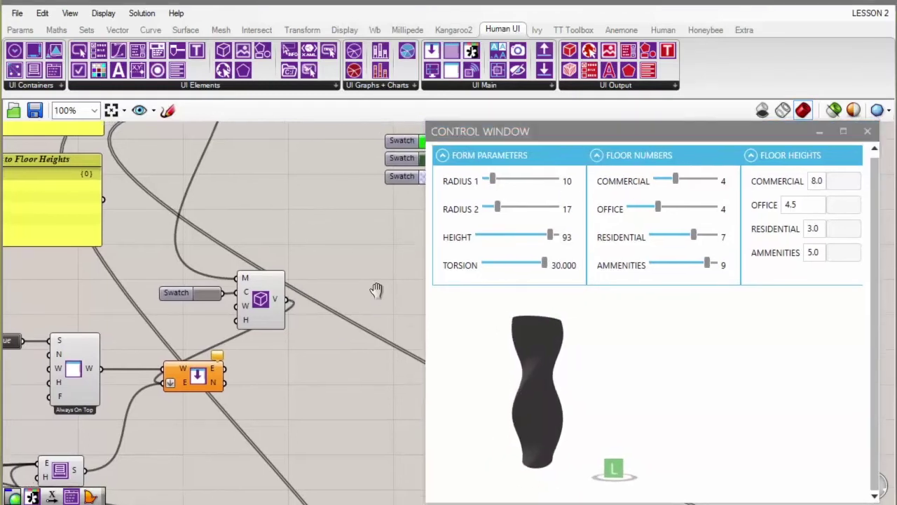
scroll(316, 299, down, 2)
right_drag(307, 298, 333, 310)
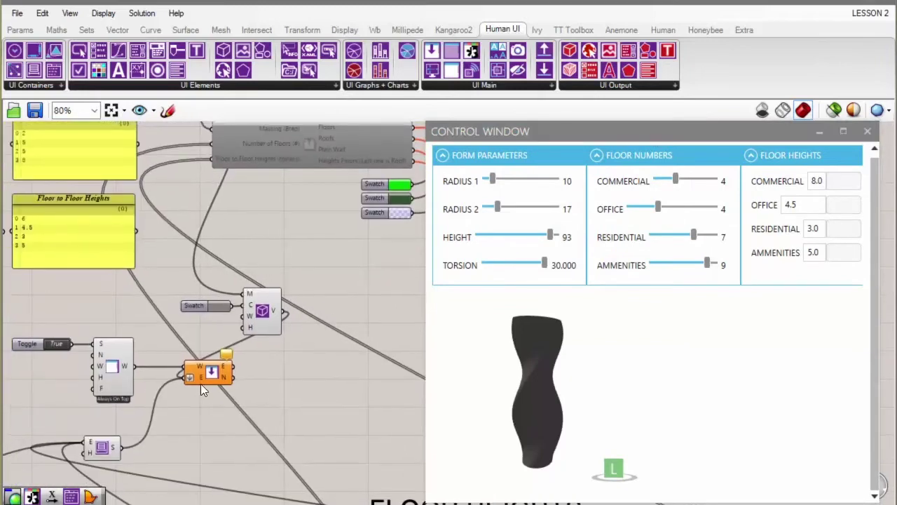
Step: Review the definition from the massing geometry and disabled floors cluster down to the 3D View and Add Elements components
scroll(300, 393, down, 1)
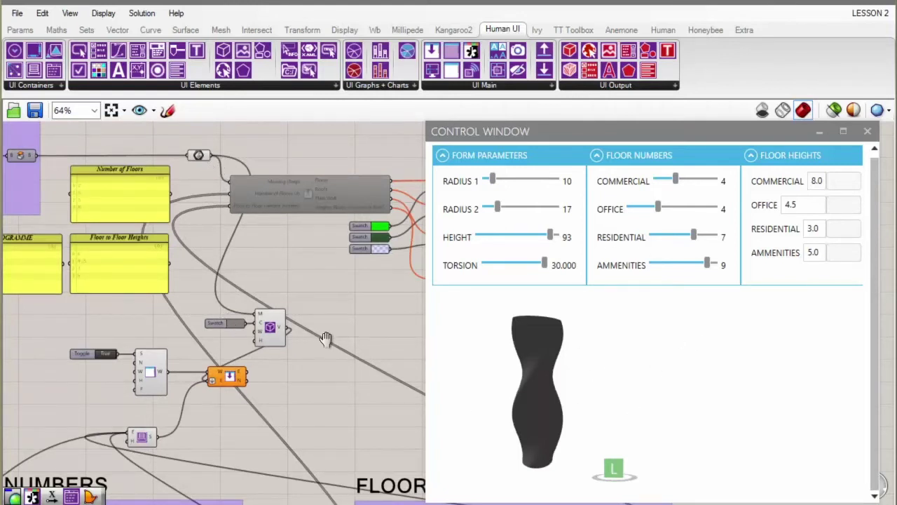
right_drag(320, 339, 354, 337)
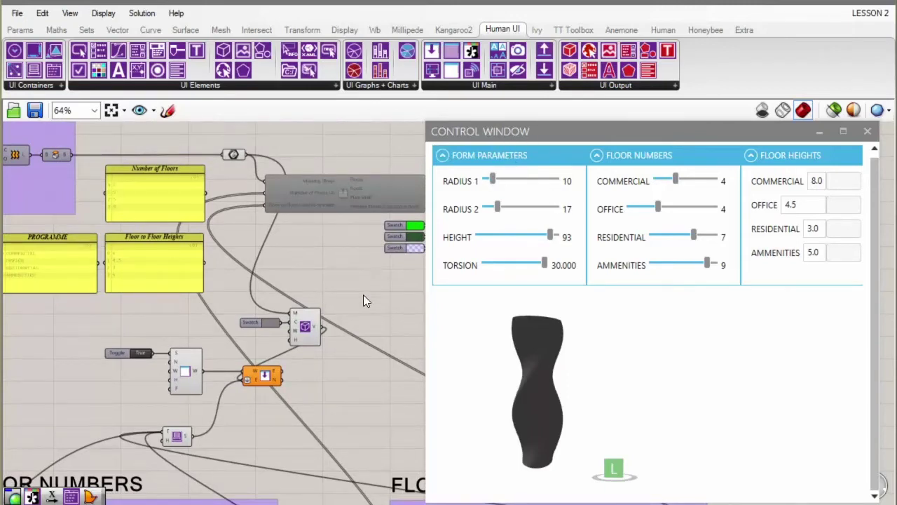
right_drag(363, 295, 385, 274)
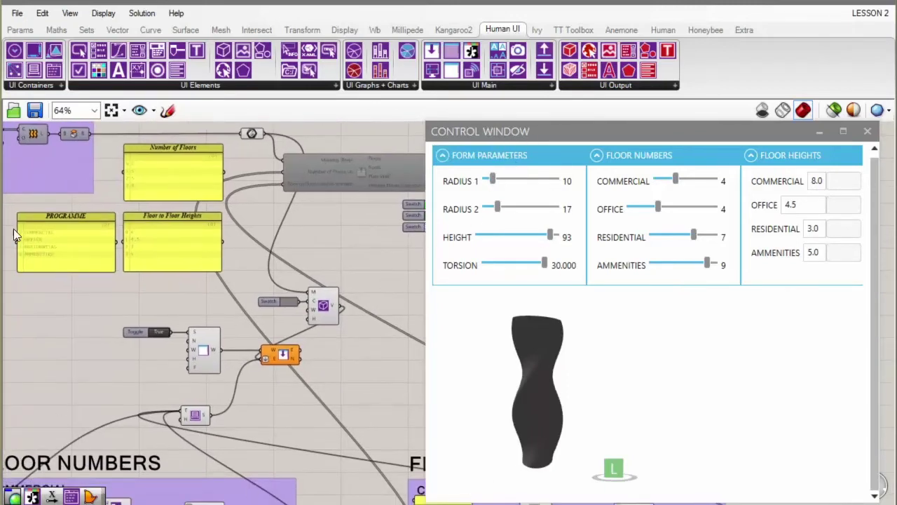
right_drag(160, 304, 279, 328)
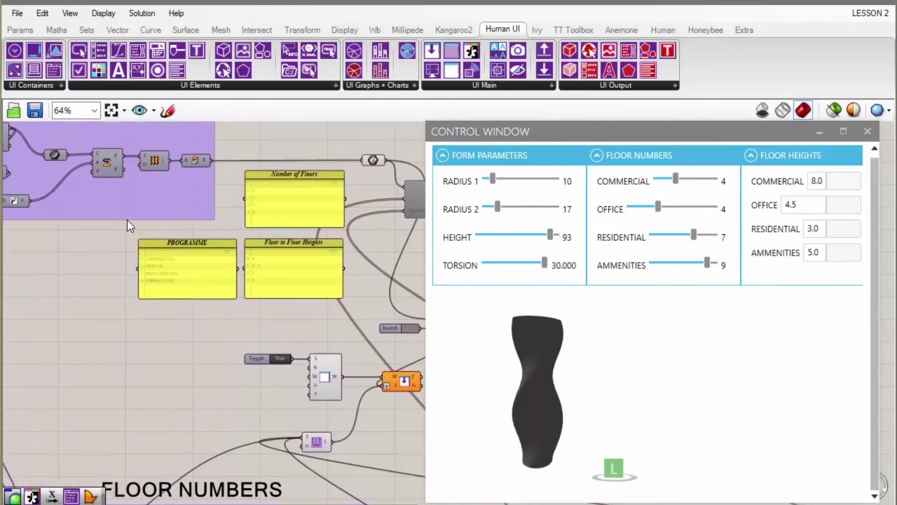
right_drag(139, 229, 20, 252)
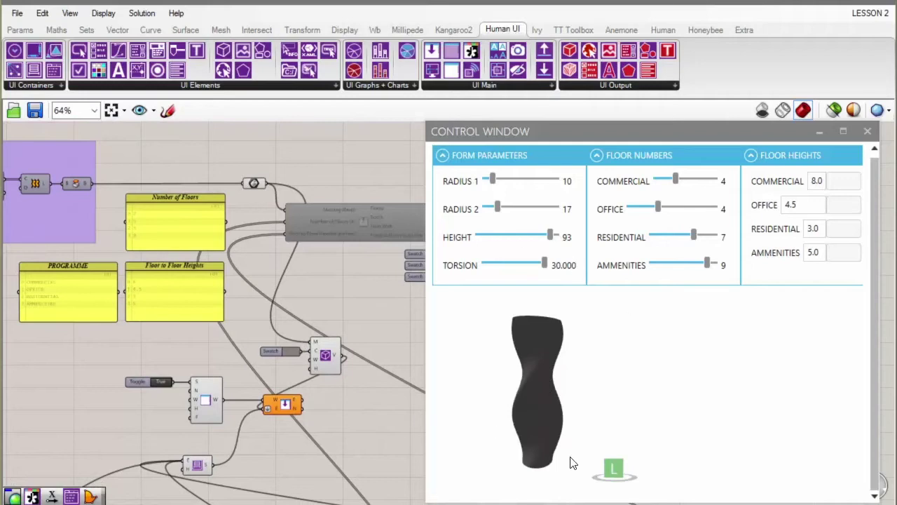
right_drag(304, 347, 247, 283)
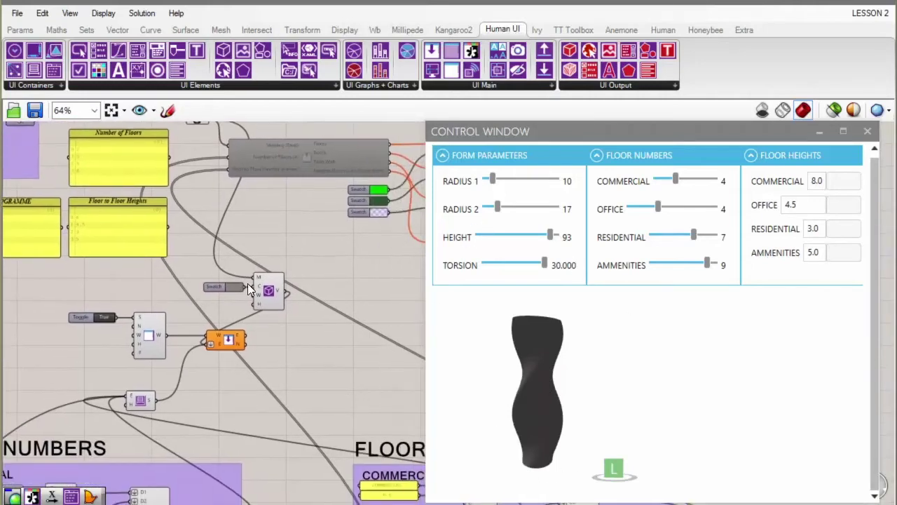
Step: Examine the 3D View component with its colour swatch and how it feeds the Add Elements component
scroll(257, 282, up, 2)
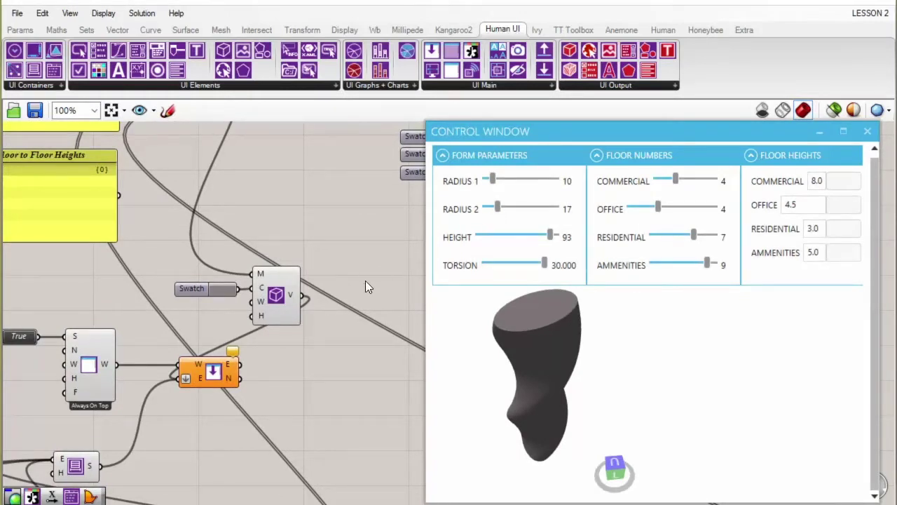
right_drag(365, 280, 356, 244)
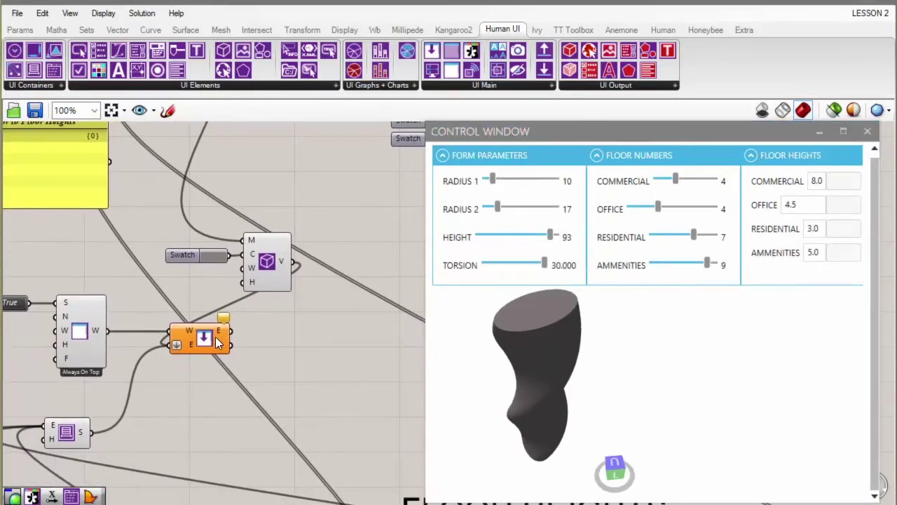
scroll(171, 341, up, 1)
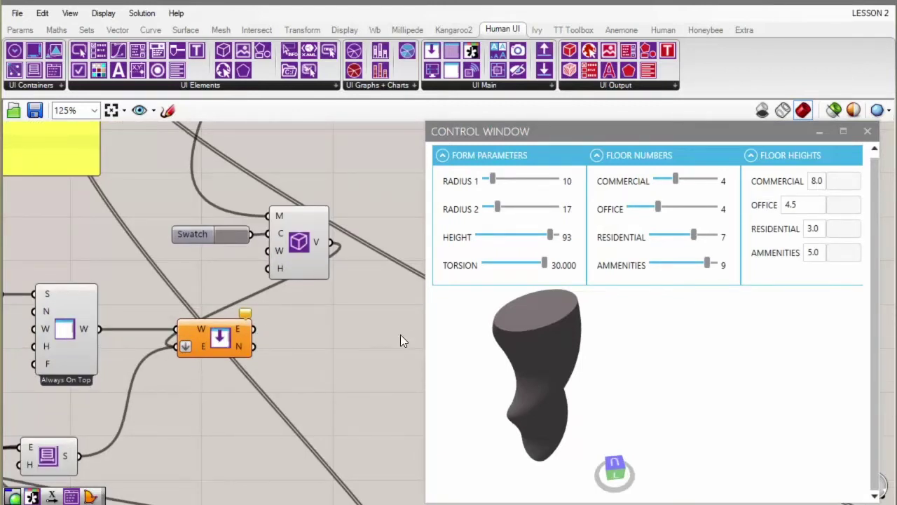
click(312, 230)
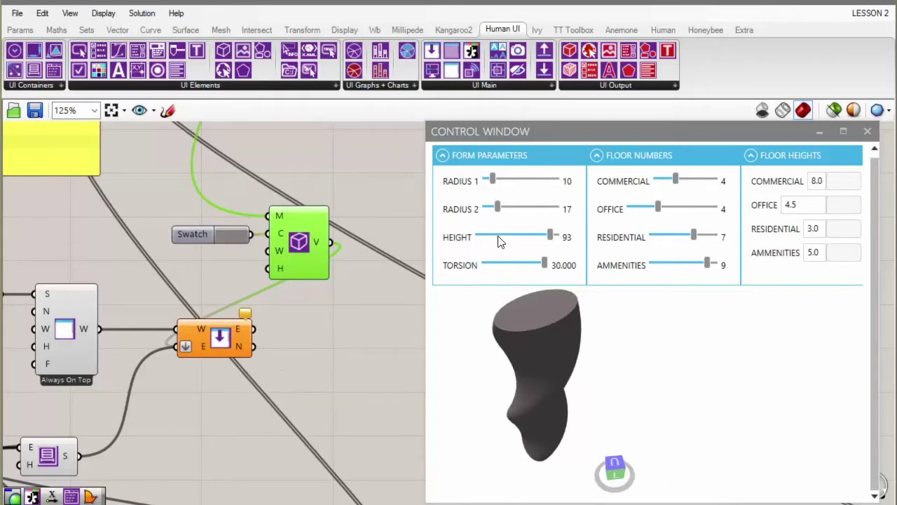
right_drag(373, 285, 361, 278)
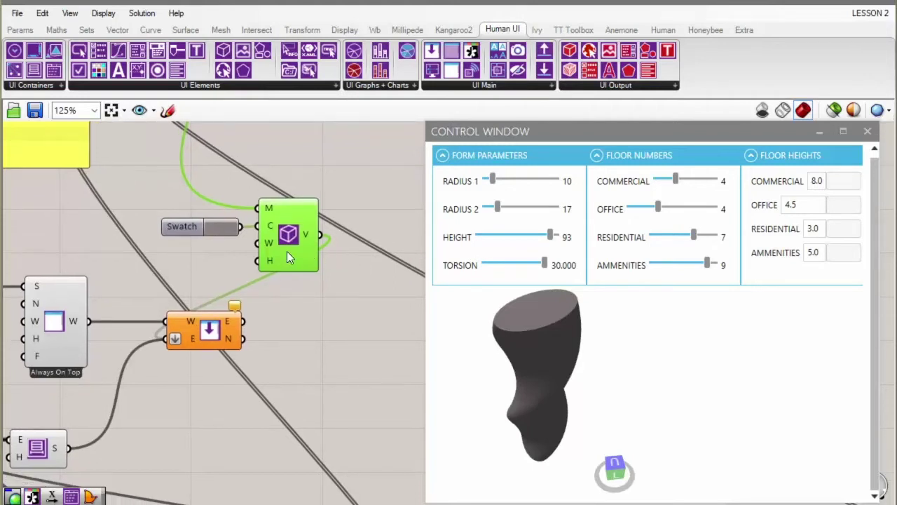
scroll(287, 251, down, 2)
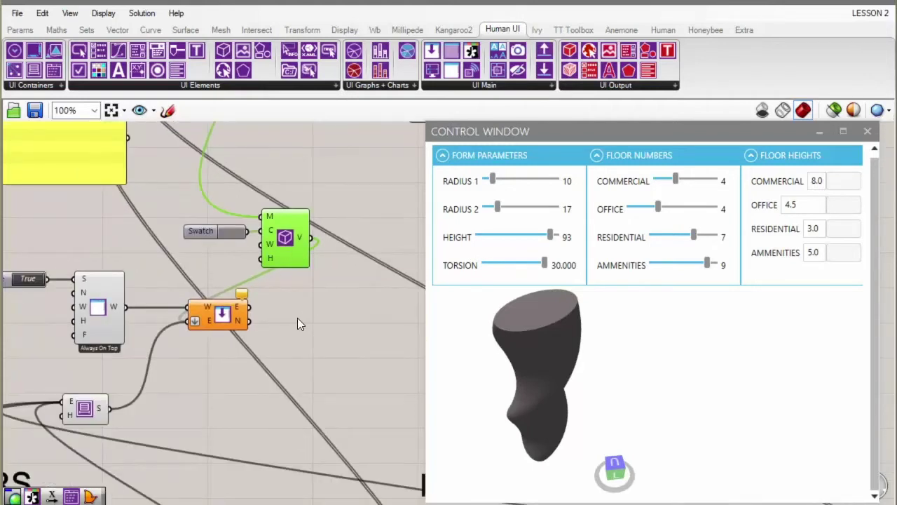
scroll(253, 297, down, 1)
drag(299, 206, 217, 272)
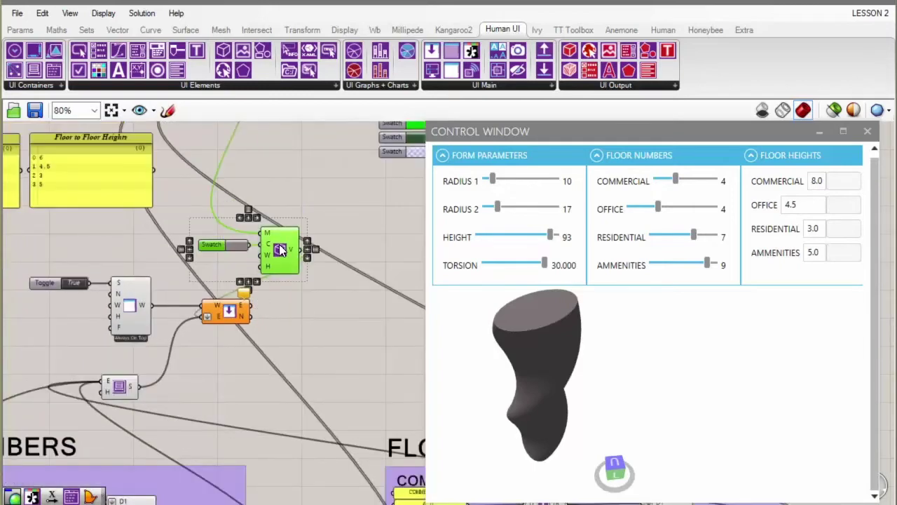
right_drag(335, 292, 235, 282)
scroll(245, 275, down, 3)
scroll(208, 279, up, 2)
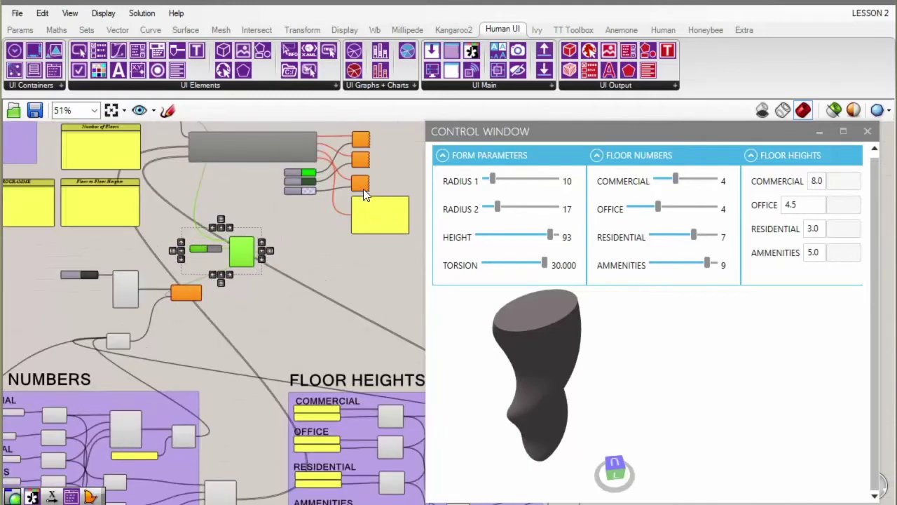
Step: Move the control window down out of the way and place a Set 3D View component on the canvas near the 3D View component
drag(619, 133, 620, 195)
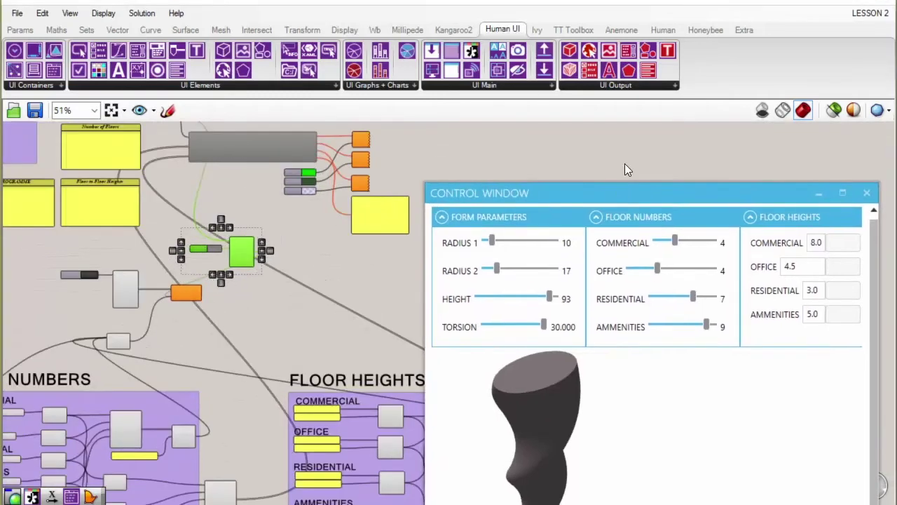
click(644, 87)
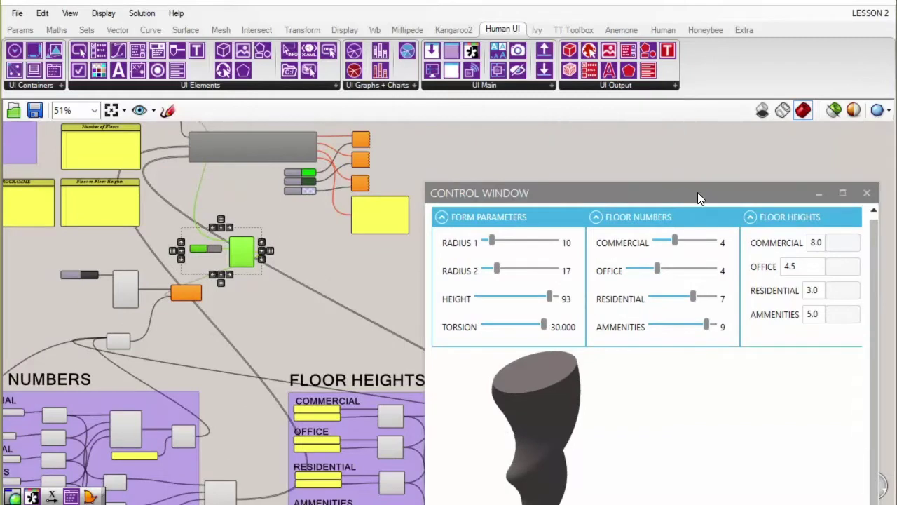
drag(698, 192, 714, 272)
click(669, 84)
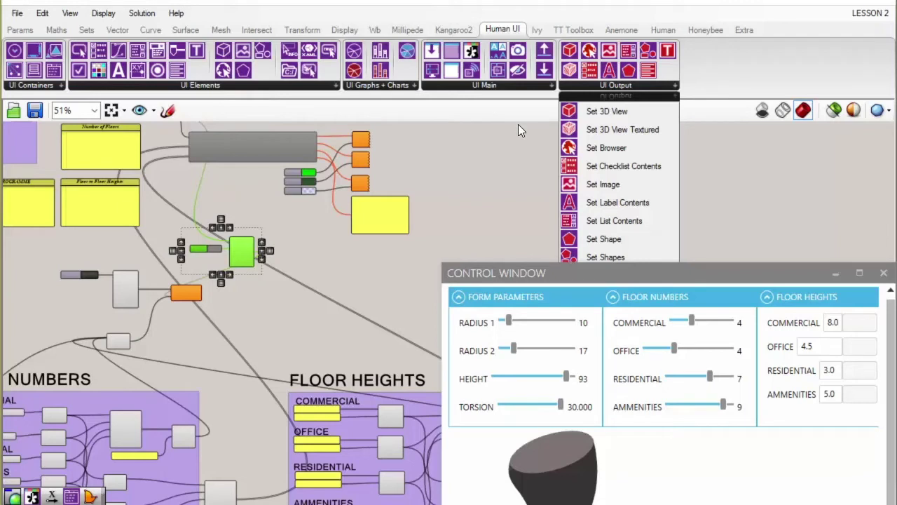
click(611, 110)
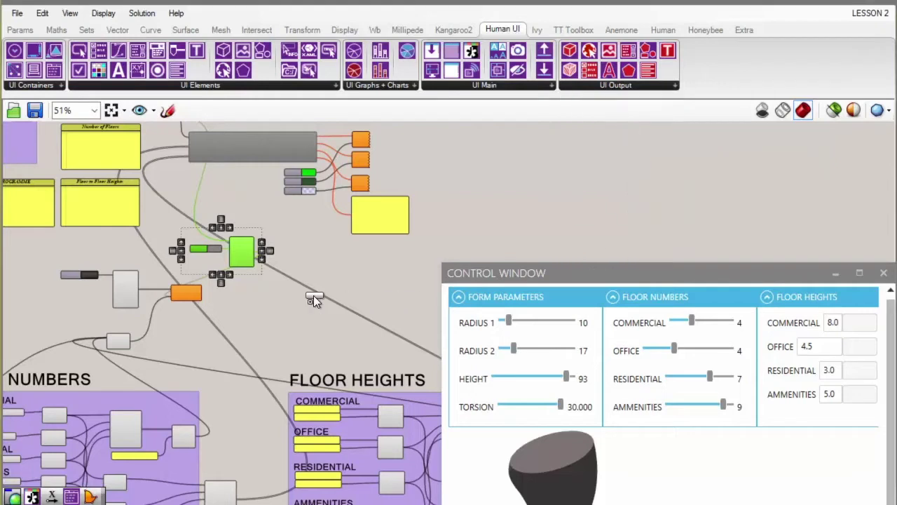
click(313, 296)
Step: Line up the Set 3D View component beside the 3D View component and reposition the control window clear of both
scroll(254, 278, up, 3)
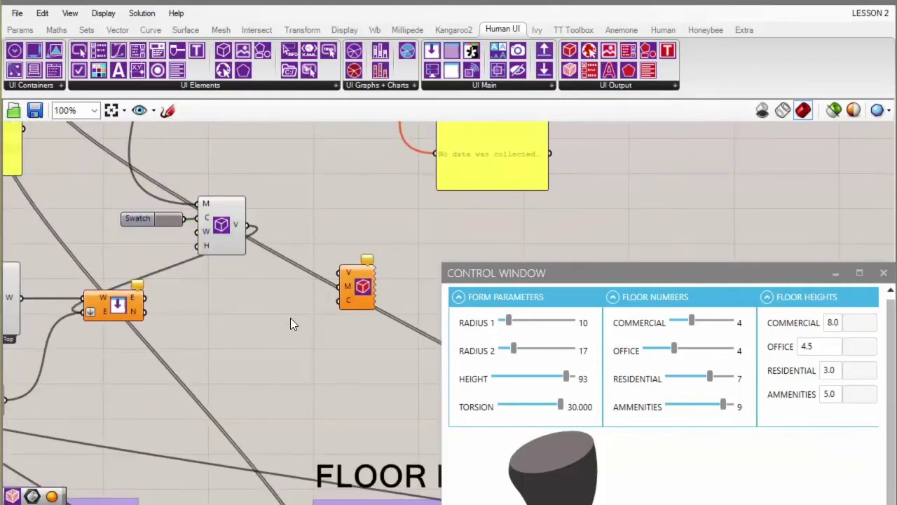
right_drag(289, 317, 303, 301)
drag(508, 268, 601, 196)
drag(365, 273, 374, 225)
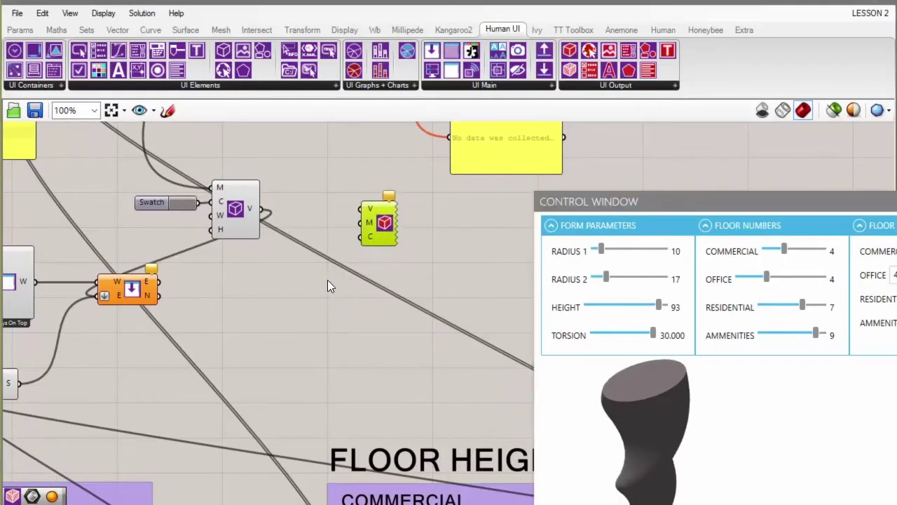
right_drag(327, 279, 386, 304)
right_drag(395, 244, 371, 302)
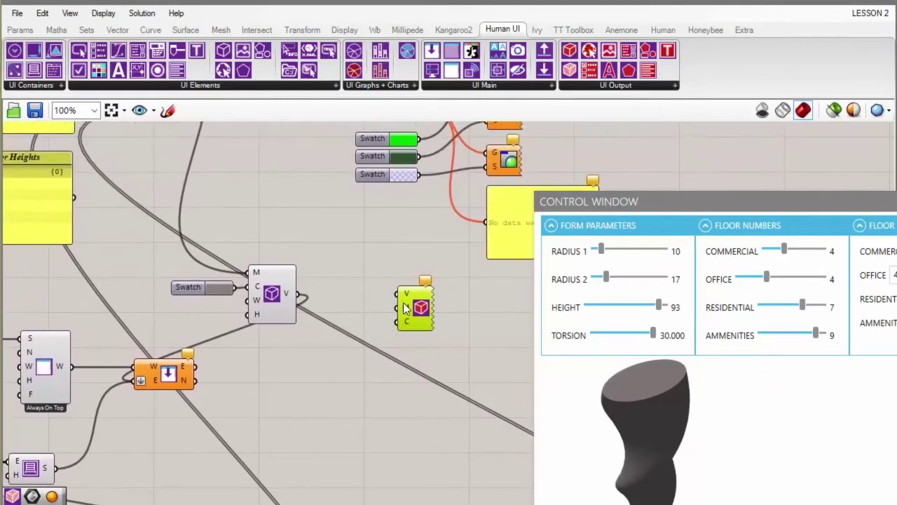
drag(404, 302, 392, 294)
right_click(351, 314)
click(369, 285)
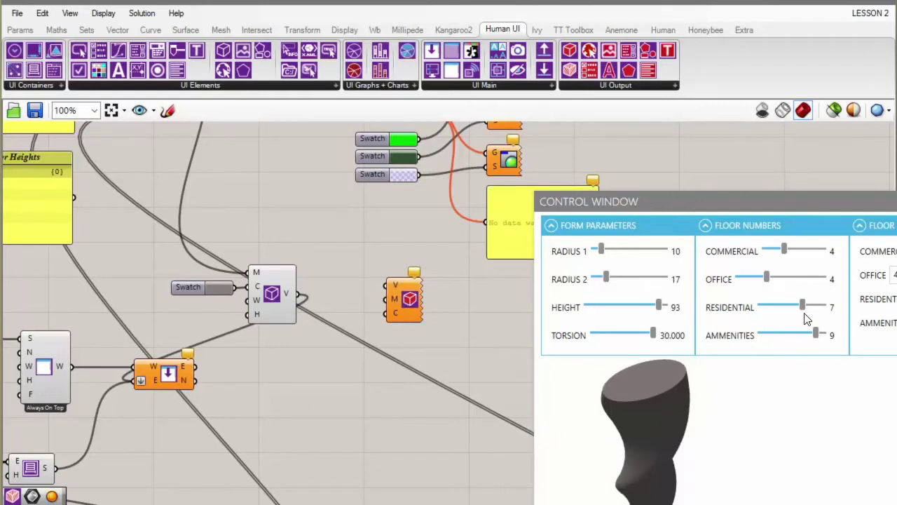
drag(760, 204, 708, 113)
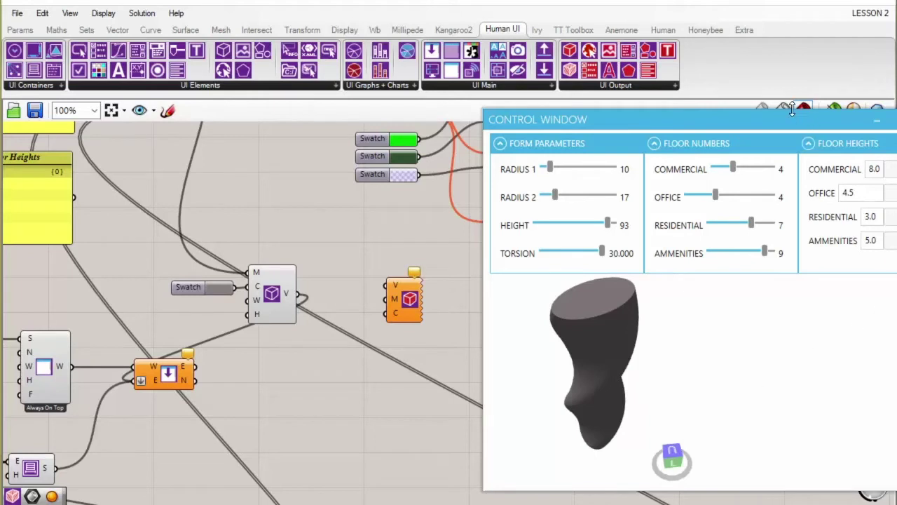
drag(782, 117, 768, 119)
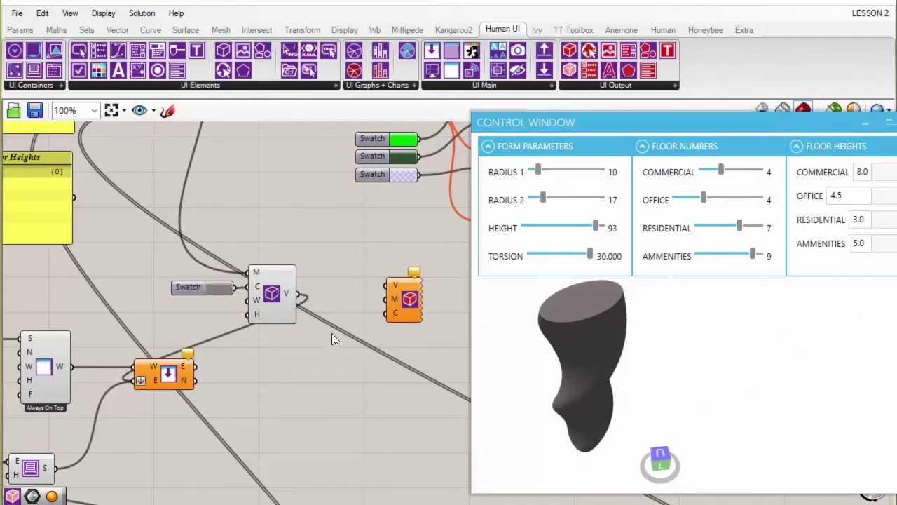
Step: Disconnect the massing Brep from the 3D View's M input and nudge the Set 3D View component slightly up
right_drag(331, 332, 312, 376)
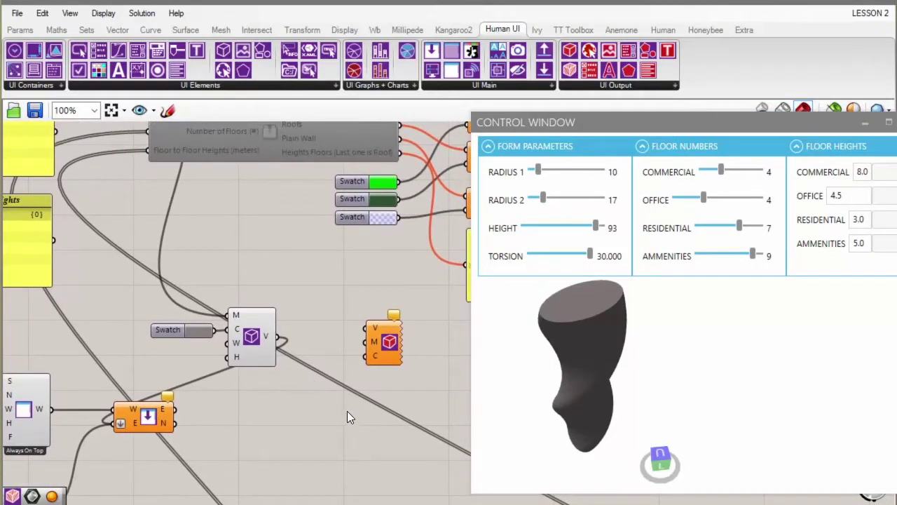
scroll(304, 378, down, 2)
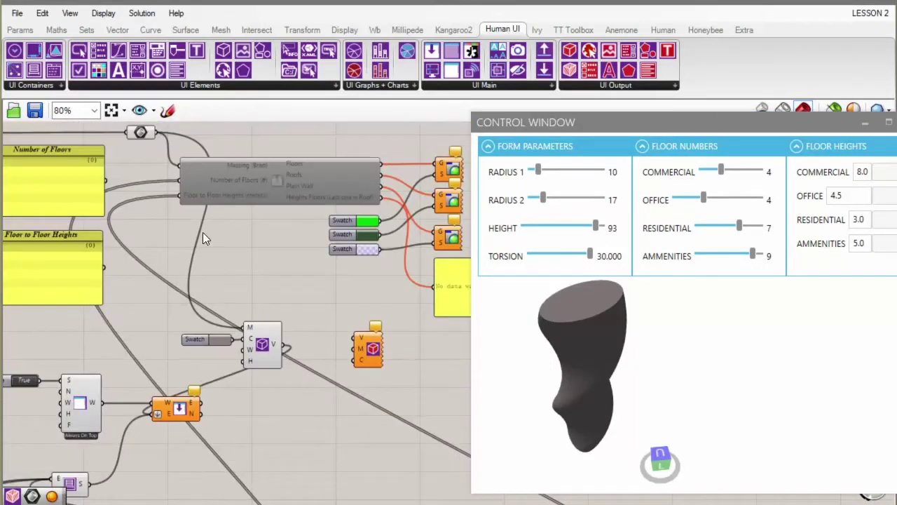
click(138, 135)
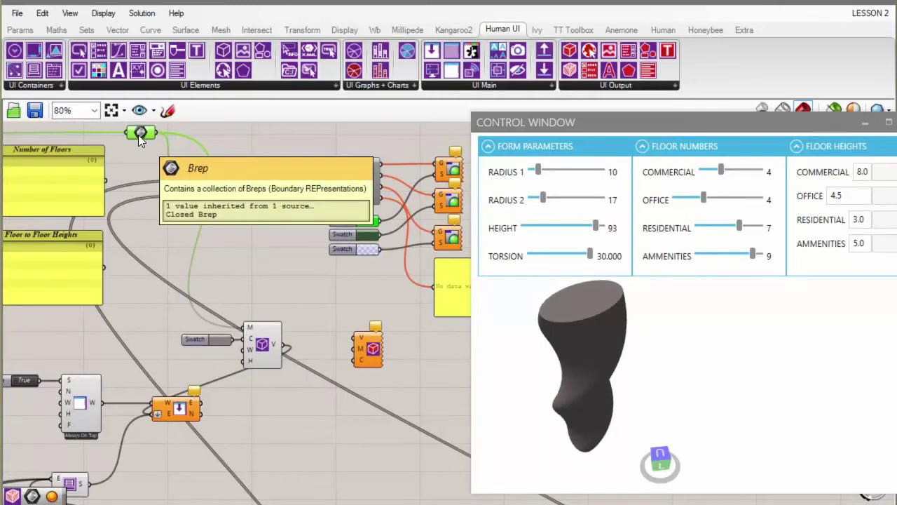
scroll(251, 328, up, 2)
right_click(249, 326)
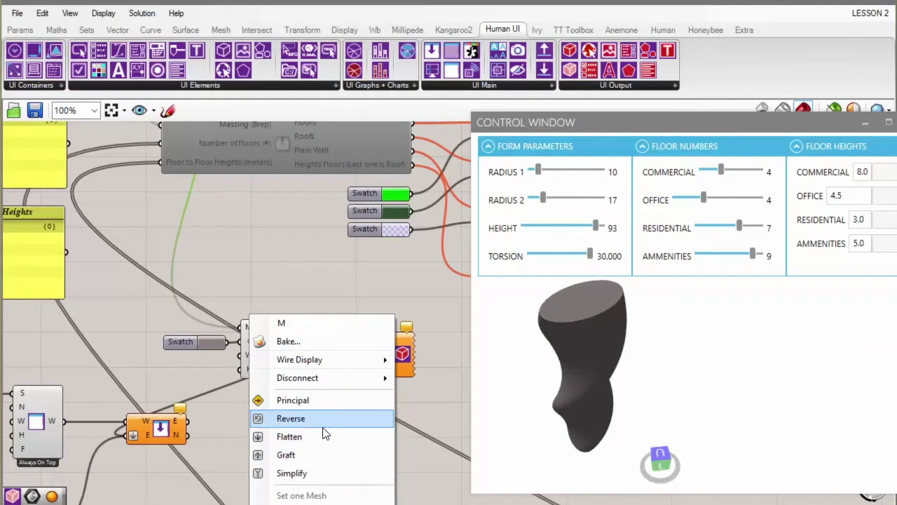
mouse_move(381, 379)
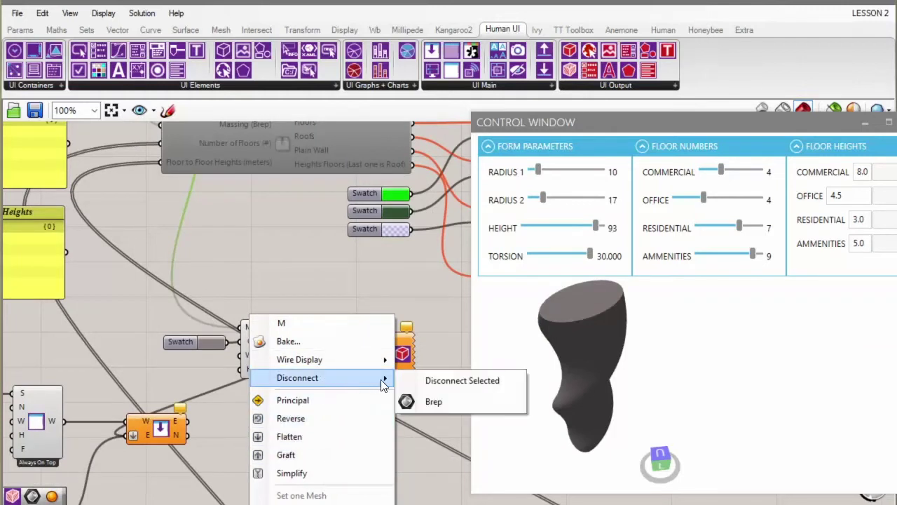
click(408, 402)
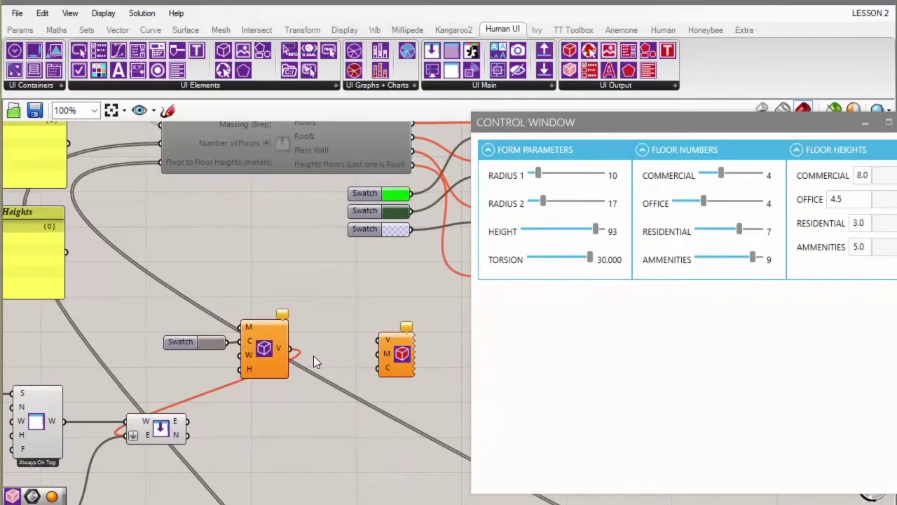
drag(403, 361, 403, 347)
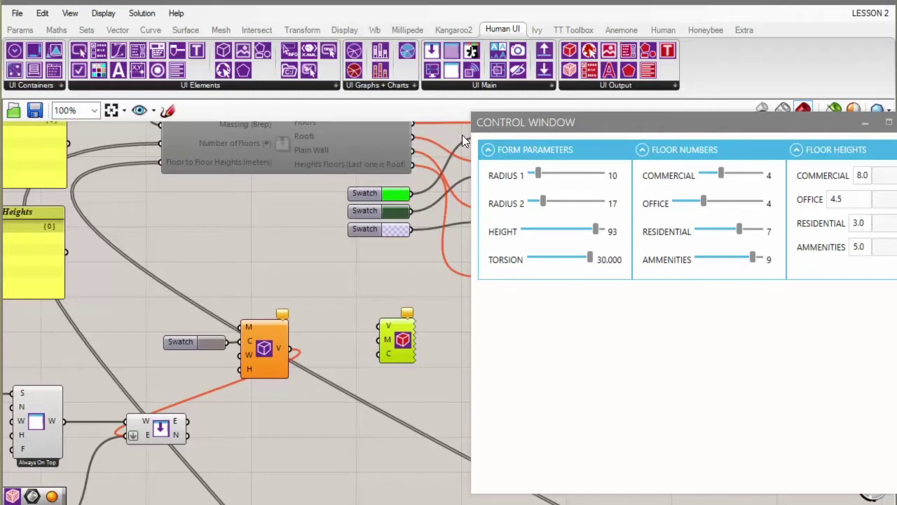
Step: Add a Sphere component above the colour swatch and connect its output to the 3D View's M input
drag(676, 124, 648, 116)
click(23, 31)
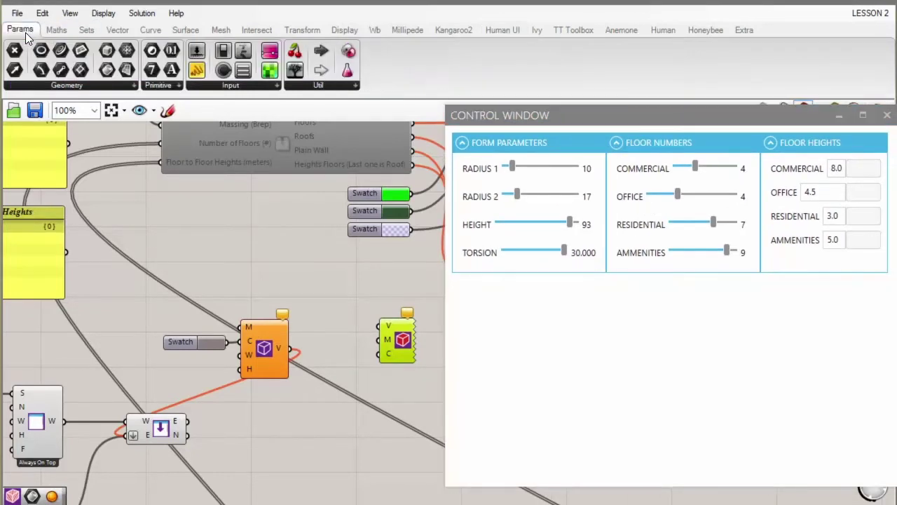
click(152, 31)
click(188, 30)
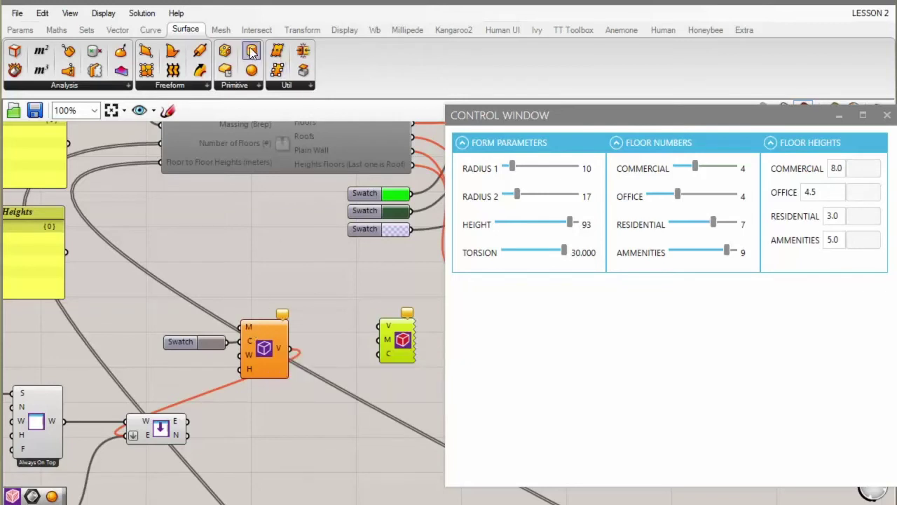
drag(241, 224, 240, 326)
drag(186, 309, 195, 317)
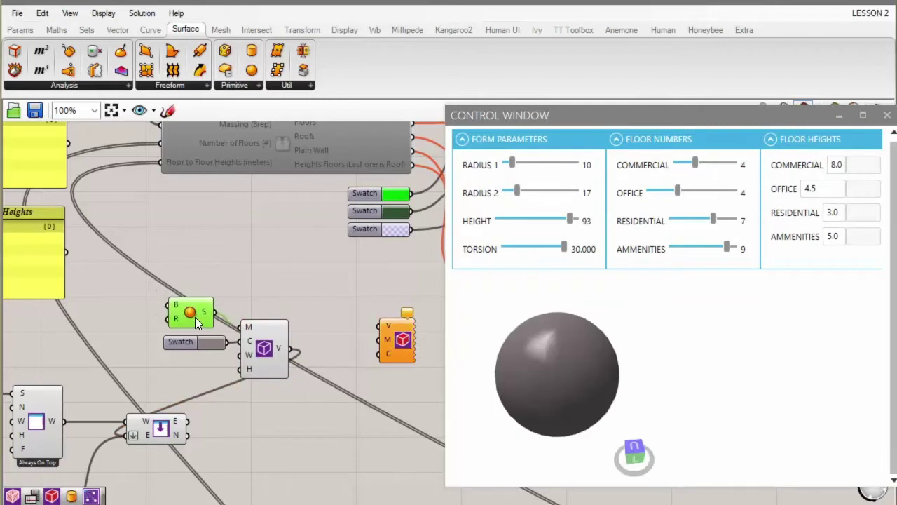
Step: Connect the 3D View's V output to the V input of the Set 3D View component
right_drag(363, 363, 340, 343)
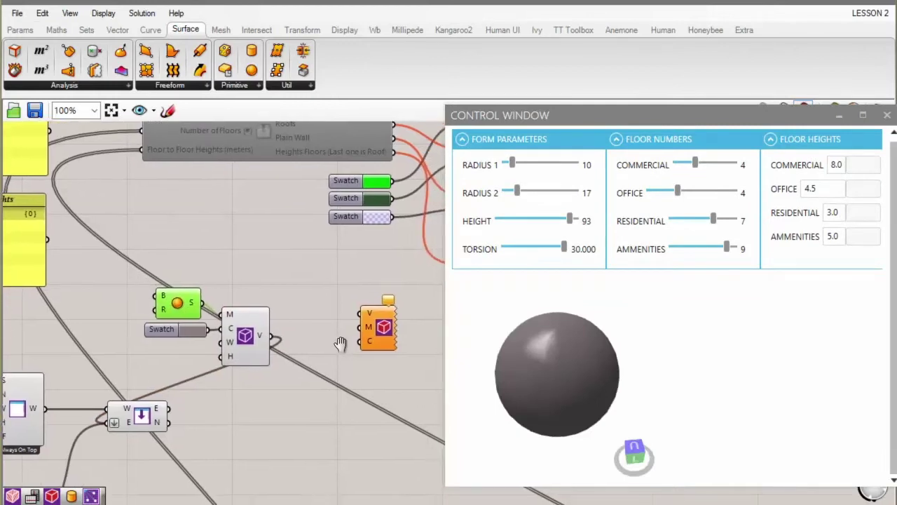
click(377, 331)
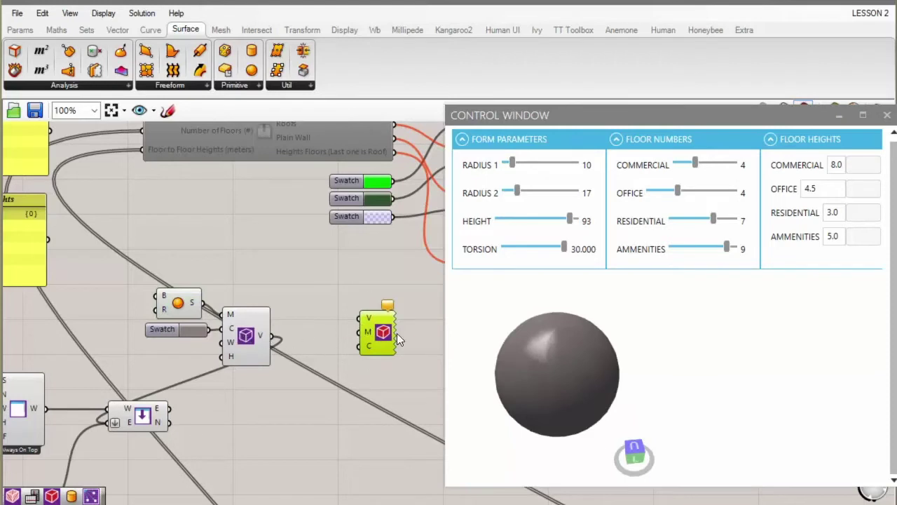
click(260, 338)
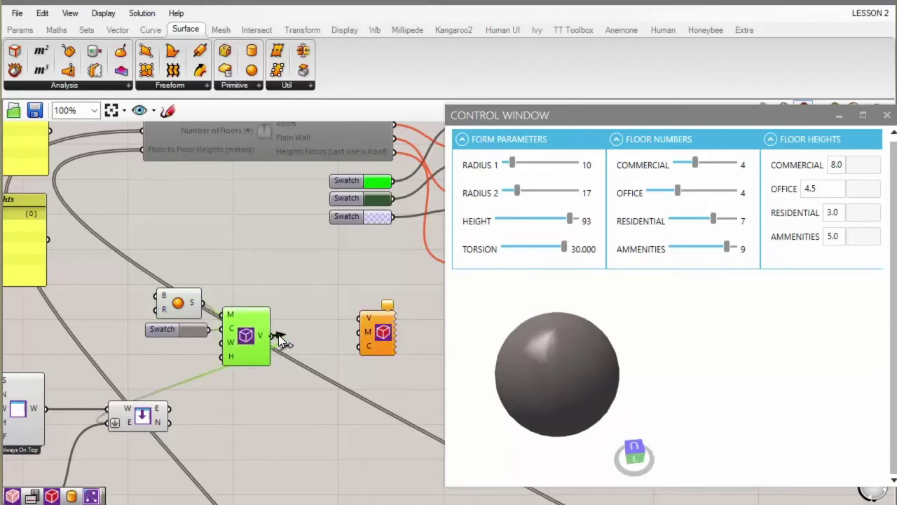
drag(274, 337, 371, 347)
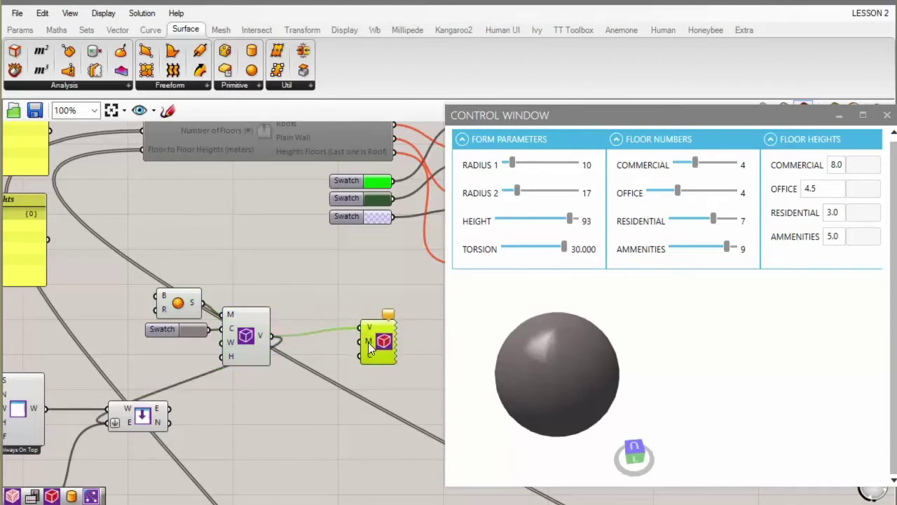
Step: Connect the massing Brep parameter's output to the M input of the Set 3D View component
scroll(370, 341, up, 2)
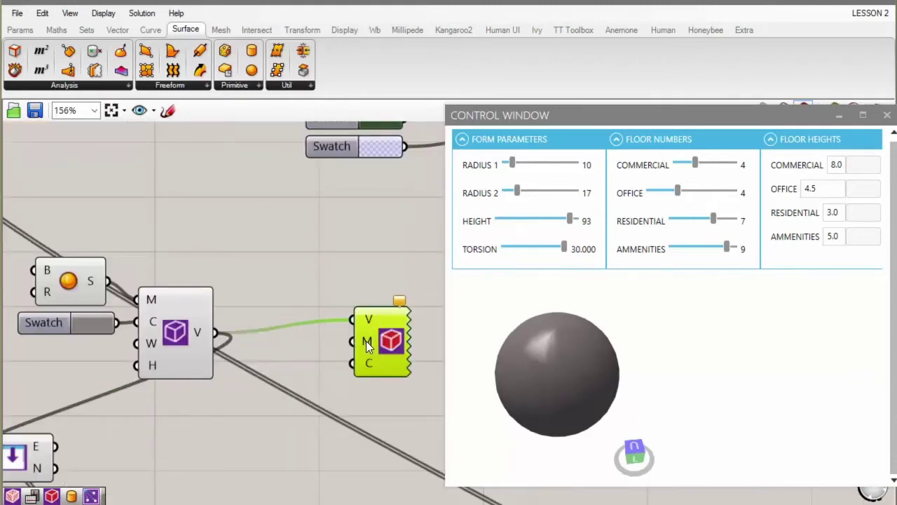
right_drag(338, 352, 214, 330)
scroll(341, 372, down, 3)
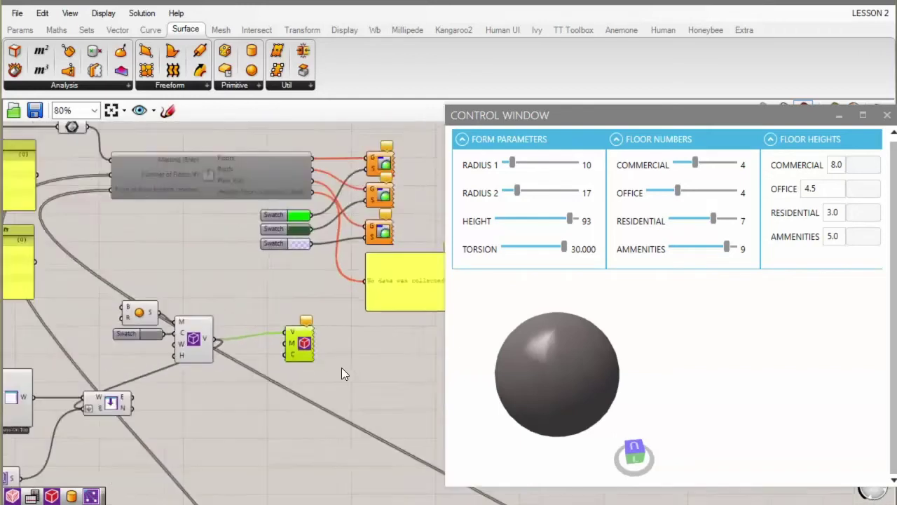
scroll(341, 367, down, 1)
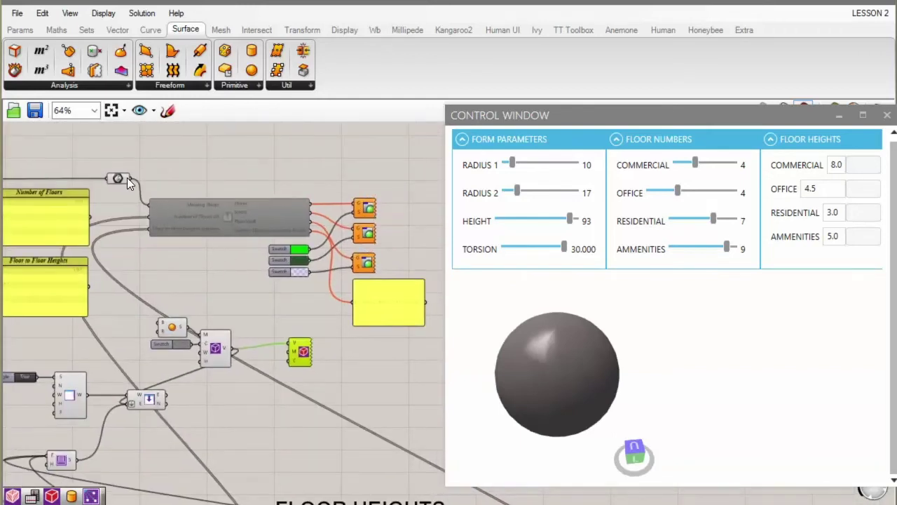
drag(127, 177, 292, 360)
scroll(291, 361, up, 3)
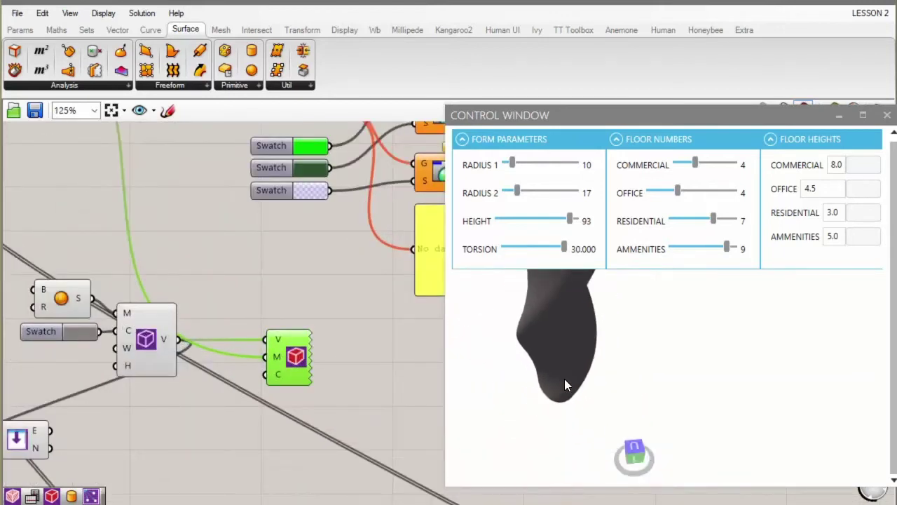
Step: Examine the tower massing from the side in the control window's 3D view and nudge the Set 3D View component slightly left
scroll(565, 412, down, 7)
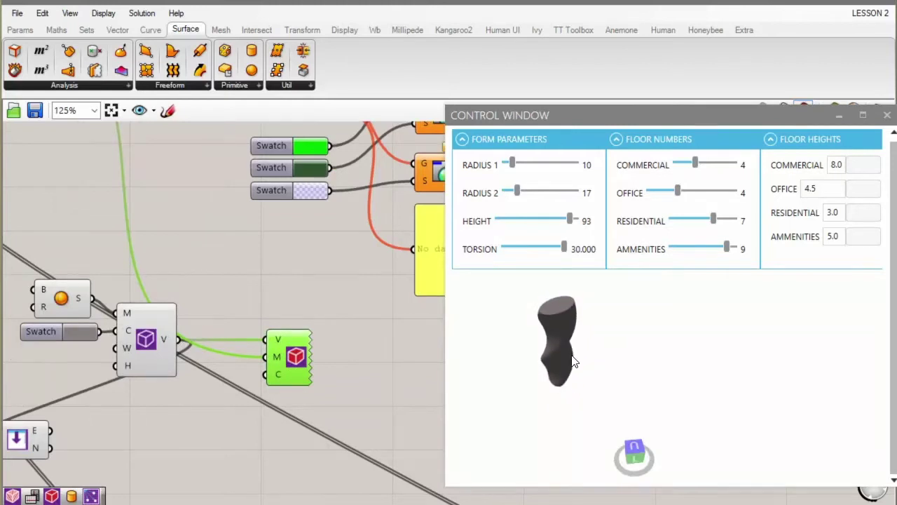
scroll(575, 364, up, 4)
right_drag(583, 403, 515, 343)
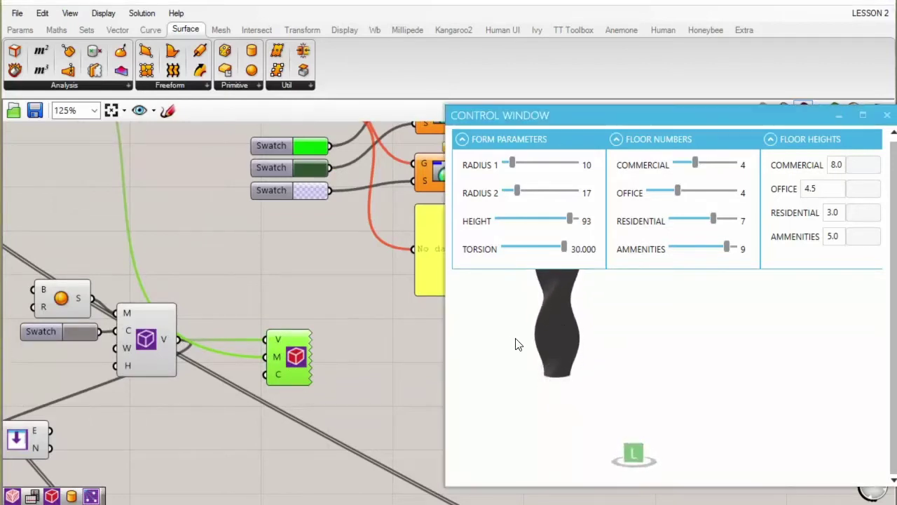
drag(308, 358, 301, 358)
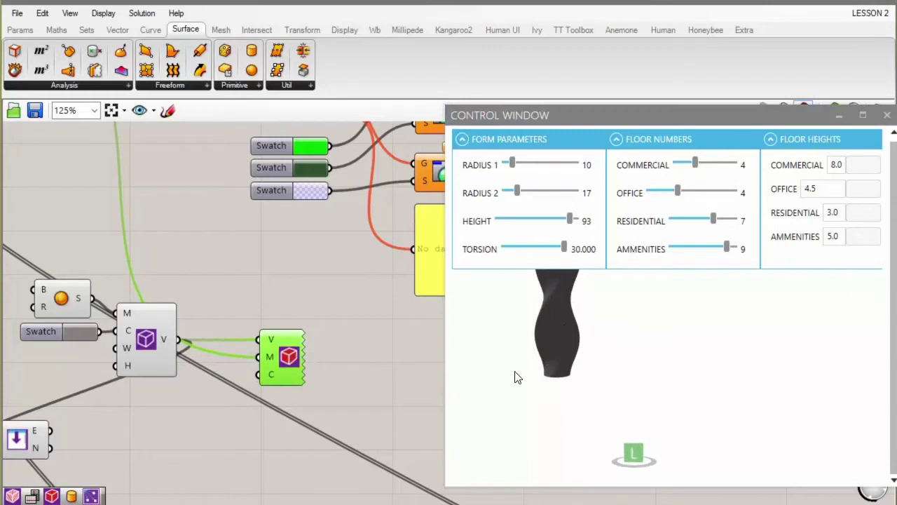
click(339, 408)
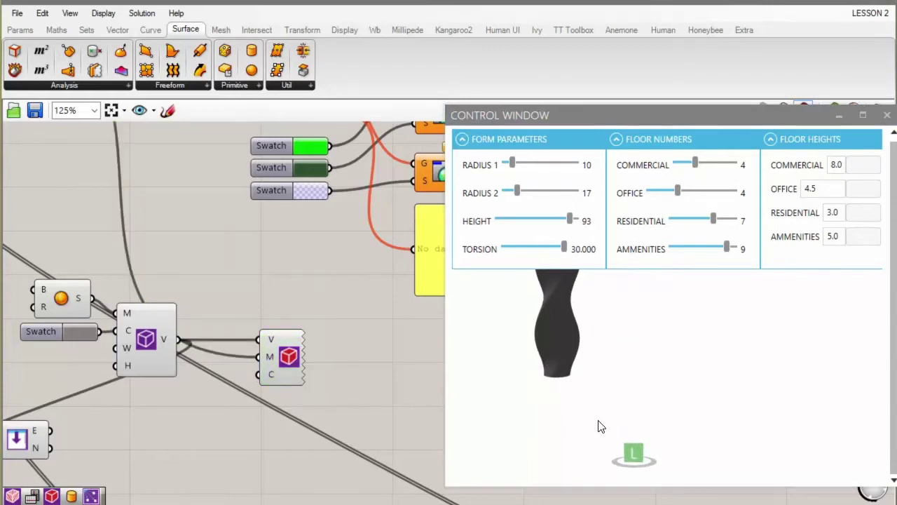
scroll(385, 336, down, 5)
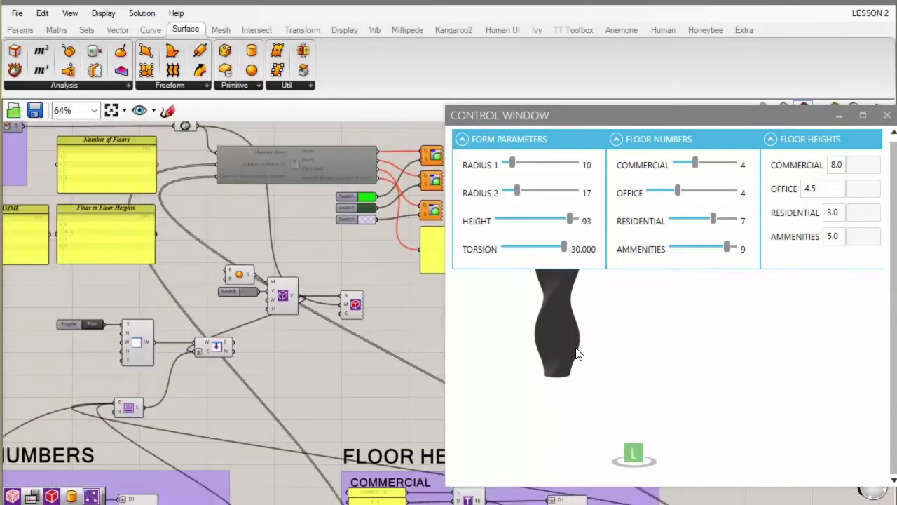
click(564, 337)
mouse_move(565, 337)
right_down()
mouse_move(573, 302)
mouse_move(582, 386)
mouse_move(582, 347)
right_up()
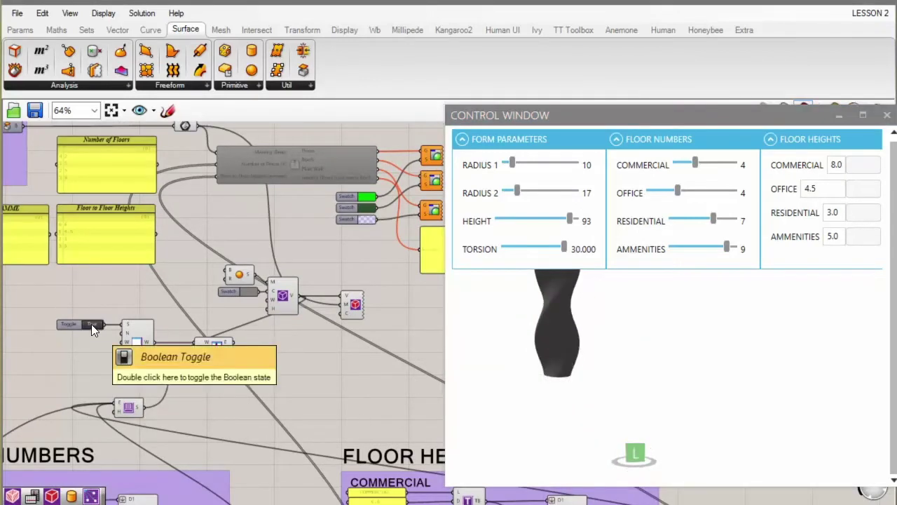
Step: Close the control window, relaunch it with the Boolean Toggle, and enlarge it beside the components until all three parameter groups show
click(887, 115)
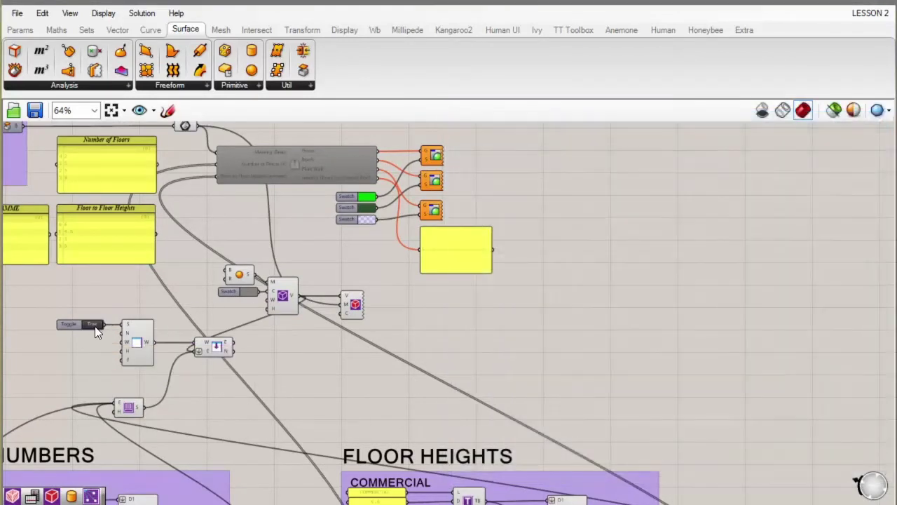
double_click(92, 323)
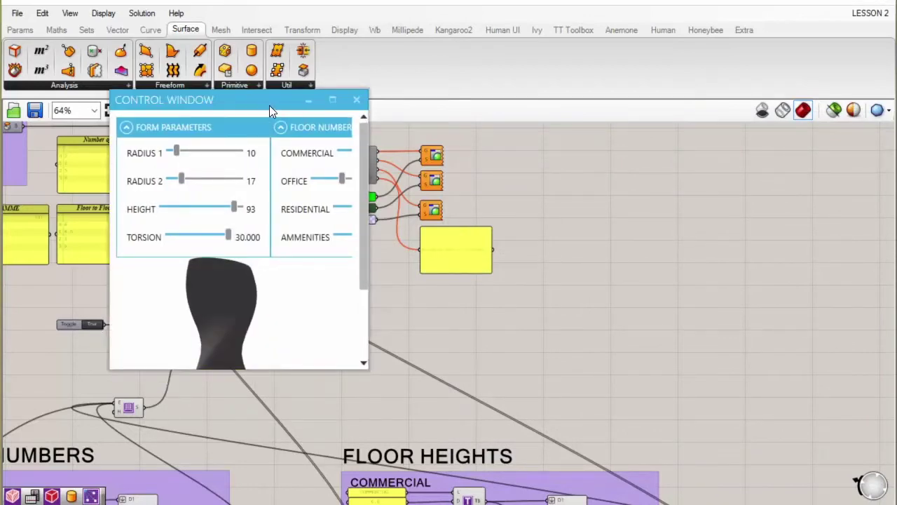
drag(269, 105, 538, 52)
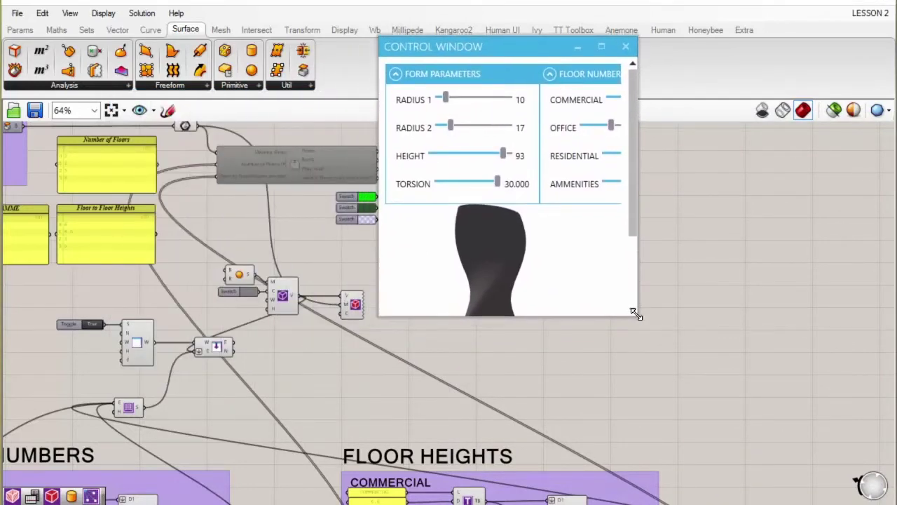
drag(636, 315, 846, 461)
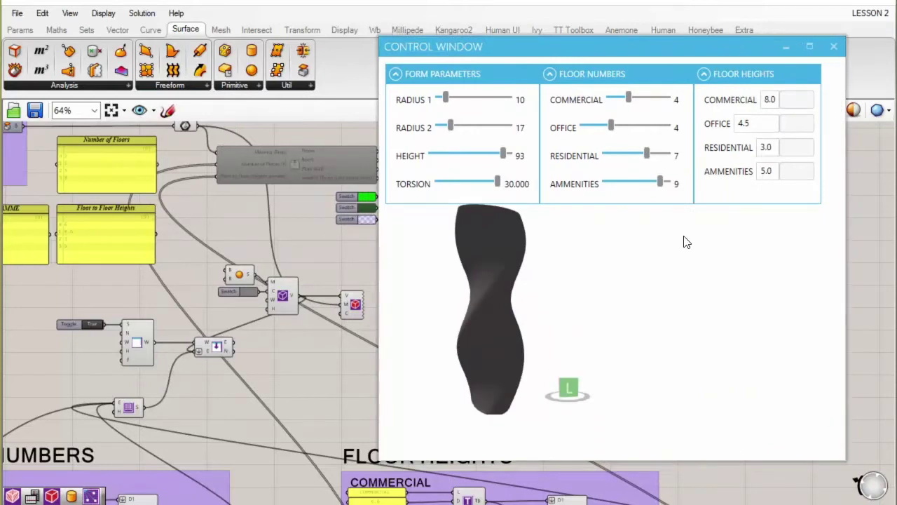
drag(547, 44, 588, 45)
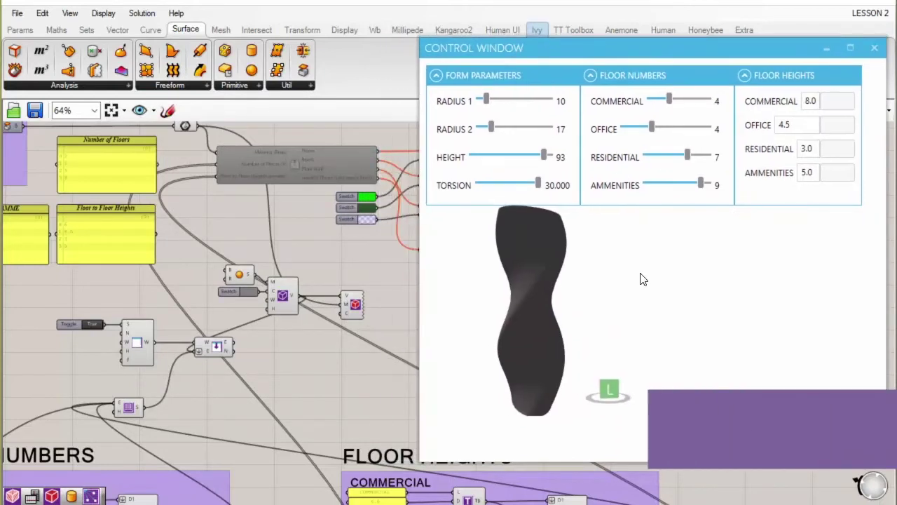
Step: Set Radius 1 to 11, Radius 2 to 18, Height to 88 and Torsion to 27.193 in the control window
right_drag(533, 284, 578, 245)
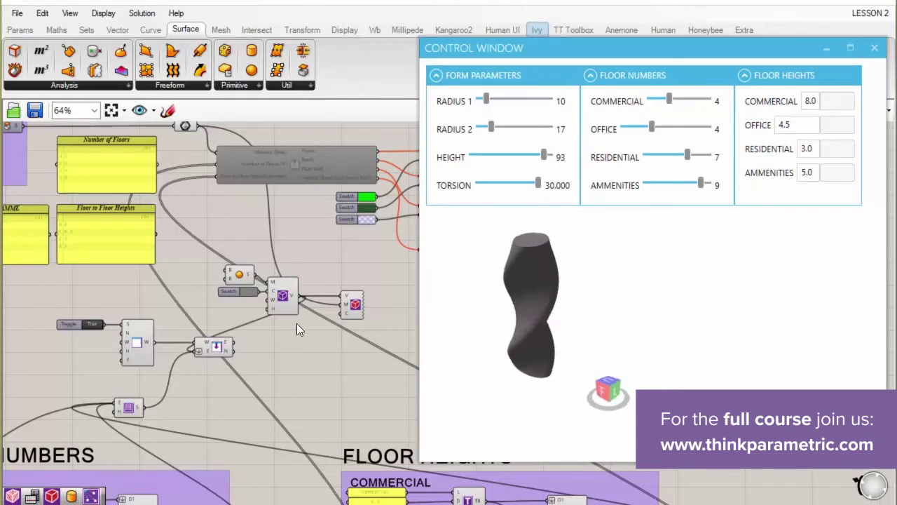
drag(486, 100, 492, 130)
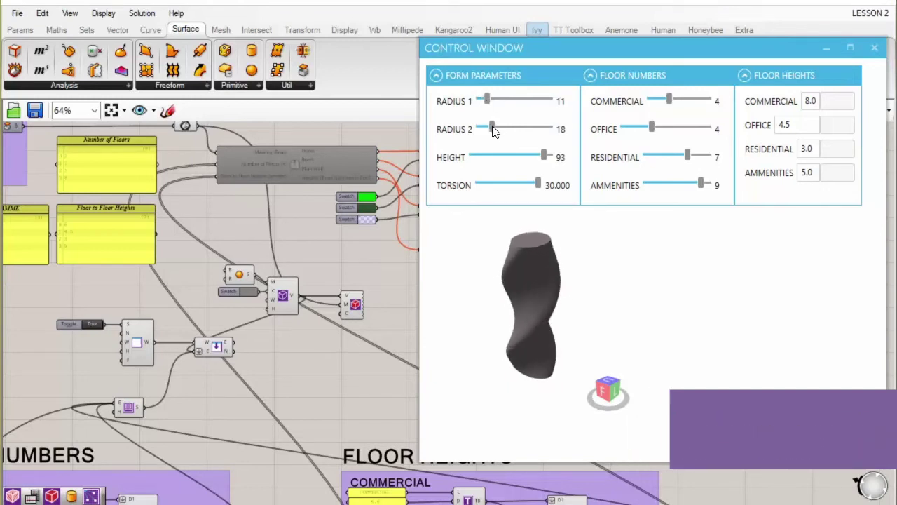
drag(544, 157, 535, 186)
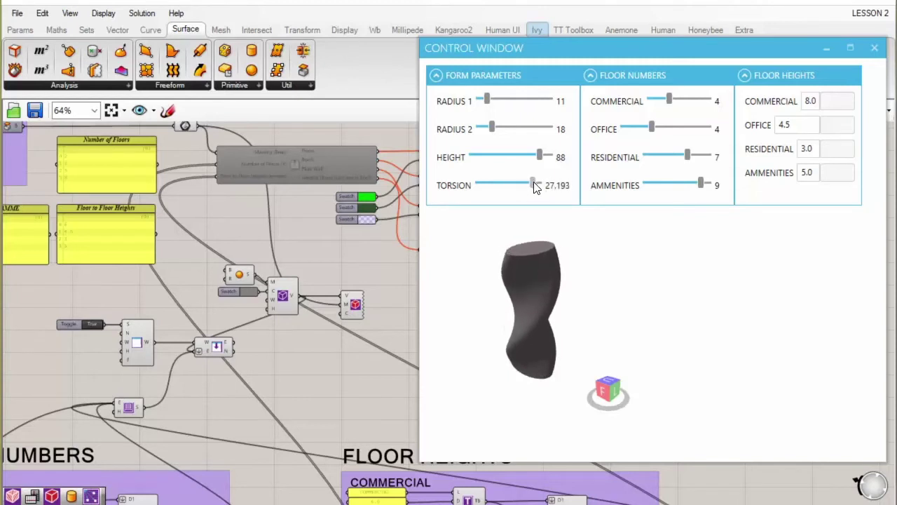
drag(588, 49, 563, 50)
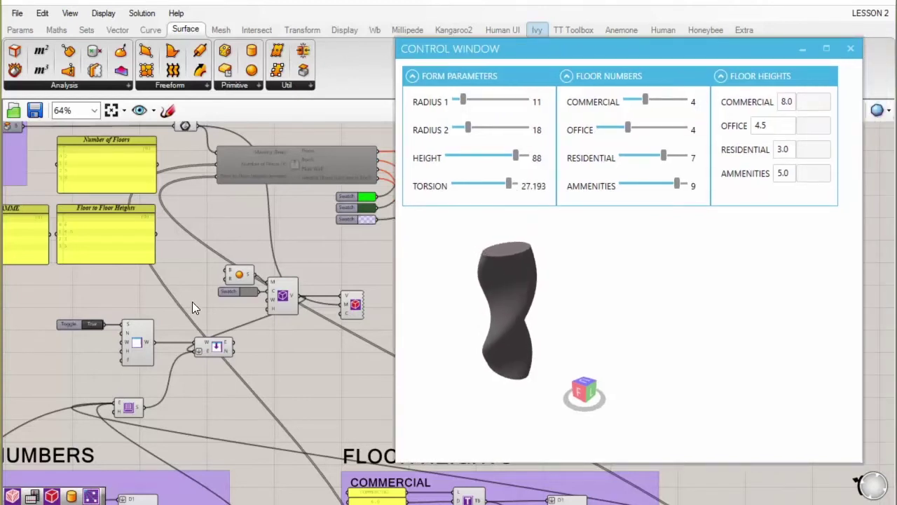
Step: Nudge the Sphere component closer to the 3D View component and the Set 3D View component slightly right
scroll(257, 297, up, 3)
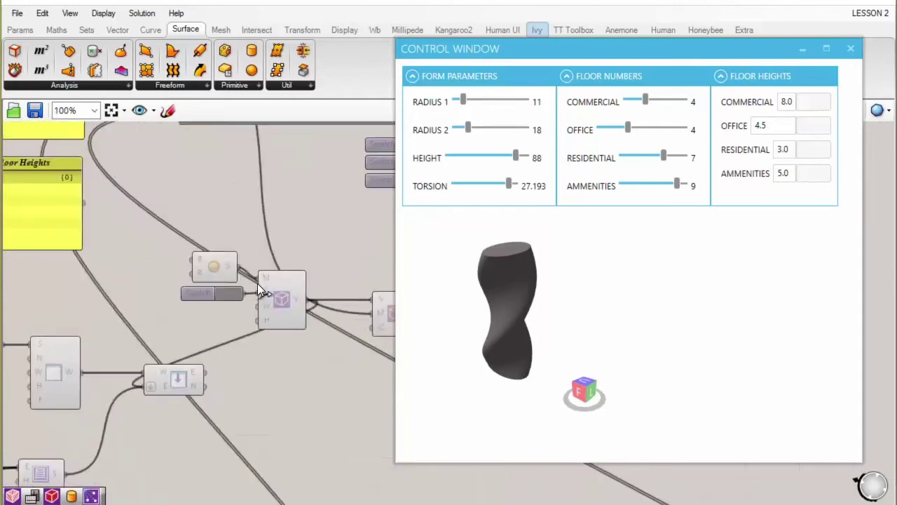
mouse_move(212, 269)
mouse_down()
mouse_move(207, 257)
mouse_move(221, 271)
mouse_up()
scroll(259, 256, down, 4)
scroll(207, 268, up, 3)
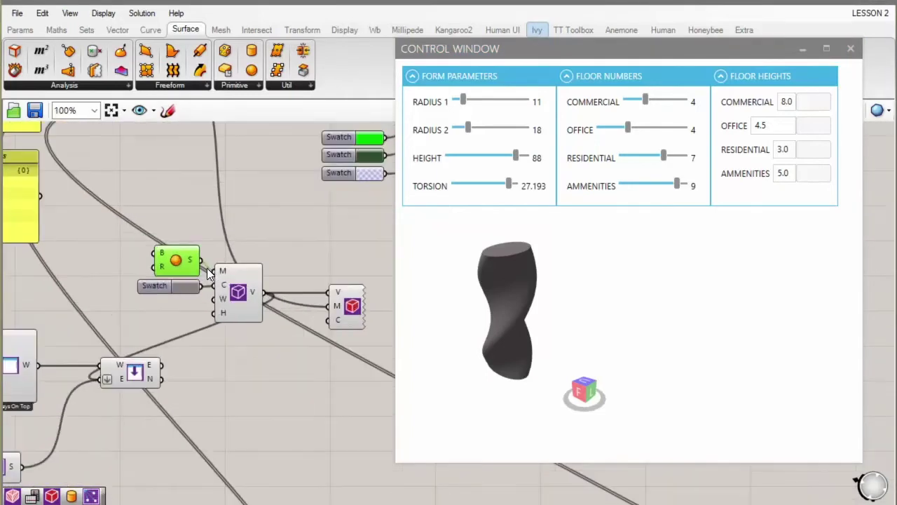
click(241, 282)
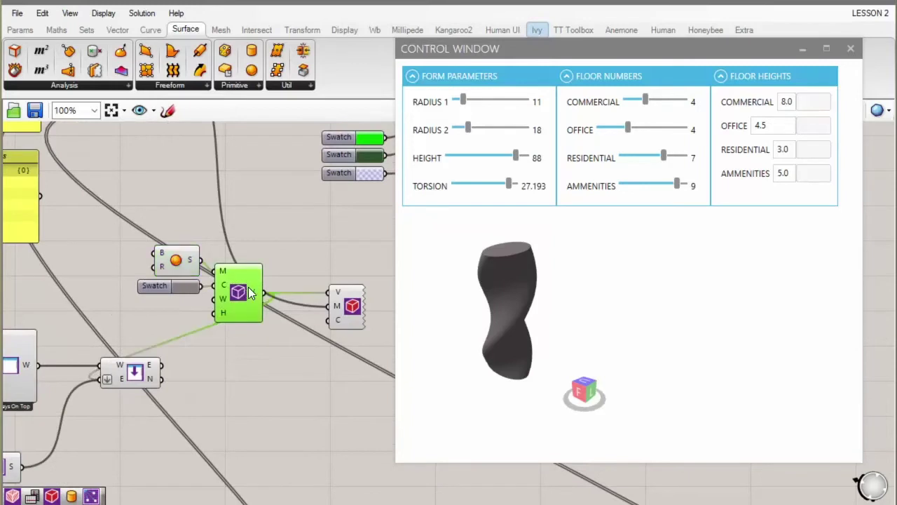
drag(351, 307, 356, 309)
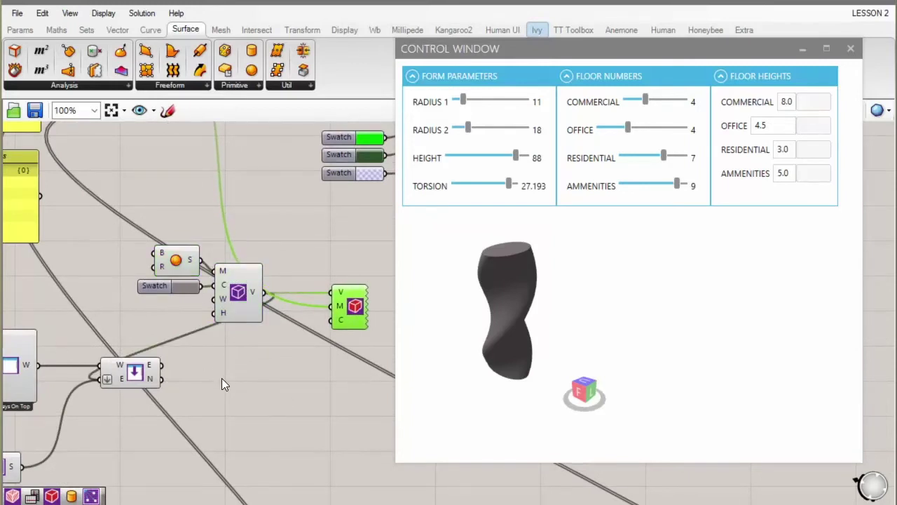
Step: Move the Sphere, colour swatch, 3D View and Set 3D View components together to the empty canvas below the Floor Numbers group
scroll(204, 419, down, 2)
right_drag(251, 380, 232, 428)
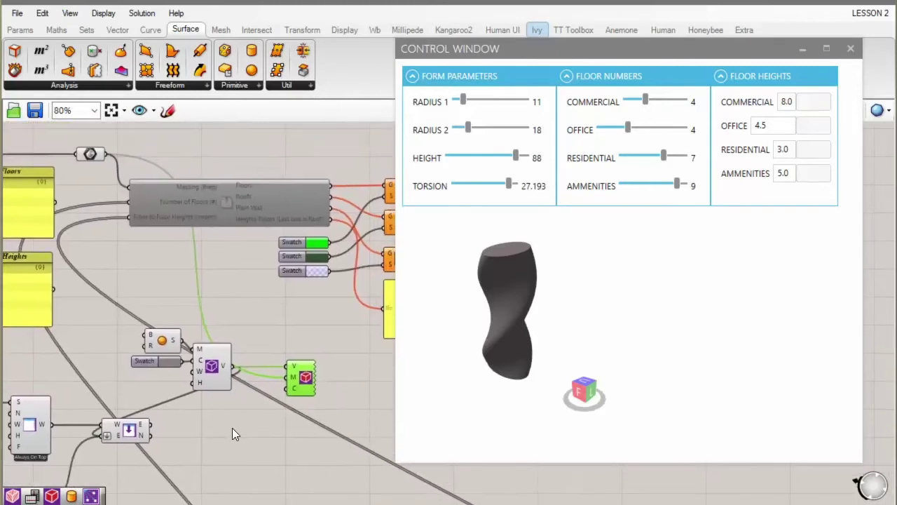
click(90, 153)
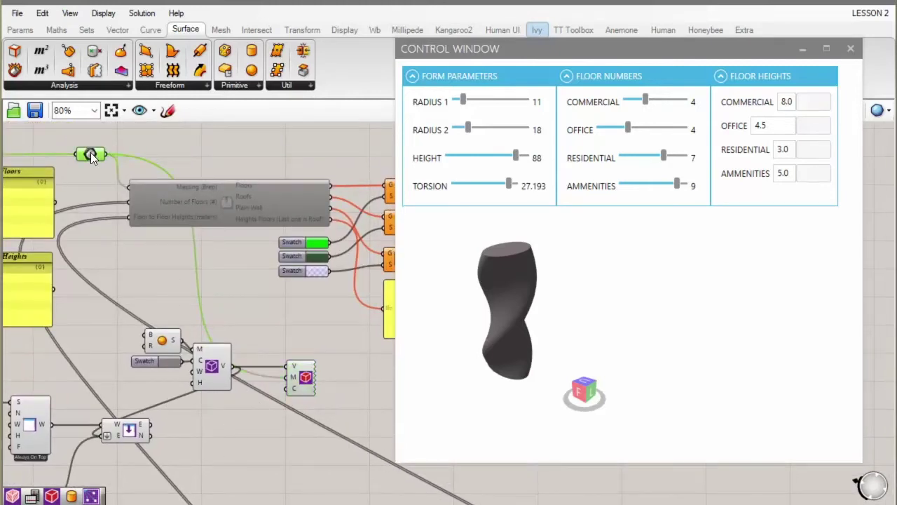
scroll(301, 305, down, 3)
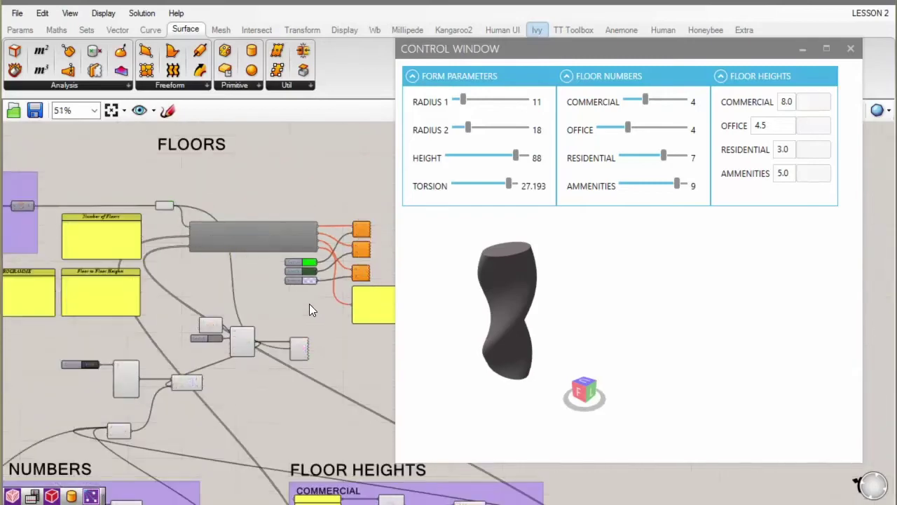
drag(309, 304, 192, 365)
scroll(244, 330, down, 2)
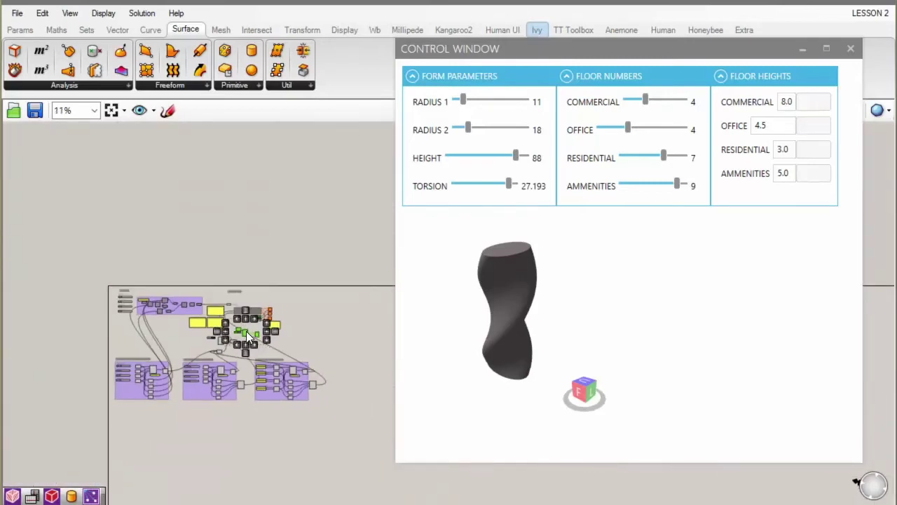
drag(246, 331, 228, 430)
scroll(229, 430, up, 3)
scroll(230, 429, up, 3)
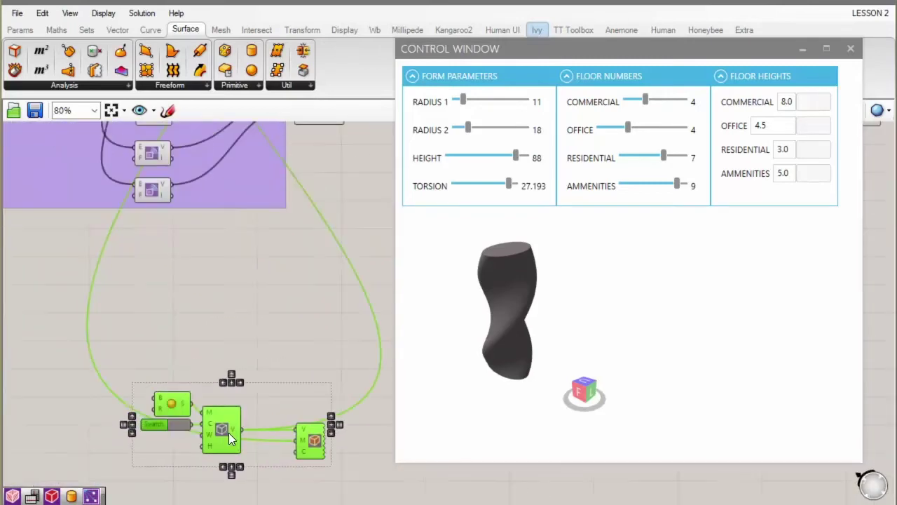
Step: Bring Set 3D View closer to the 3D View component and shift all four relocated components slightly left and down
click(241, 448)
drag(304, 414, 291, 413)
scroll(251, 383, down, 2)
drag(292, 363, 181, 442)
drag(234, 393, 204, 407)
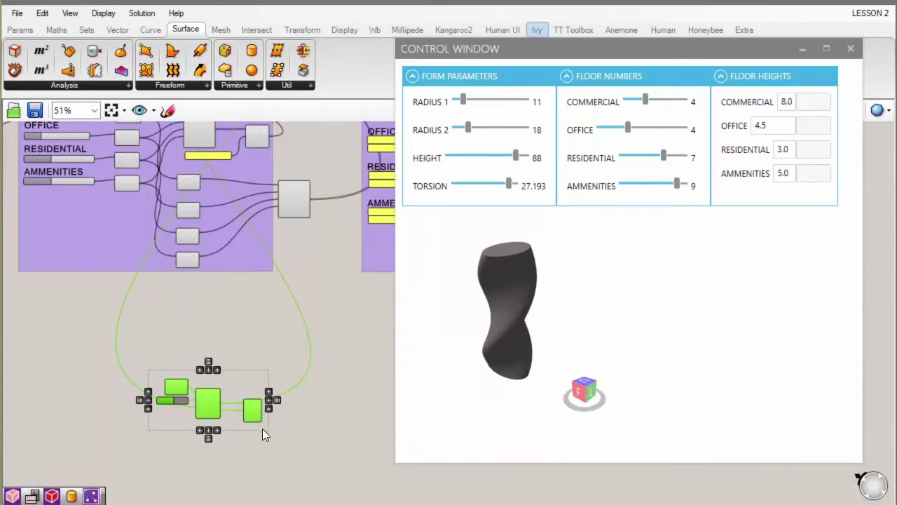
click(337, 390)
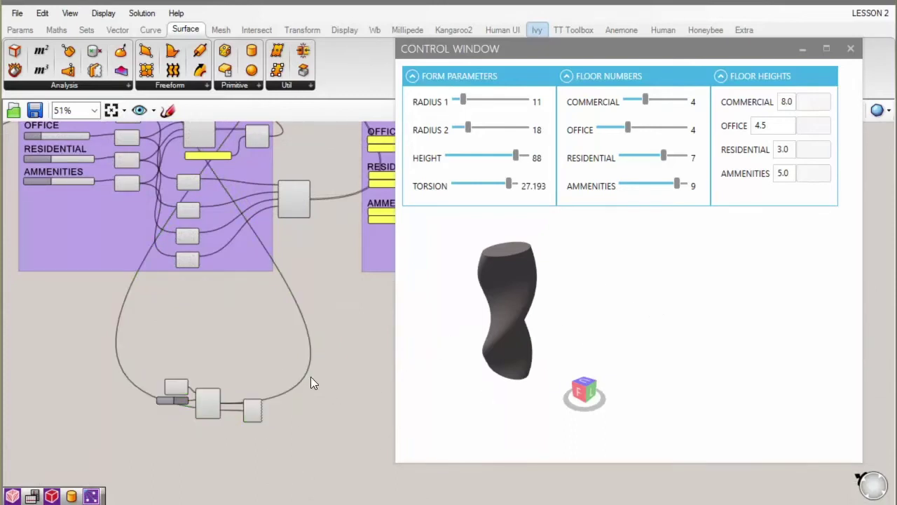
Step: Close the control window and return to the Floors section of the definition around the massing Brep parameter
scroll(157, 358, down, 2)
right_drag(260, 339, 222, 365)
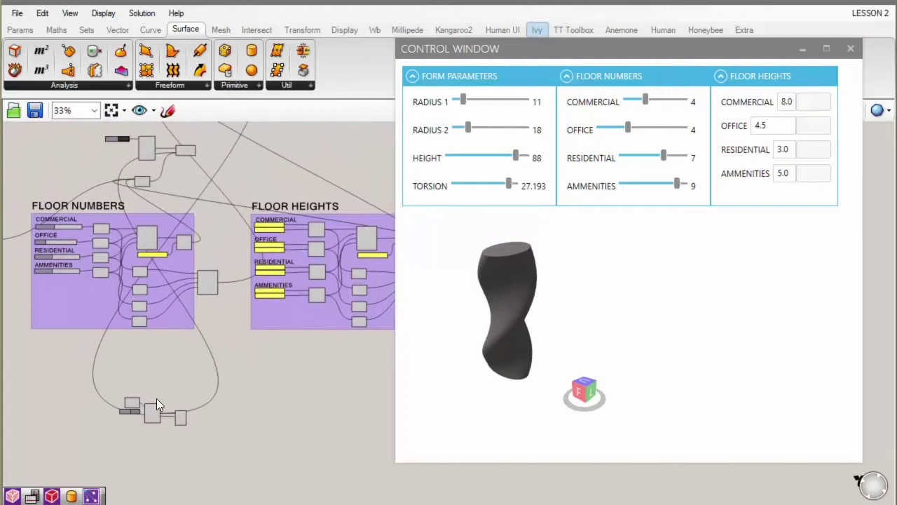
scroll(157, 398, down, 3)
scroll(204, 218, up, 1)
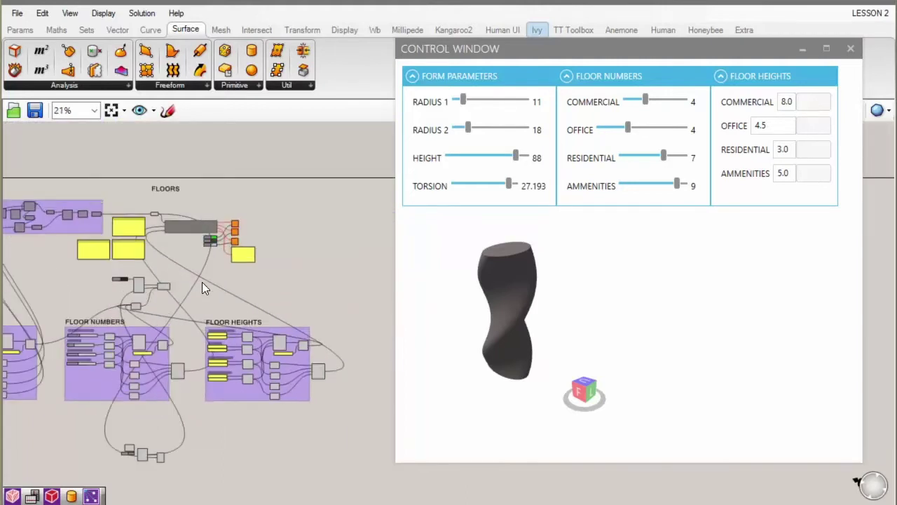
right_drag(202, 282, 220, 277)
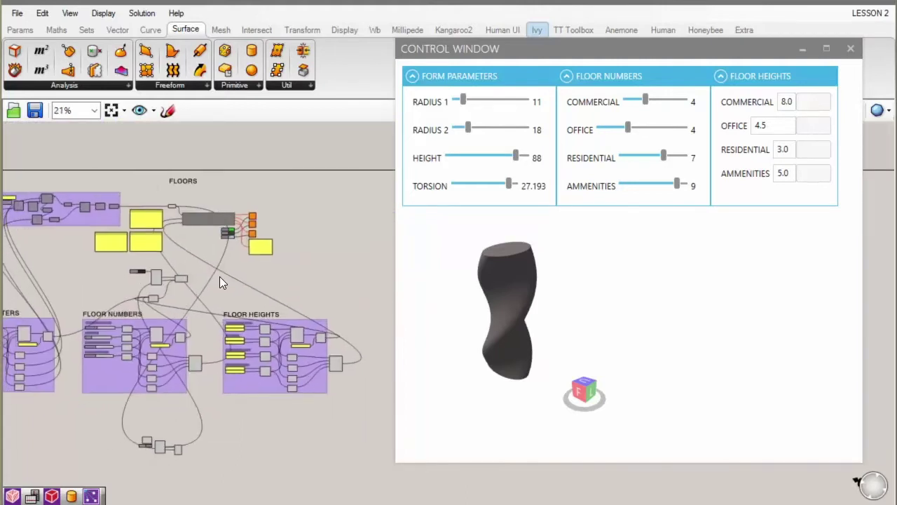
scroll(220, 277, up, 2)
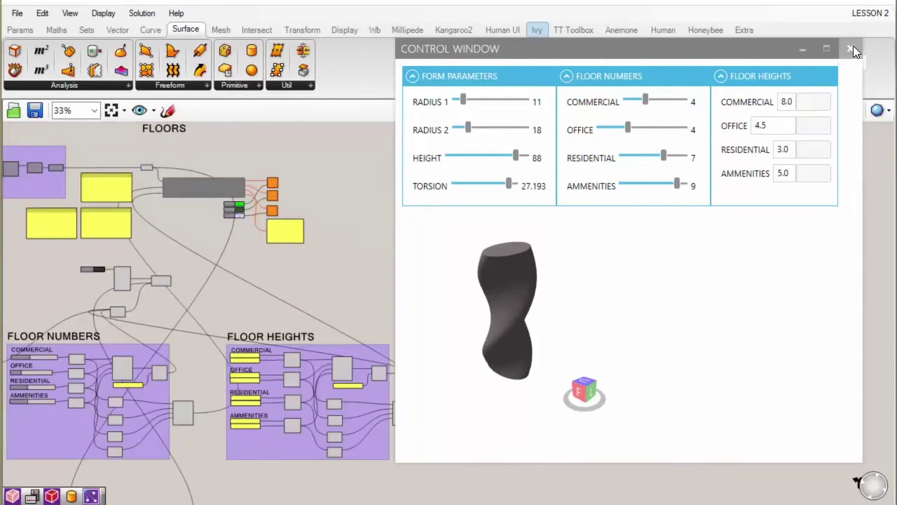
click(851, 49)
right_drag(348, 261, 479, 275)
scroll(346, 210, up, 4)
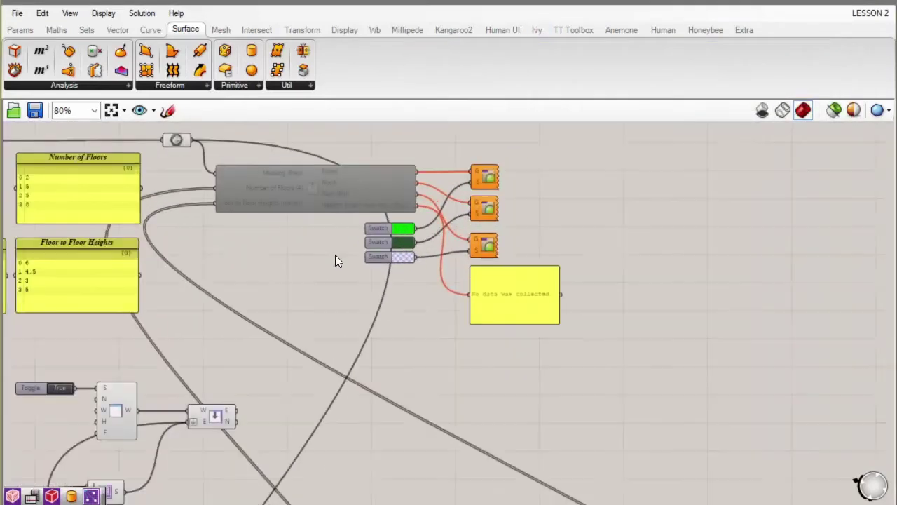
Step: Examine the Programme, Number of Floors and Floor to Floor Heights panels and the disabled floors cluster's outputs
scroll(326, 265, down, 1)
right_drag(326, 262, 391, 274)
scroll(237, 241, up, 1)
right_drag(192, 259, 245, 261)
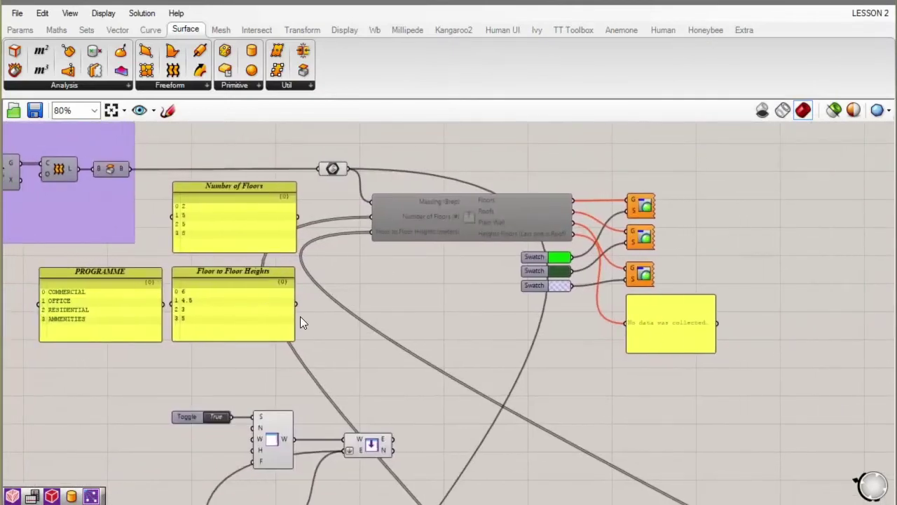
mouse_move(182, 247)
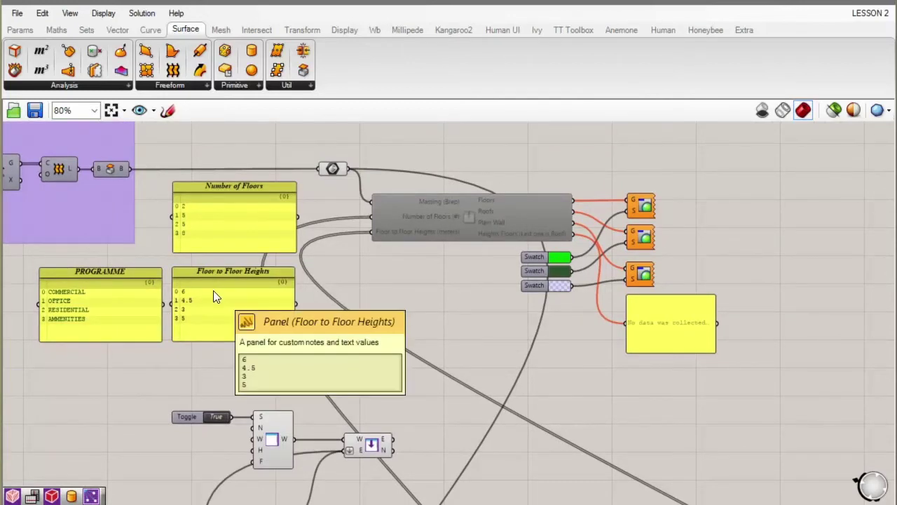
scroll(214, 291, up, 1)
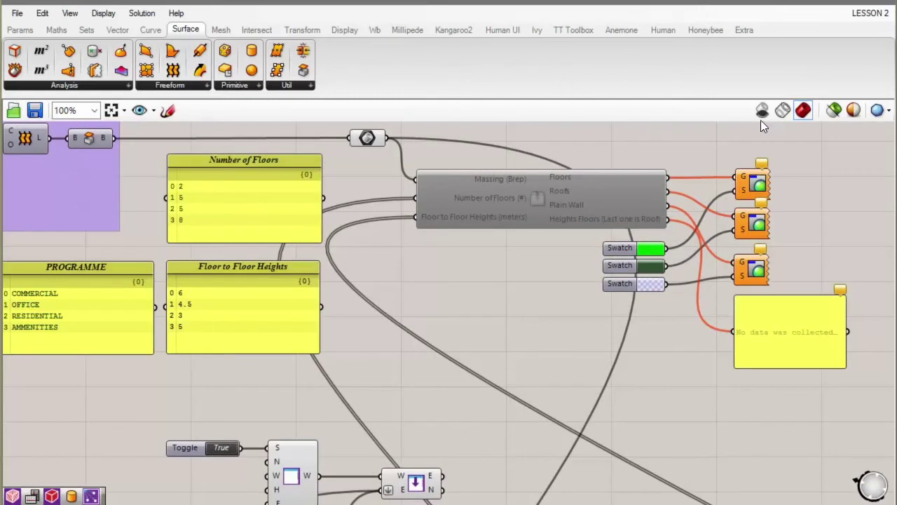
right_drag(553, 327, 527, 350)
scroll(559, 356, down, 1)
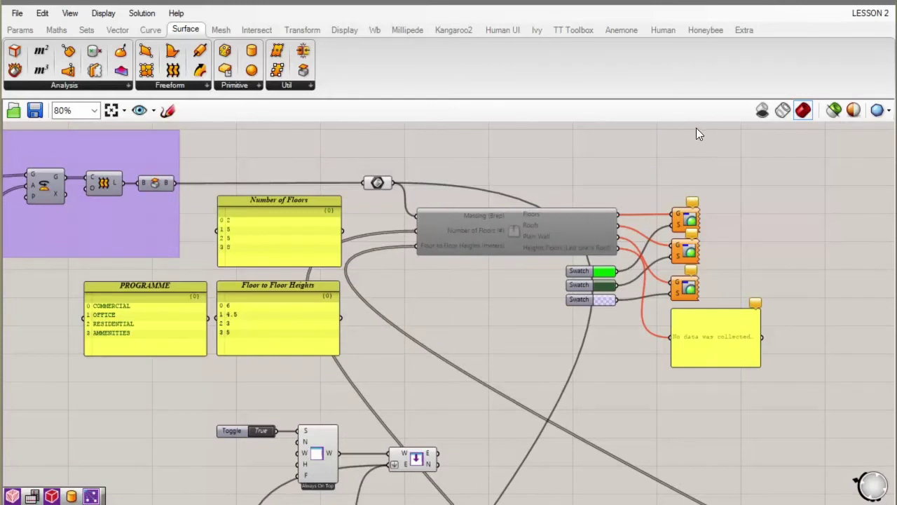
right_drag(693, 138, 622, 146)
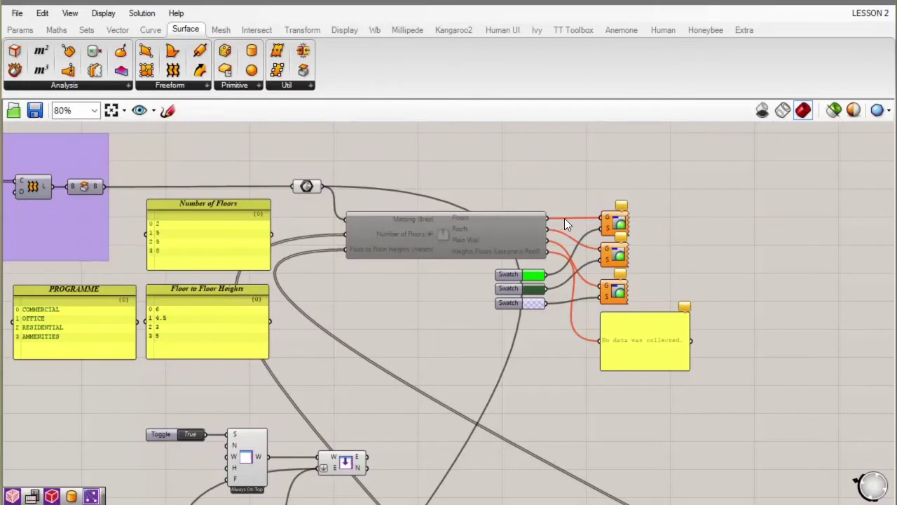
mouse_move(537, 218)
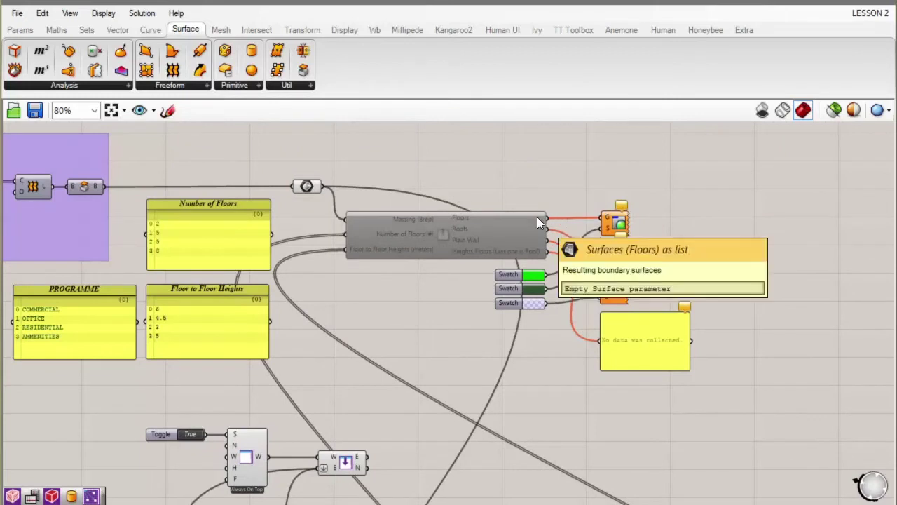
Step: Enable the disabled floors cluster that takes the massing Brep, number of floors and floor to floor heights
click(470, 223)
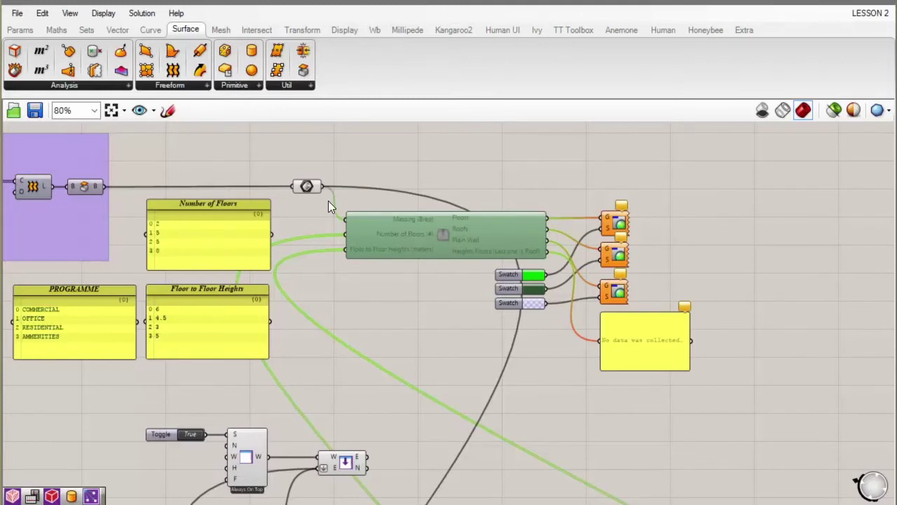
right_click(408, 162)
click(467, 193)
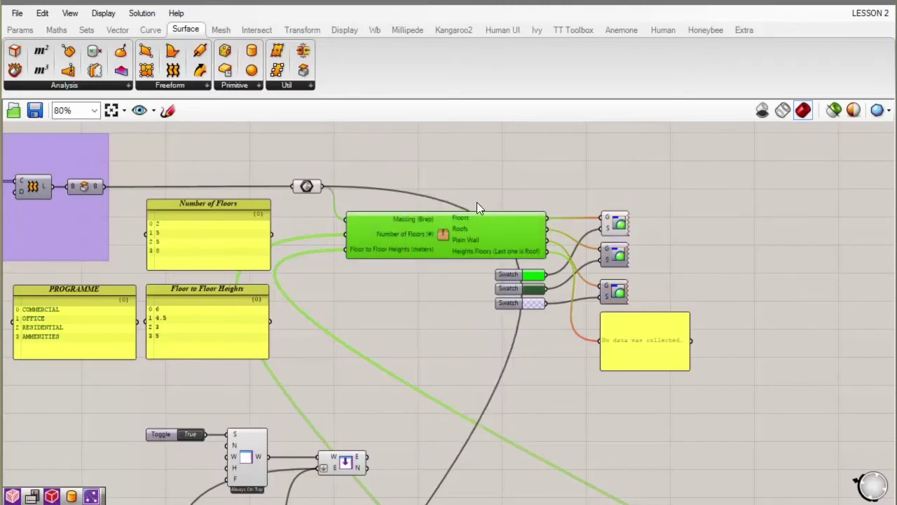
click(568, 184)
Step: Highlight the custom preview fed by the Floors output and inspect the tower's floor slabs in the Rhino perspective view
right_drag(604, 190, 561, 191)
scroll(565, 191, up, 1)
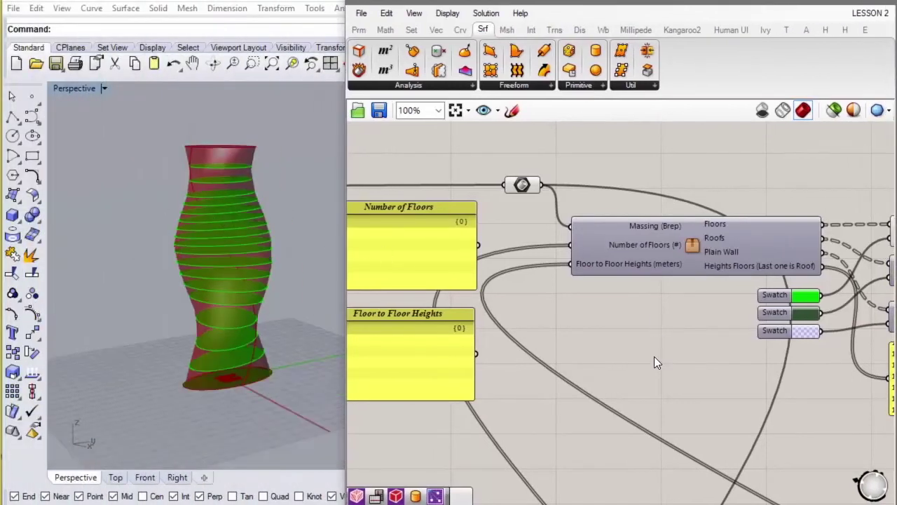
right_drag(717, 362, 565, 344)
click(768, 212)
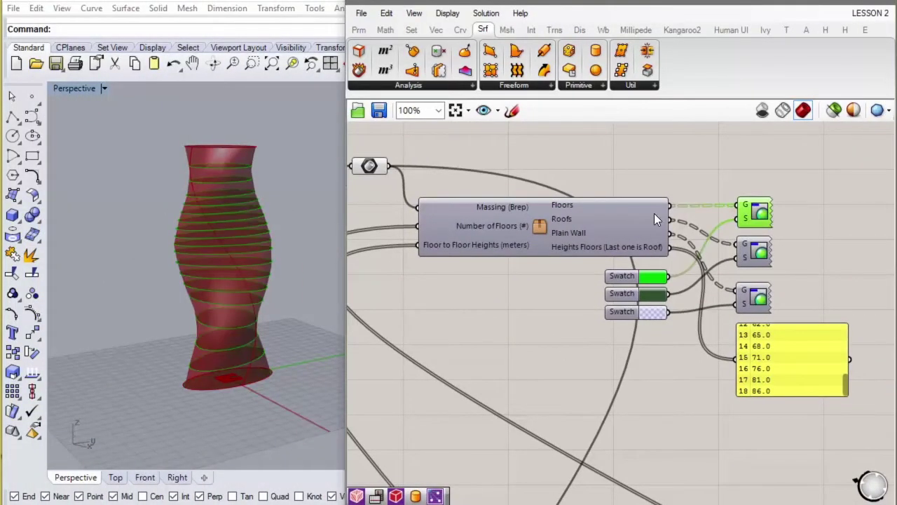
right_drag(274, 214, 225, 169)
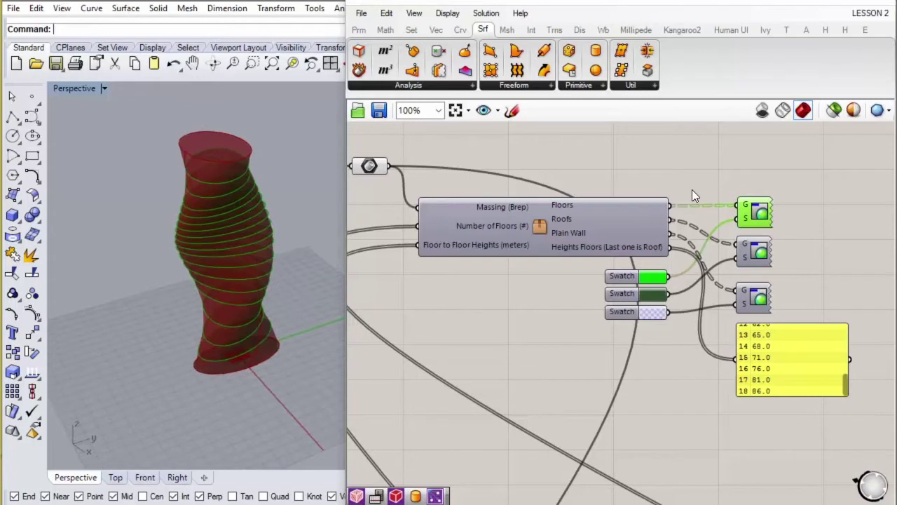
Step: Widen the Grasshopper window over the Rhino viewport so the floors cluster and its input panels fit together
right_drag(693, 188, 725, 178)
scroll(640, 197, down, 2)
right_drag(663, 176, 608, 164)
drag(345, 178, 224, 177)
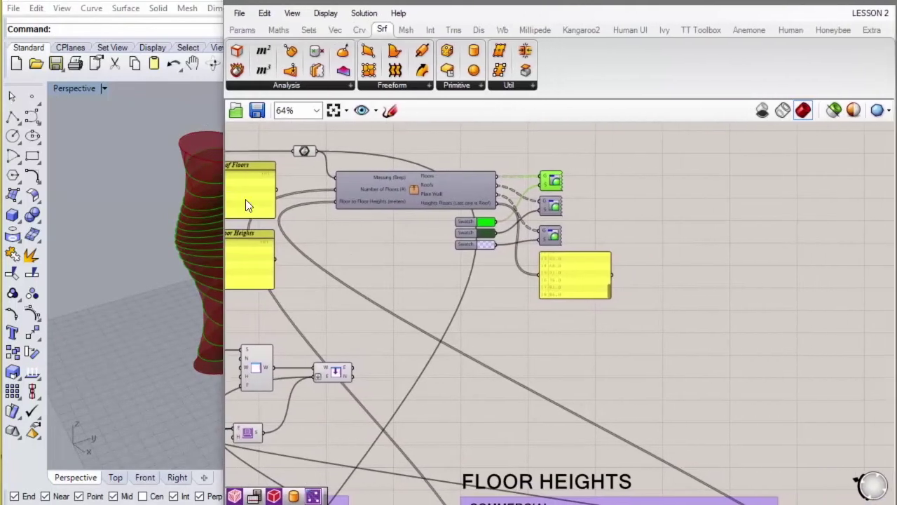
scroll(465, 321, up, 1)
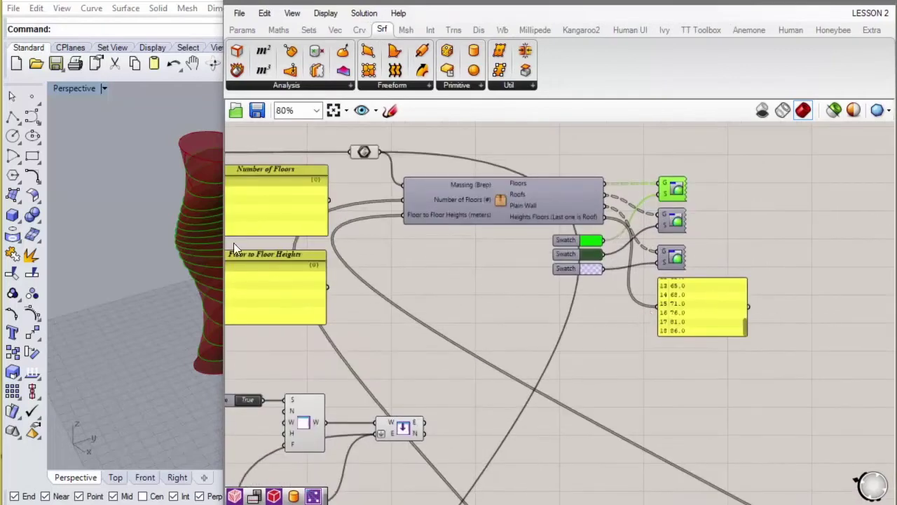
drag(225, 246, 164, 246)
right_drag(389, 303, 485, 315)
scroll(594, 308, up, 1)
right_drag(594, 304, 563, 309)
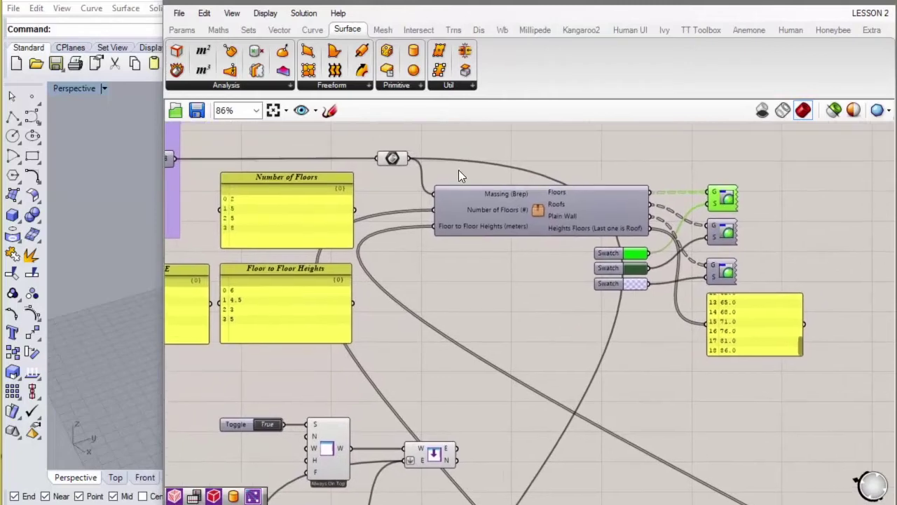
Step: Flatten the Floors output of the floors cluster
right_click(643, 192)
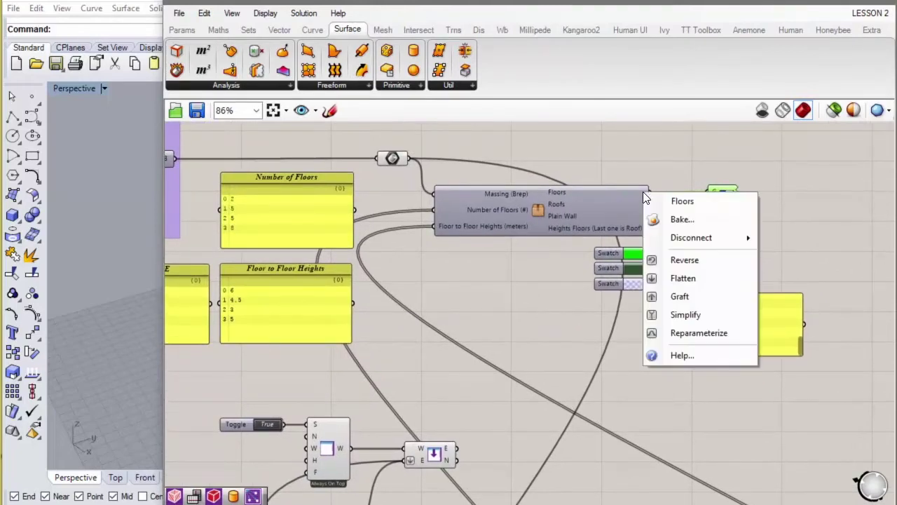
click(704, 278)
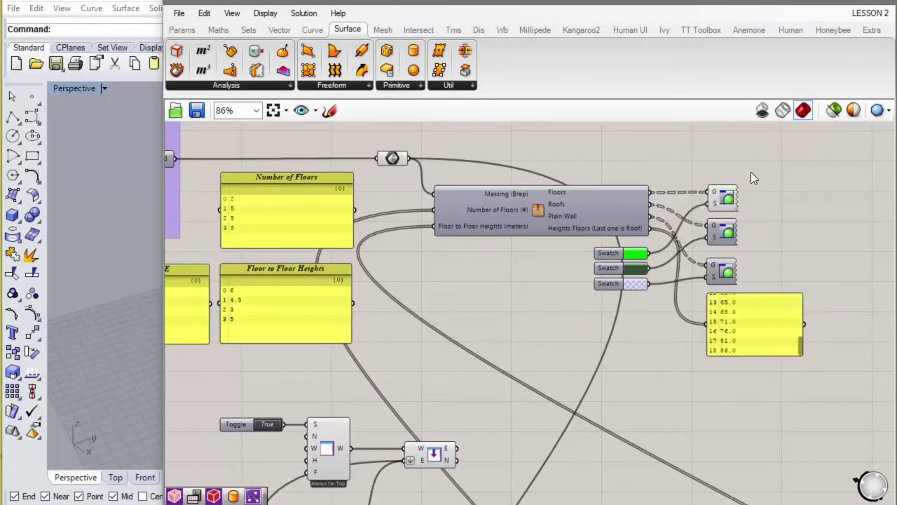
right_click(650, 192)
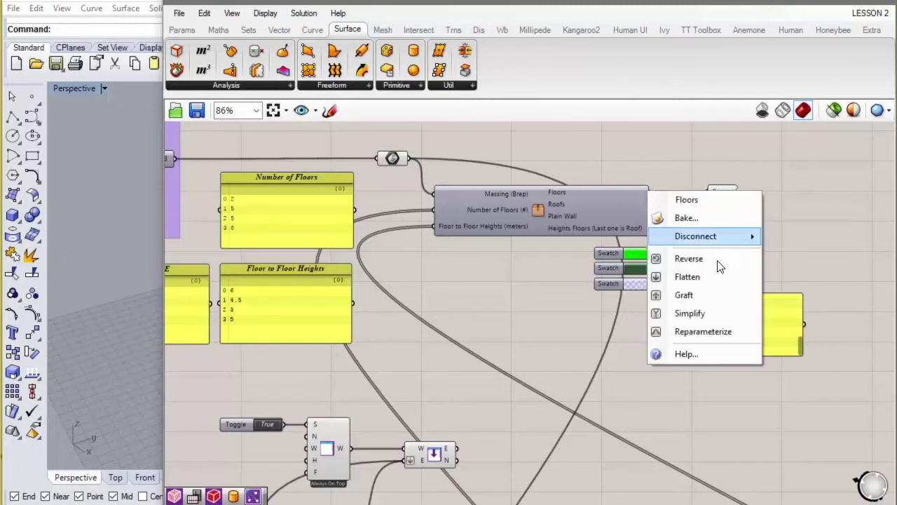
click(720, 279)
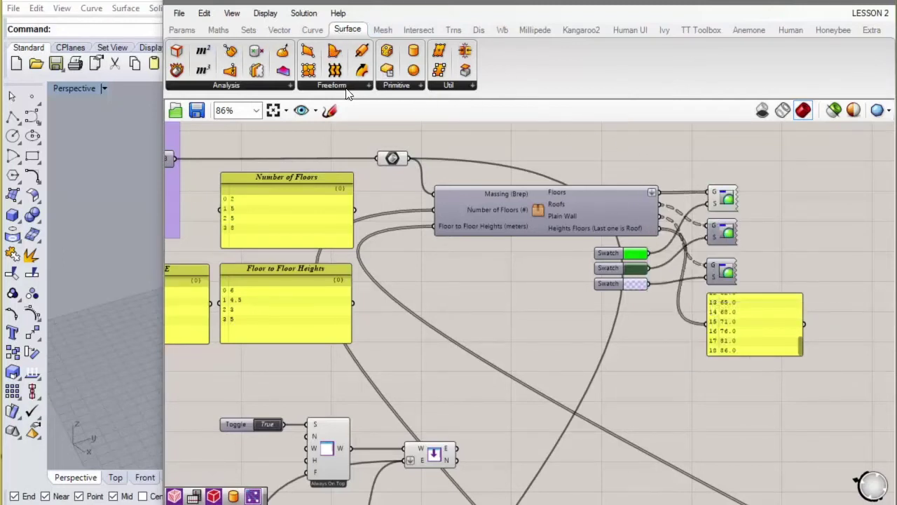
Step: Place an Area component above the custom previews and feed the cluster's Floors output into its geometry input
drag(786, 158, 786, 160)
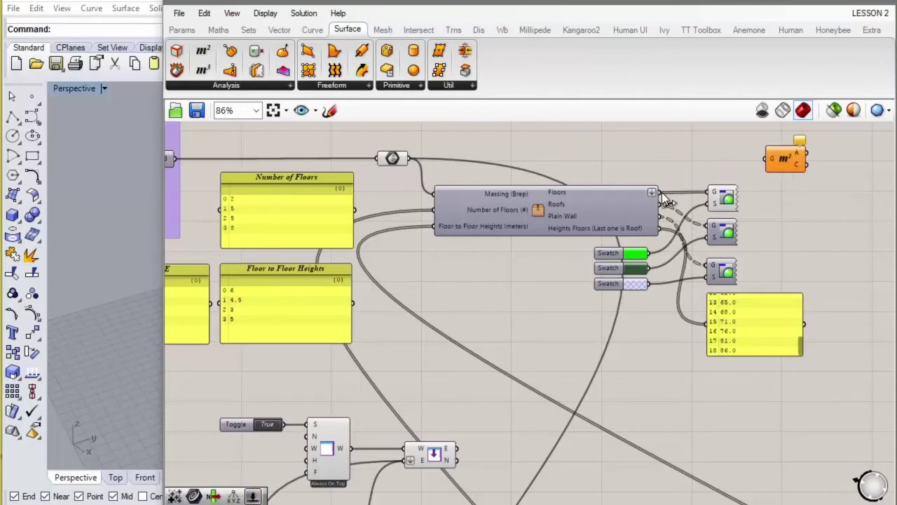
drag(662, 192, 717, 155)
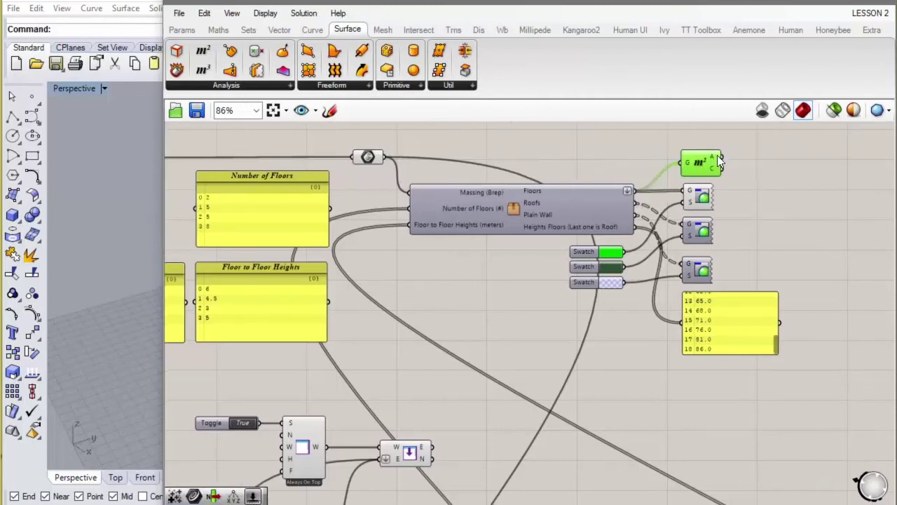
right_drag(524, 329, 569, 320)
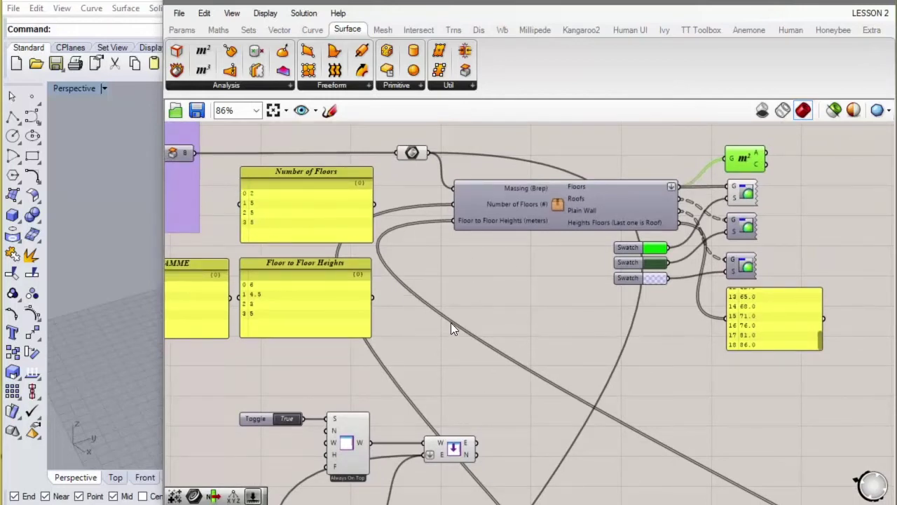
Step: Add a Partition List component to the empty canvas below the floors cluster
right_drag(452, 323, 485, 299)
right_drag(457, 255, 472, 262)
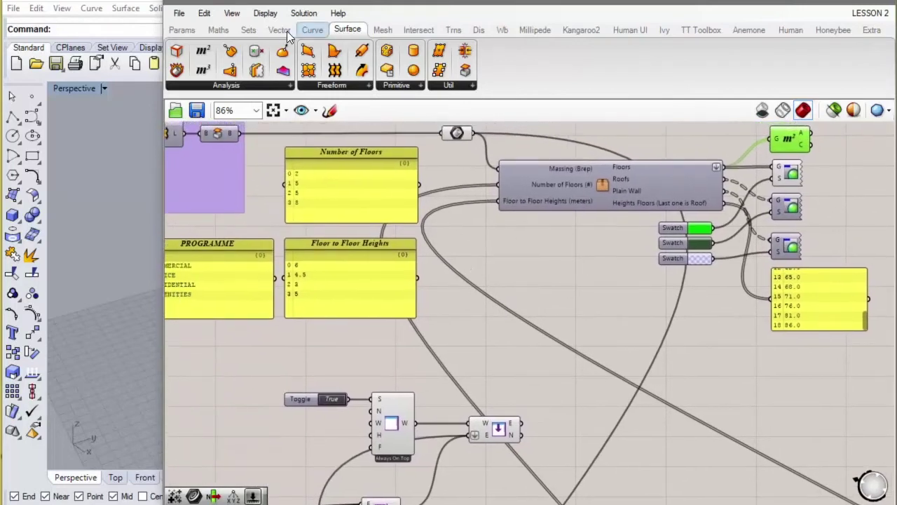
click(257, 32)
click(254, 84)
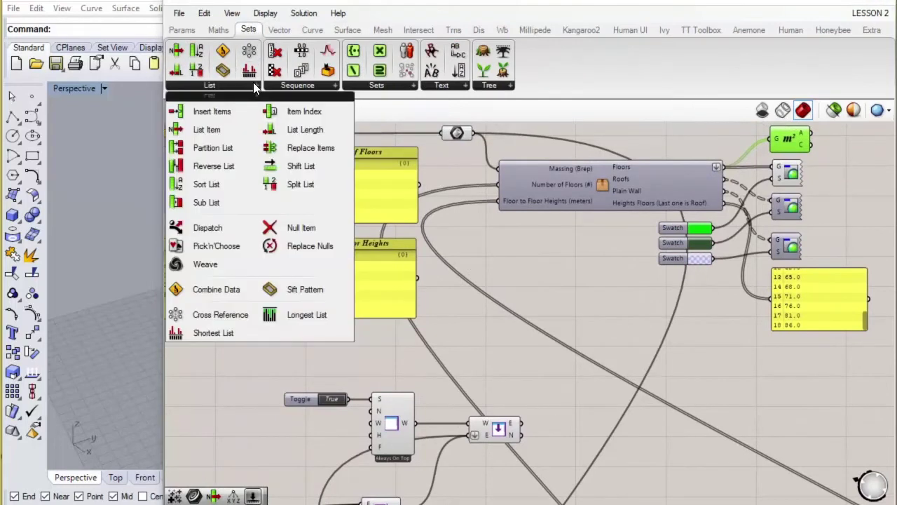
click(218, 149)
click(529, 269)
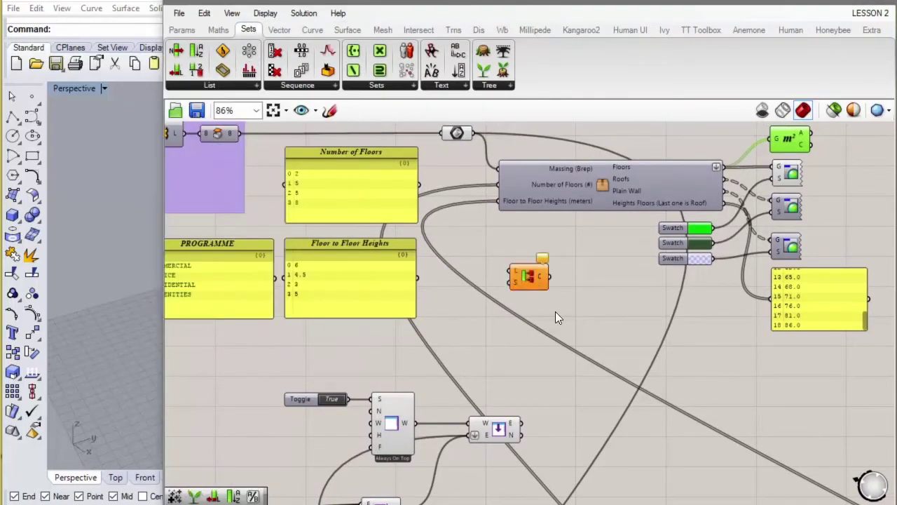
Step: Move Partition List beside the custom previews and connect the Area component's area output to its list input
right_drag(555, 311, 540, 296)
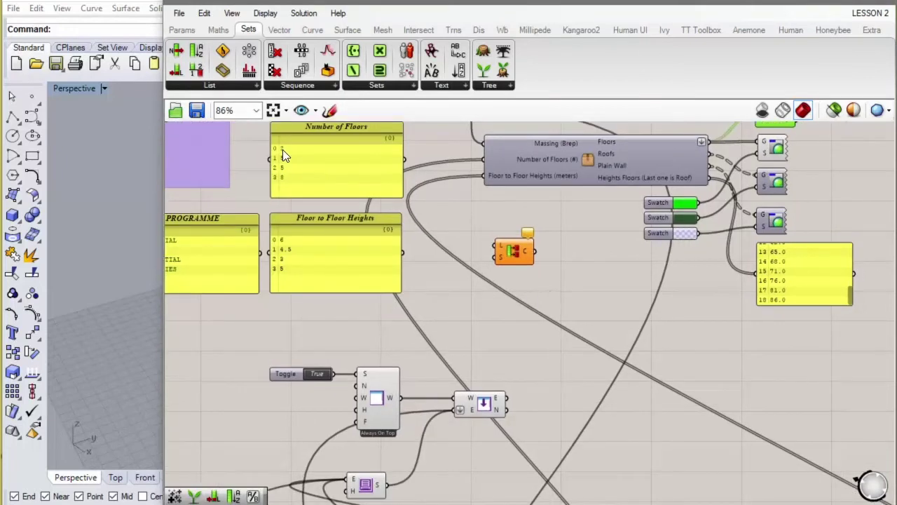
scroll(320, 176, up, 2)
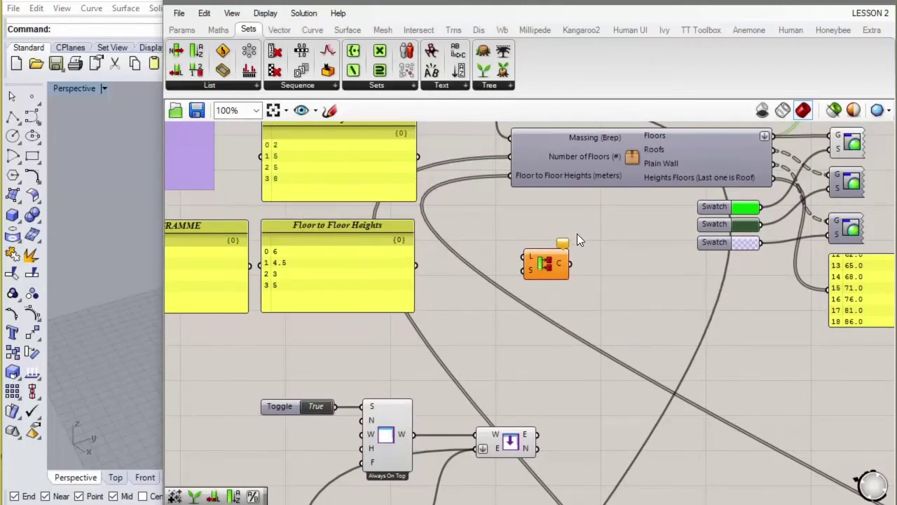
right_drag(600, 322, 513, 316)
scroll(481, 291, down, 2)
drag(436, 278, 735, 188)
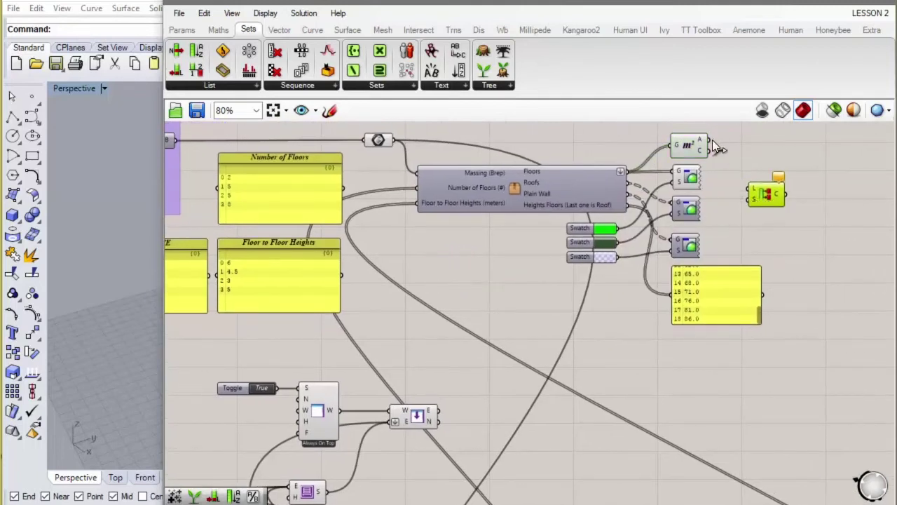
drag(707, 140, 751, 190)
Step: Compare the Number of Floors panel with the Merge component beside the Floor Numbers group to trace the floor counts per programme
scroll(373, 208, up, 2)
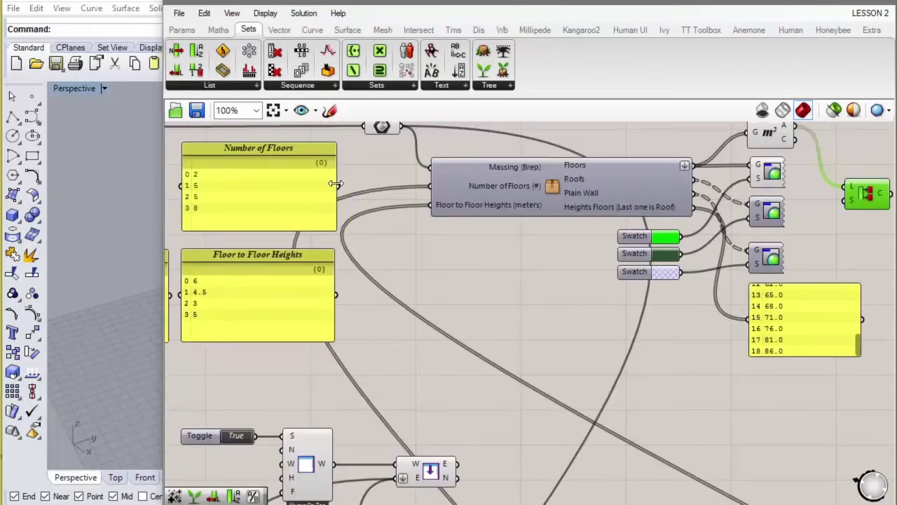
drag(289, 181, 288, 184)
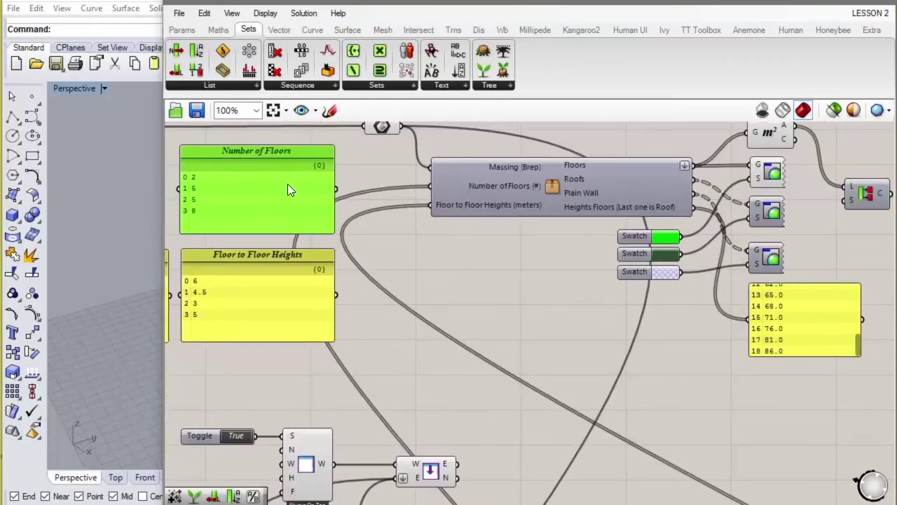
right_drag(533, 362, 525, 342)
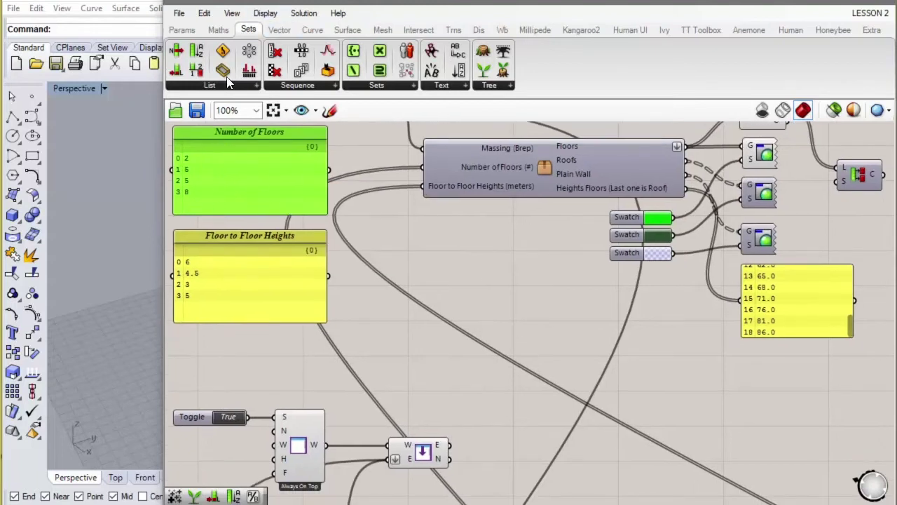
scroll(276, 197, down, 2)
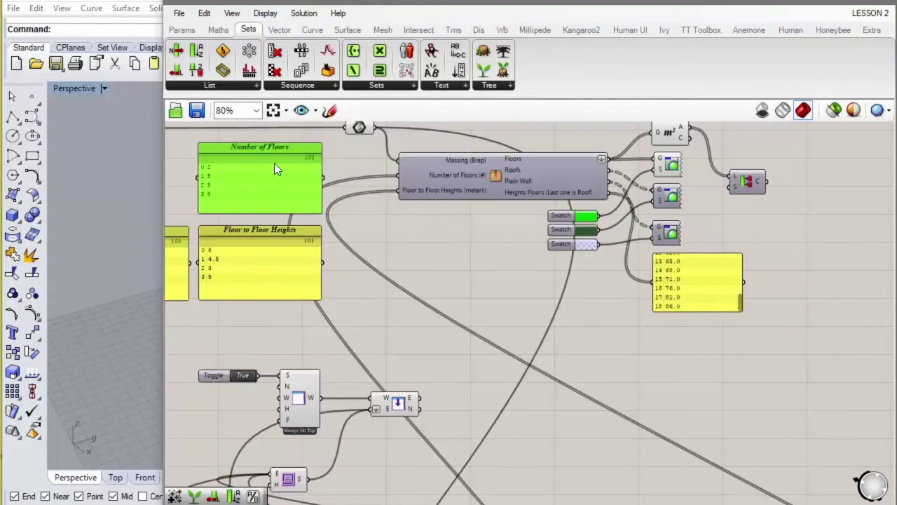
right_drag(517, 352, 452, 252)
scroll(392, 248, down, 3)
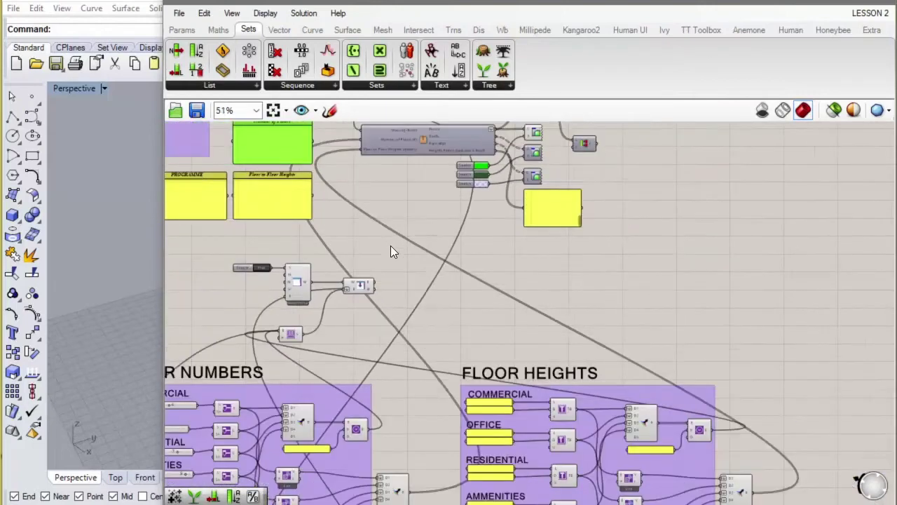
right_drag(489, 281, 508, 270)
scroll(421, 434, up, 3)
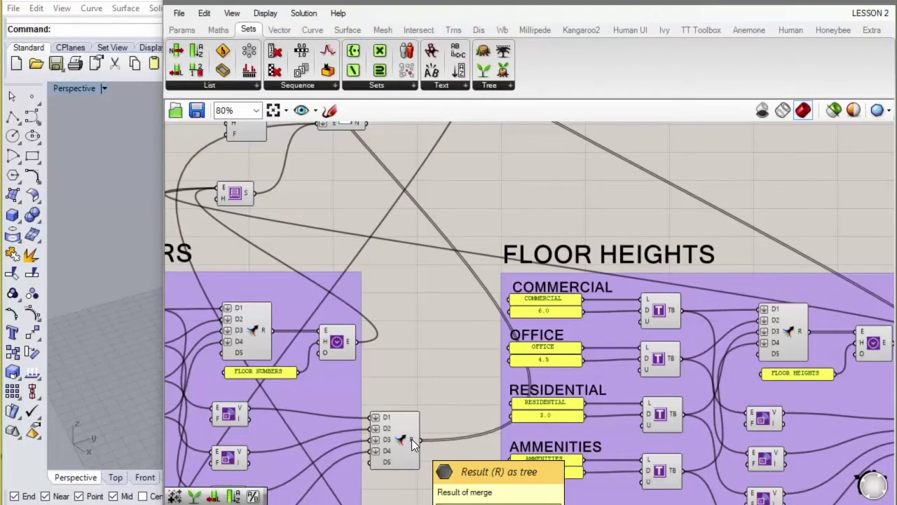
scroll(411, 438, down, 3)
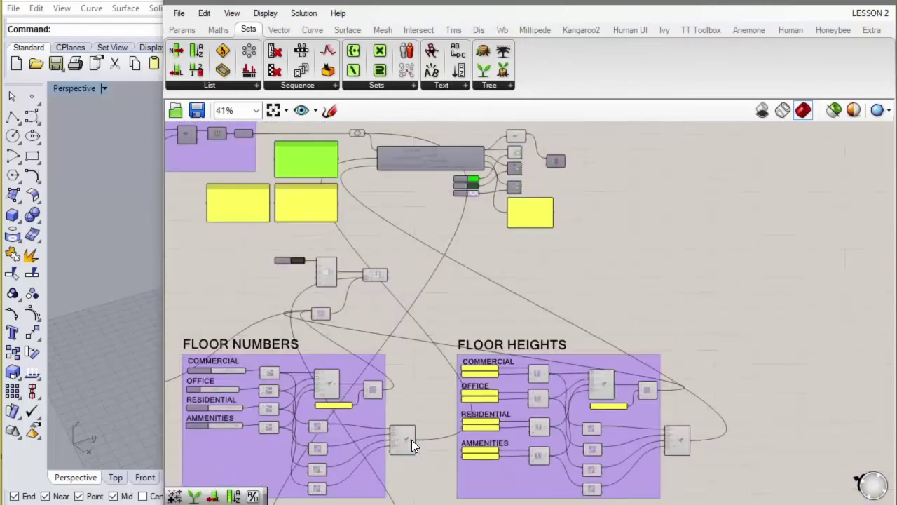
scroll(524, 140, up, 1)
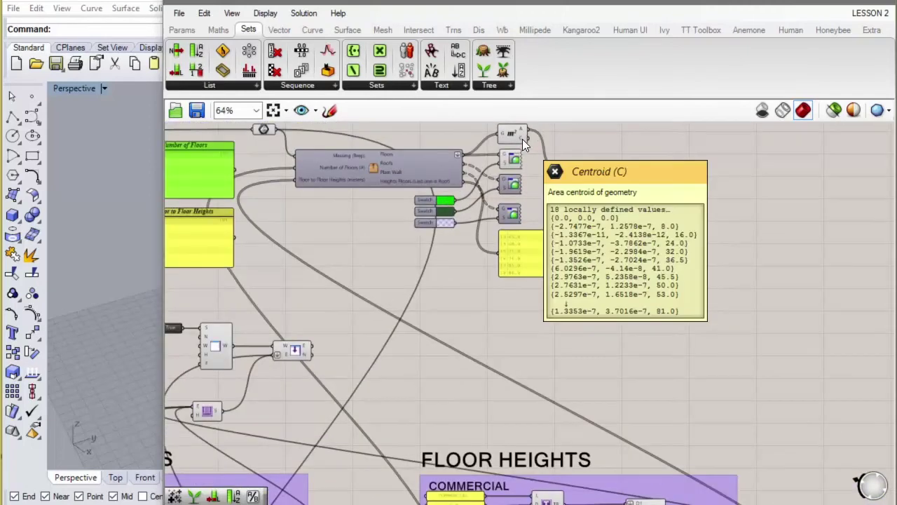
Step: Connect the Floor Numbers group's Merge output to Partition List's size input and place Partition List directly beside the Area component
right_drag(435, 365, 435, 324)
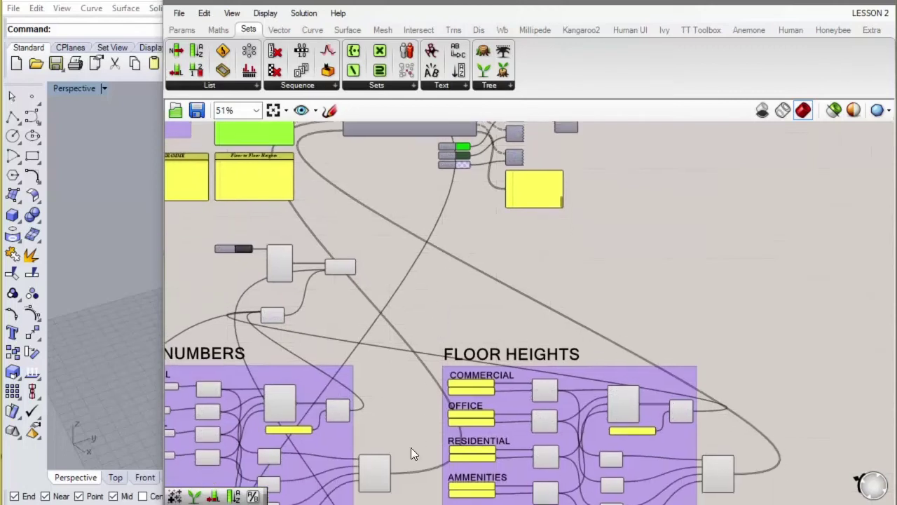
scroll(397, 480, down, 1)
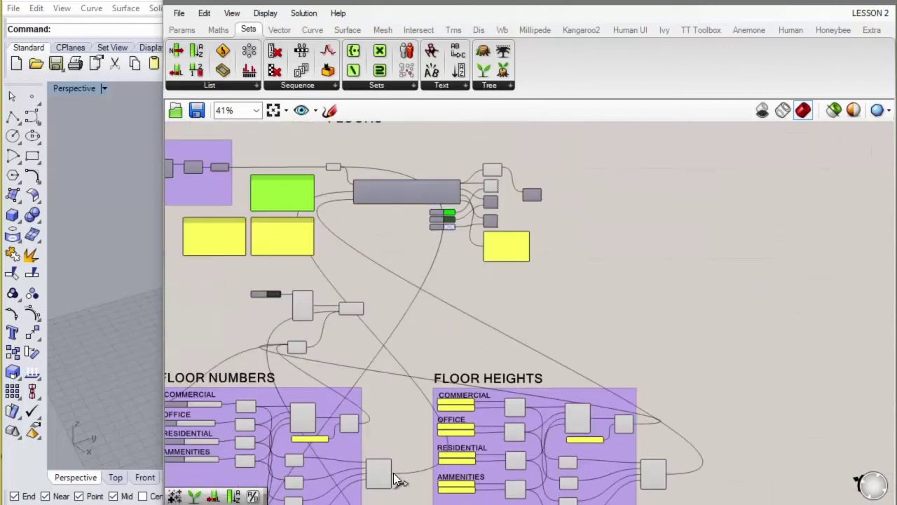
drag(394, 479, 521, 200)
scroll(521, 201, up, 5)
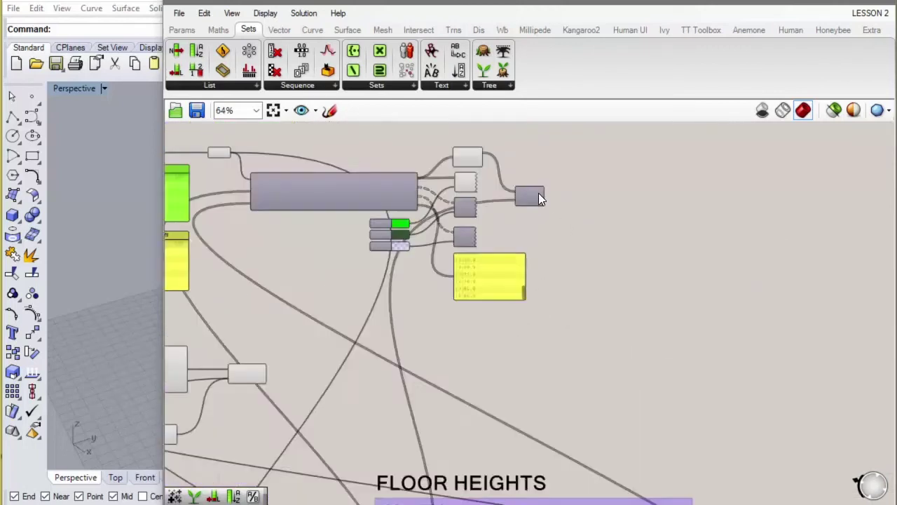
mouse_move(540, 201)
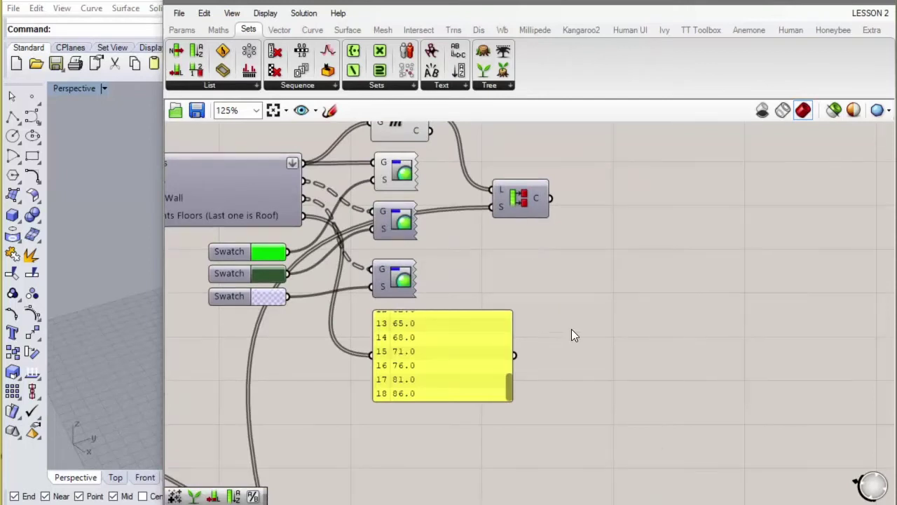
scroll(574, 331, down, 2)
drag(550, 248, 532, 199)
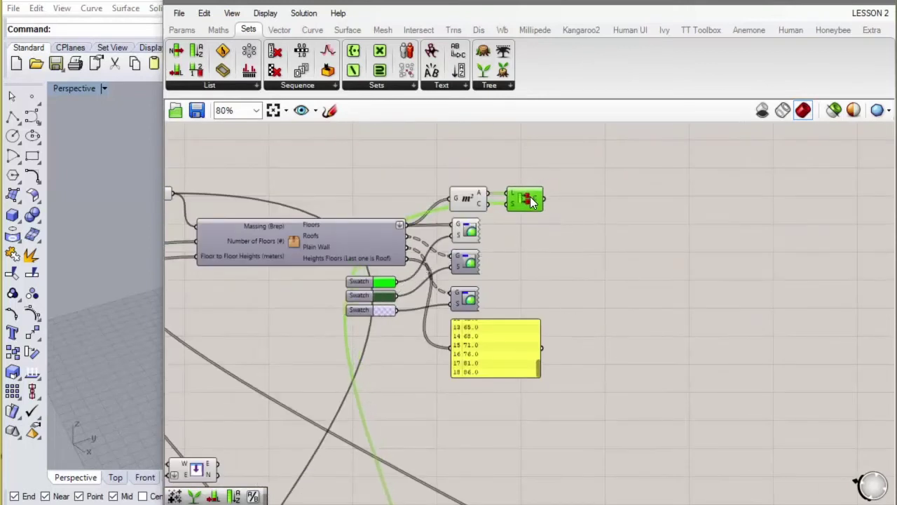
Step: Add a Mass Addition component beside Partition List and feed the partitioned areas into its input
click(219, 30)
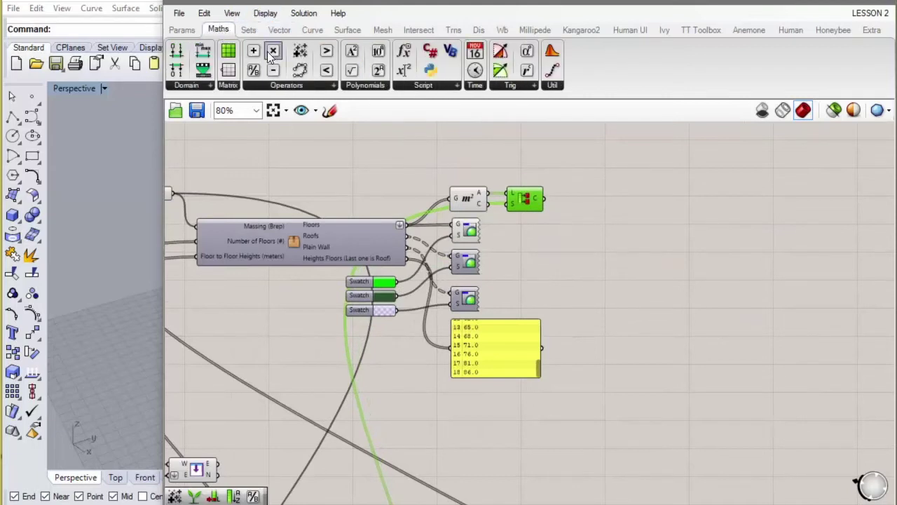
drag(300, 51, 584, 203)
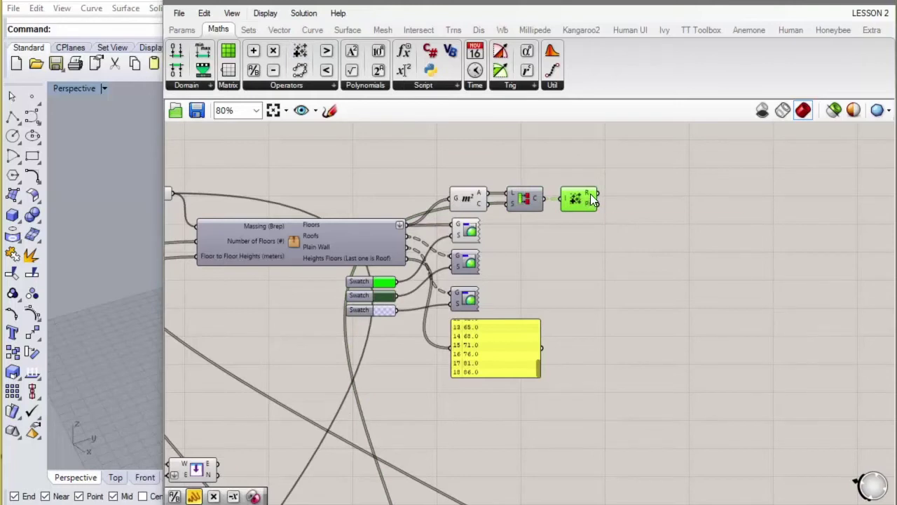
mouse_move(593, 199)
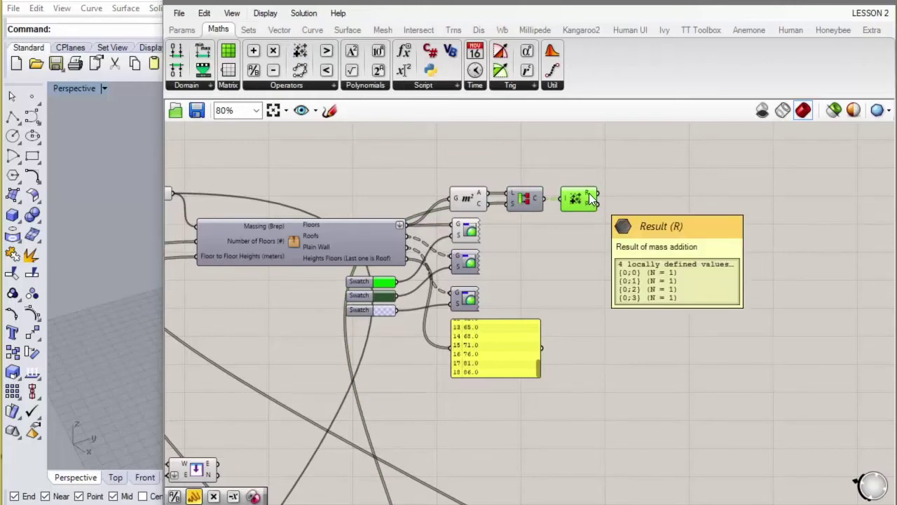
Step: Add an Integer parameter beside Mass Addition and connect Mass Addition's Result output to it
right_drag(610, 298, 767, 274)
right_drag(327, 274, 502, 281)
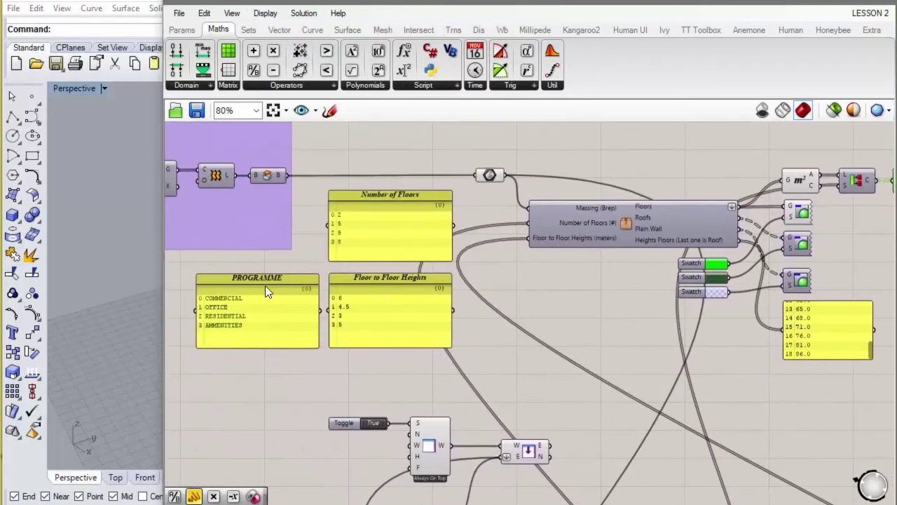
right_drag(580, 382, 350, 394)
scroll(610, 227, up, 3)
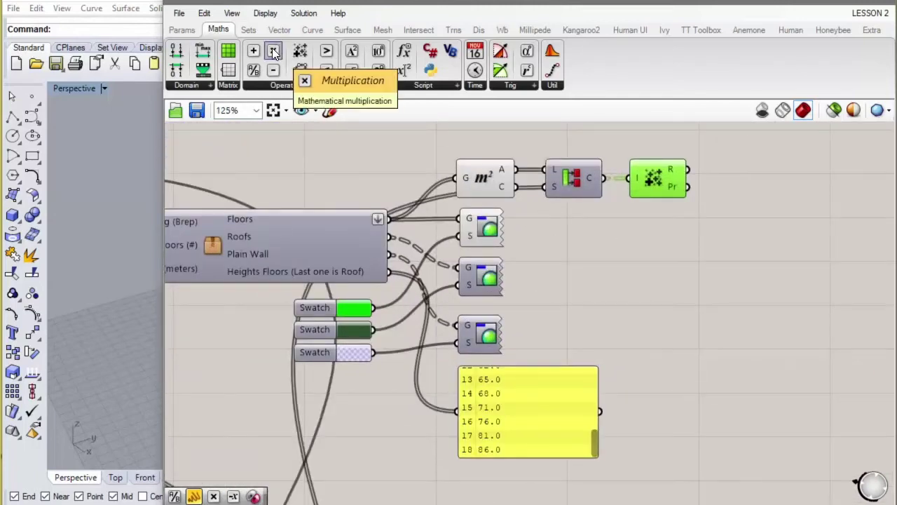
click(188, 29)
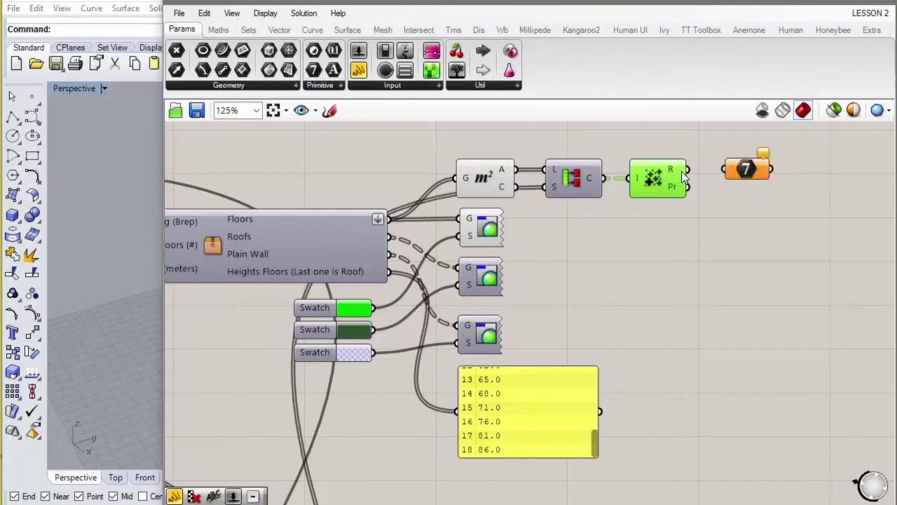
drag(687, 170, 725, 171)
drag(757, 173, 743, 175)
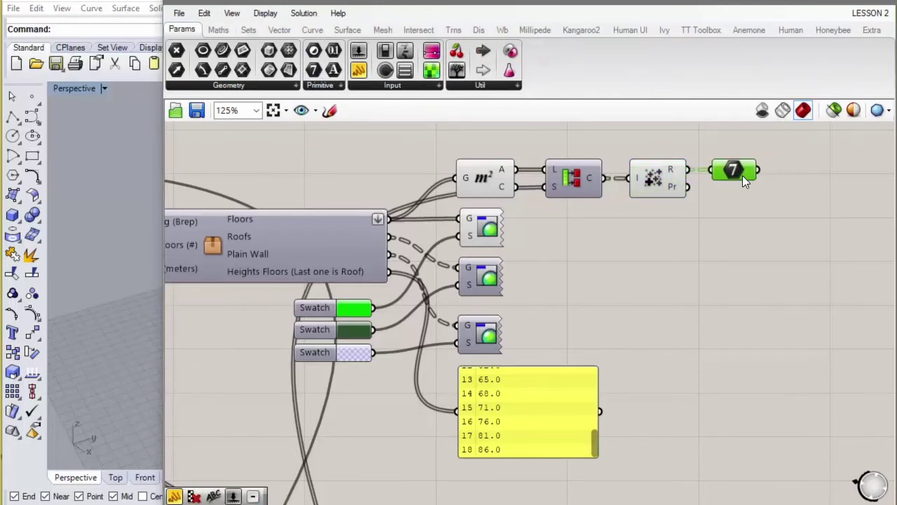
mouse_move(748, 170)
Step: Add a Human UI Create Chart component and place it on the empty canvas beyond the Integer parameter
click(629, 30)
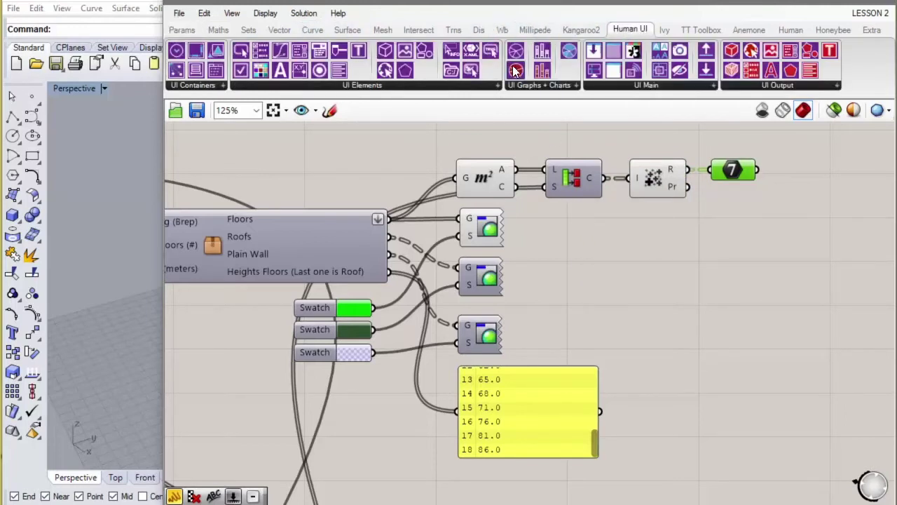
drag(515, 70, 737, 257)
right_drag(783, 253, 655, 244)
scroll(581, 241, down, 1)
drag(600, 244, 666, 244)
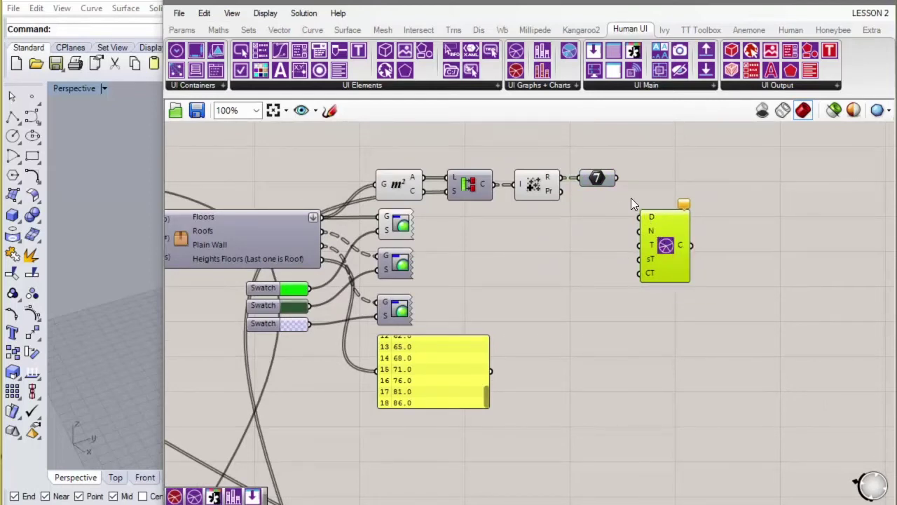
Step: Flatten the Integer parameter and connect it to the Create Chart component's data input
right_click(609, 178)
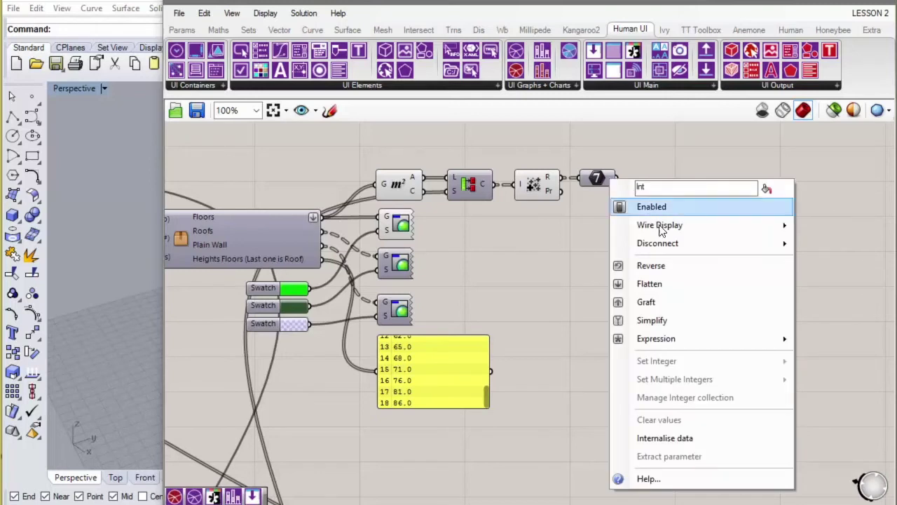
click(651, 284)
drag(618, 179, 644, 218)
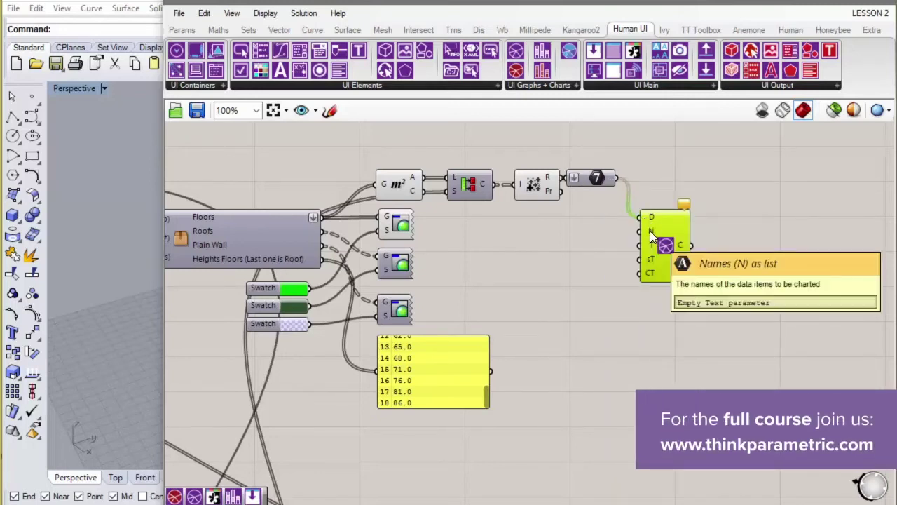
Step: Move Create Chart beside the Floor to Floor Heights panel and connect the PROGRAMME panel to its Names input
scroll(712, 242, down, 3)
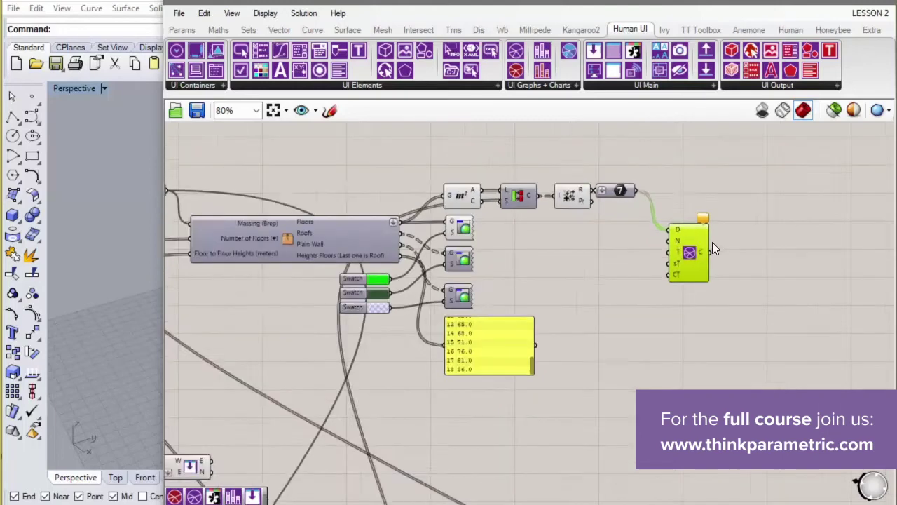
right_drag(445, 330, 543, 292)
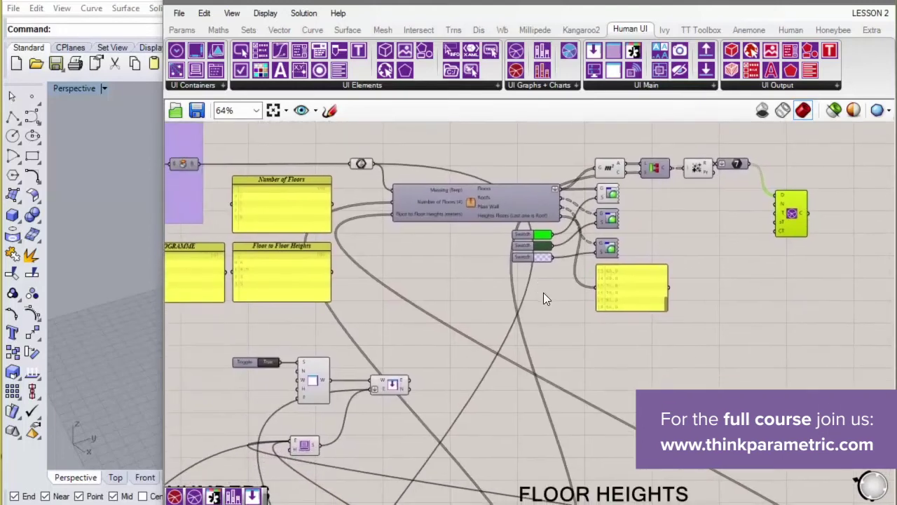
scroll(440, 244, down, 3)
scroll(231, 266, up, 5)
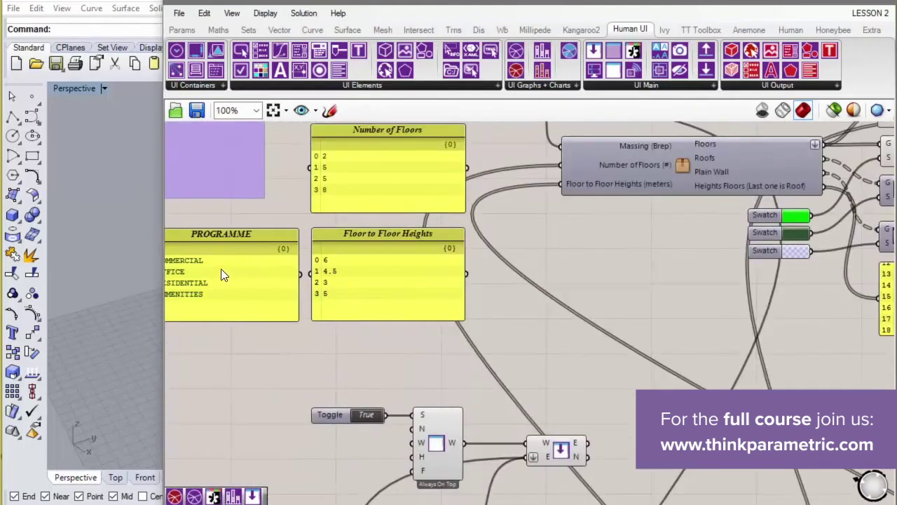
right_drag(225, 275, 333, 290)
scroll(284, 290, up, 2)
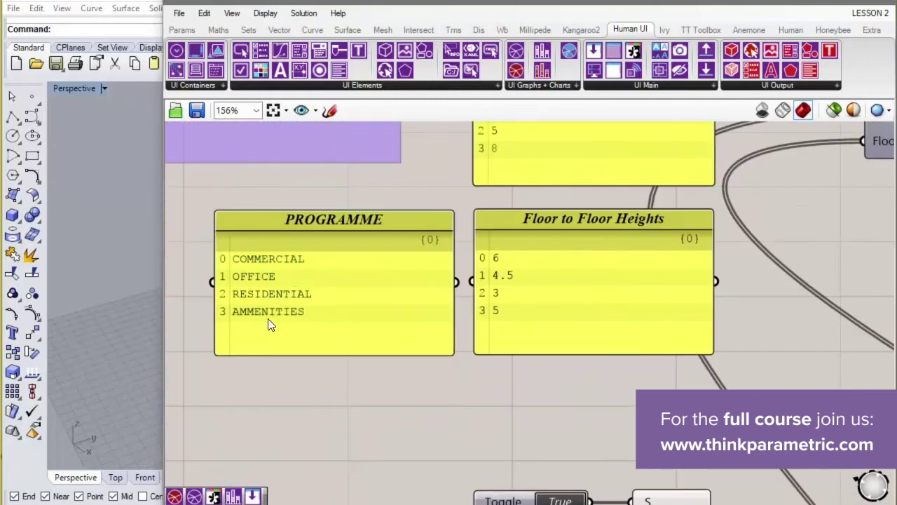
scroll(242, 317, down, 4)
scroll(559, 276, down, 1)
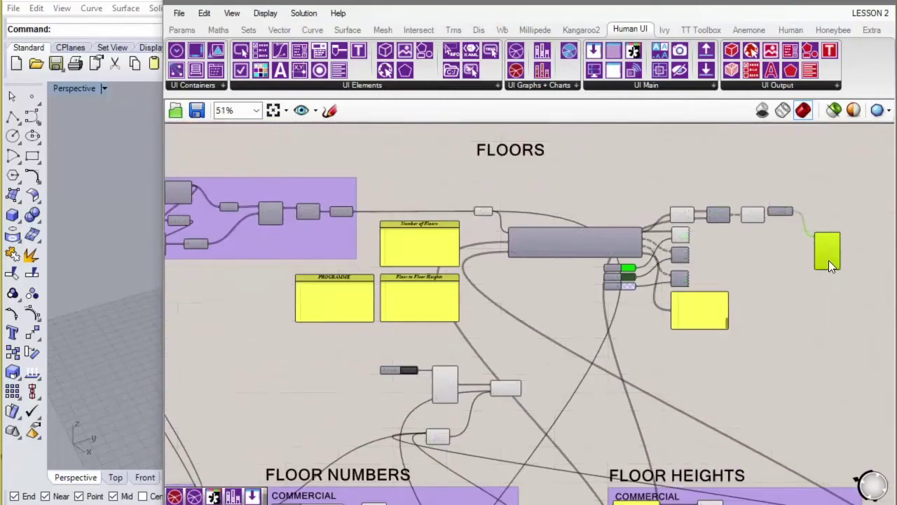
drag(828, 260, 524, 316)
scroll(388, 291, up, 4)
scroll(386, 293, down, 1)
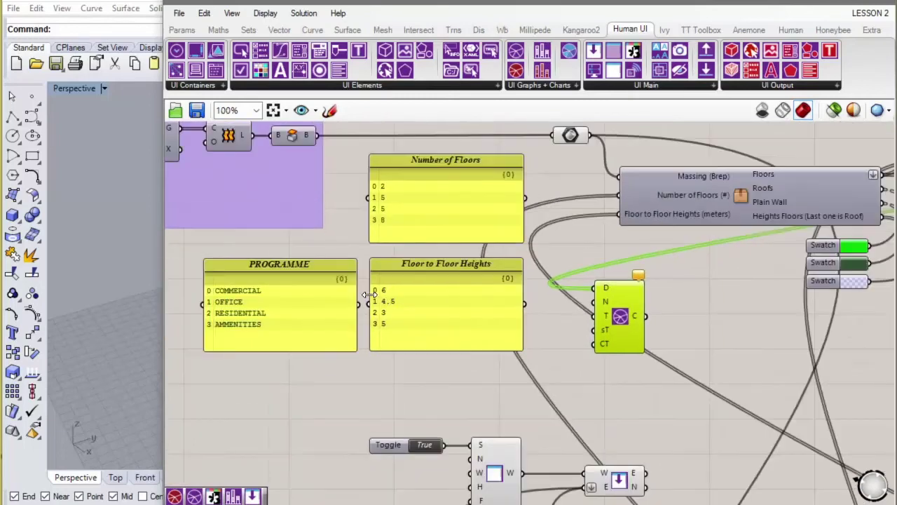
drag(359, 304, 599, 303)
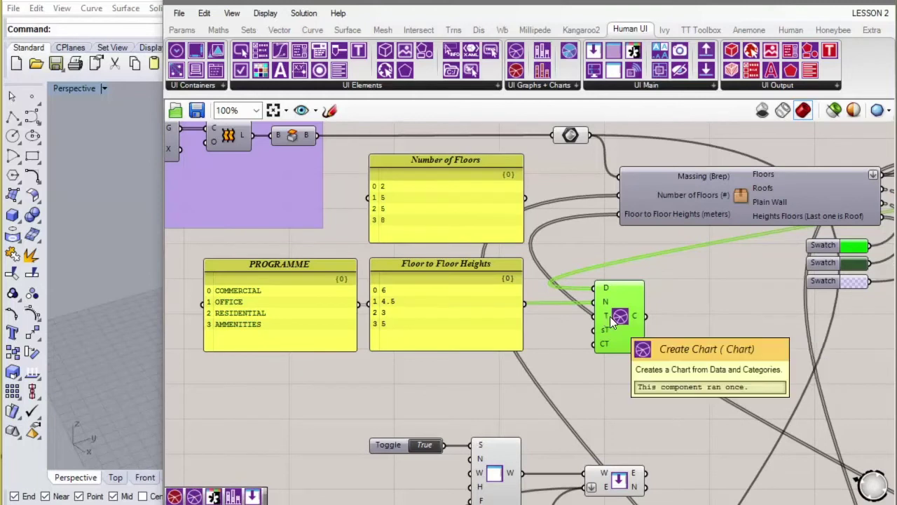
drag(610, 316, 615, 319)
Step: Add an empty panel and place it just below the Create Chart component, clear of the Floor to Floor Heights panel
click(182, 30)
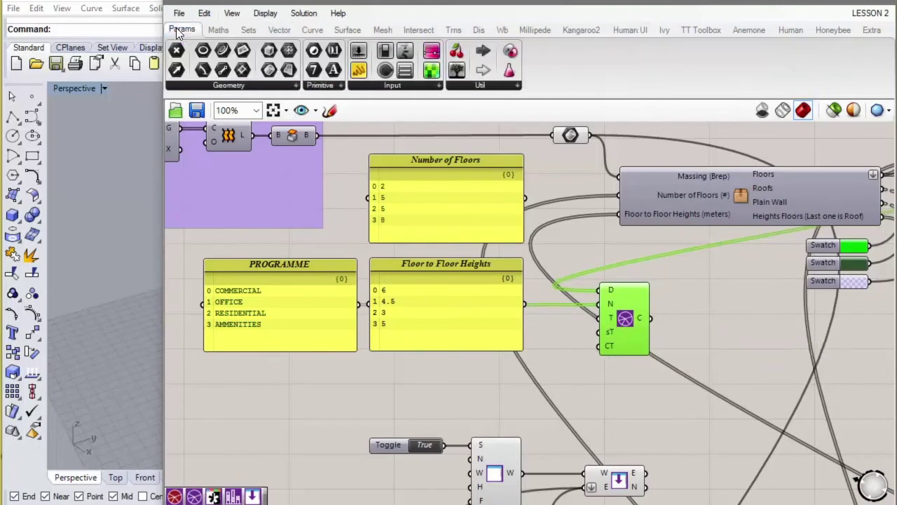
drag(359, 75, 473, 345)
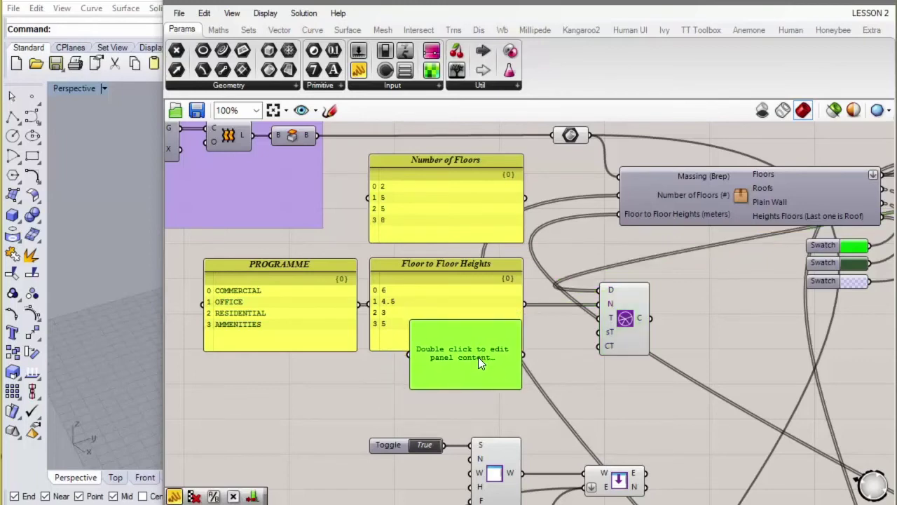
scroll(579, 375, down, 3)
scroll(505, 309, down, 2)
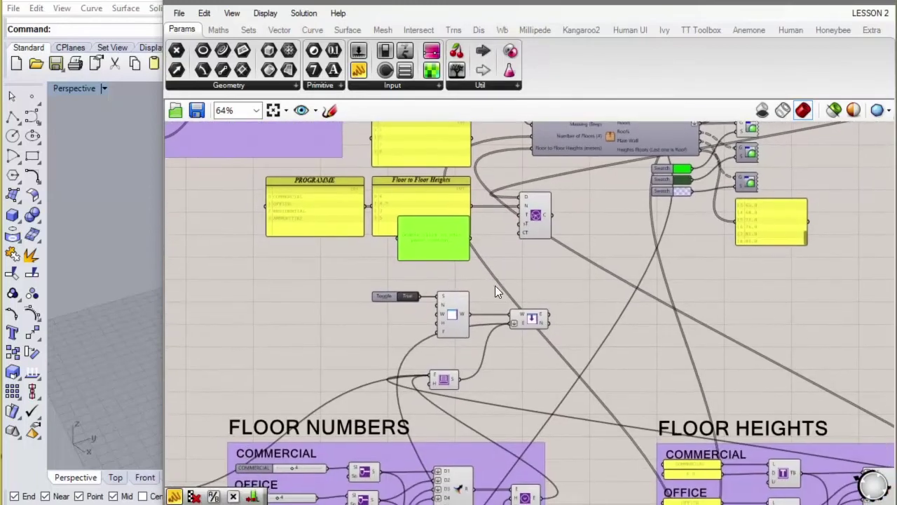
drag(439, 249, 566, 273)
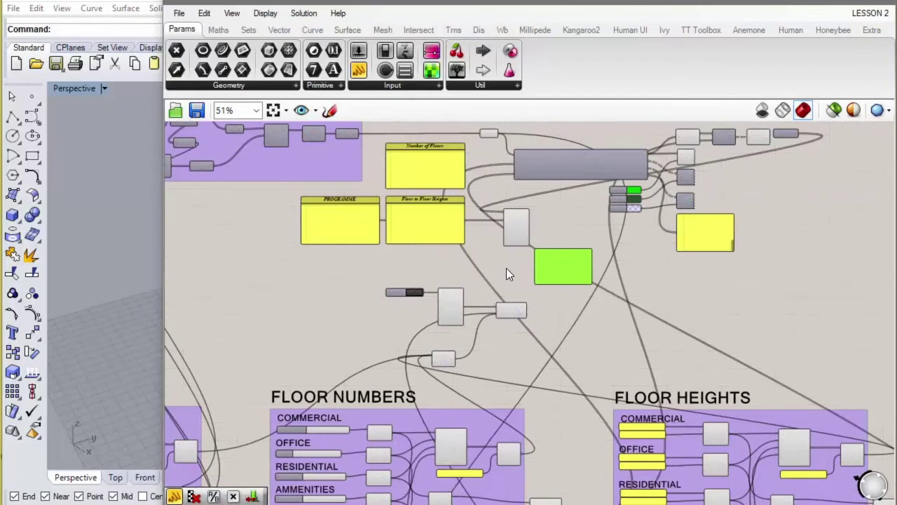
Step: Add the Create Chart output as an additional input to the elements of the control window's Add Elements component
scroll(508, 268, up, 3)
drag(541, 206, 493, 339)
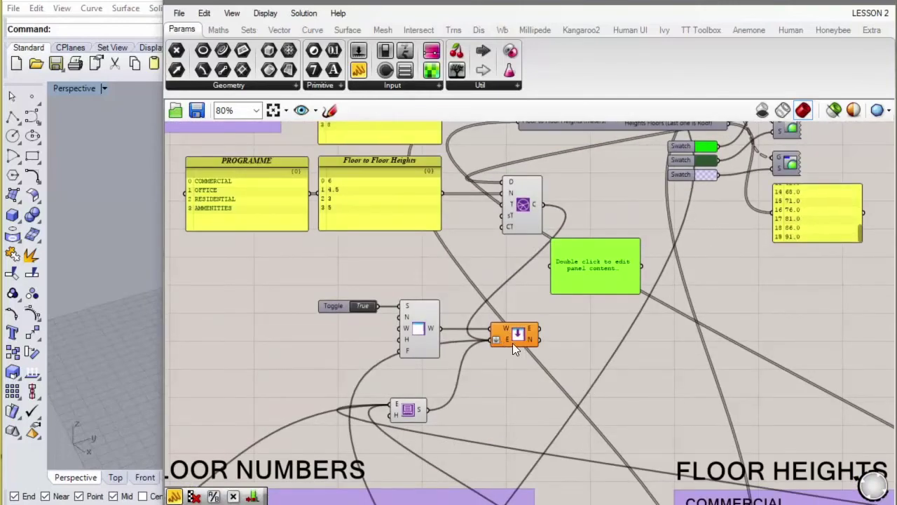
scroll(536, 336, up, 4)
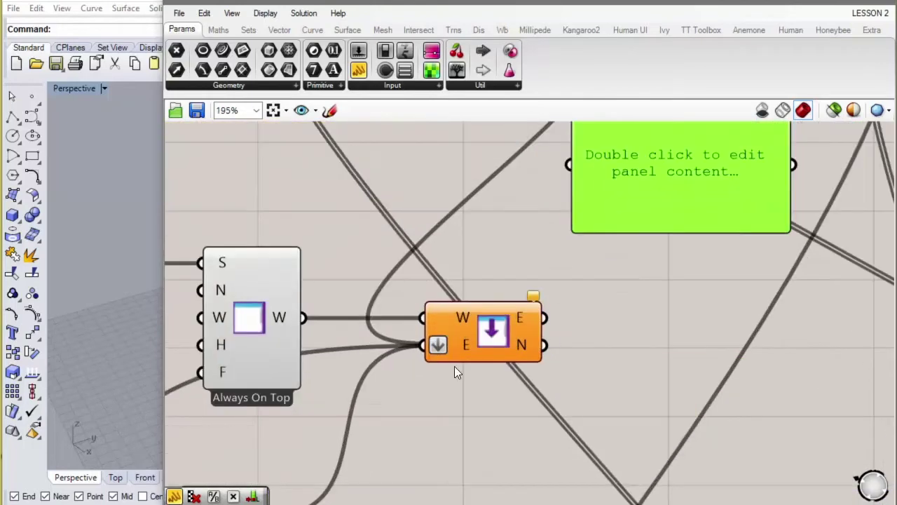
scroll(540, 339, down, 1)
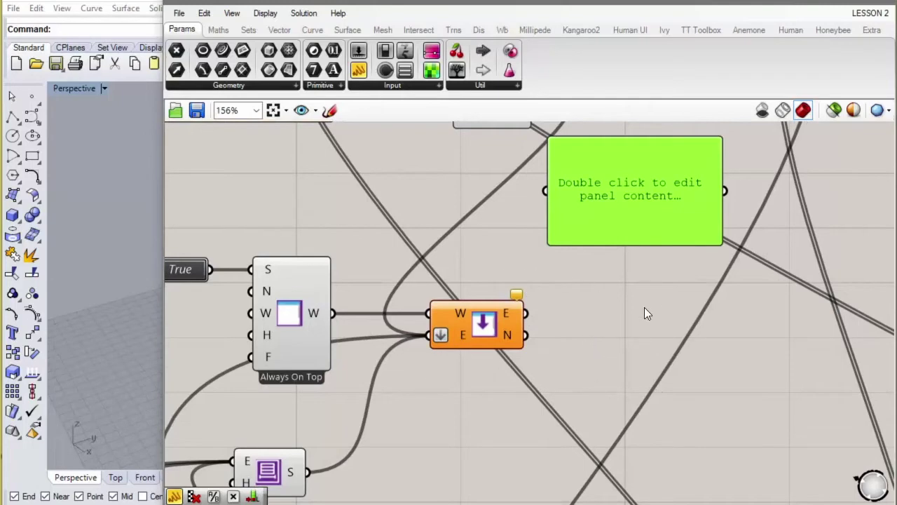
scroll(441, 330, down, 2)
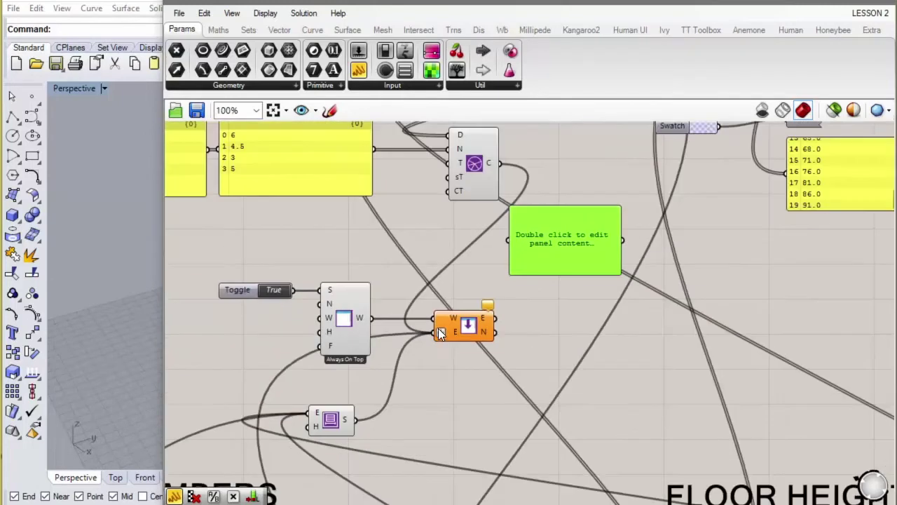
Step: Relaunch the control window with its Boolean toggle, enlarge it and bring the programme pie chart into view
double_click(273, 291)
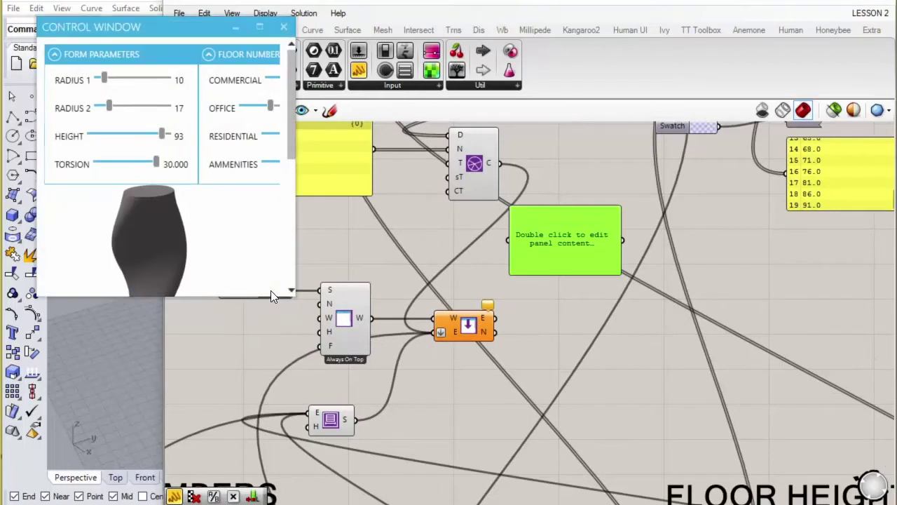
drag(293, 295, 382, 425)
drag(377, 172, 376, 288)
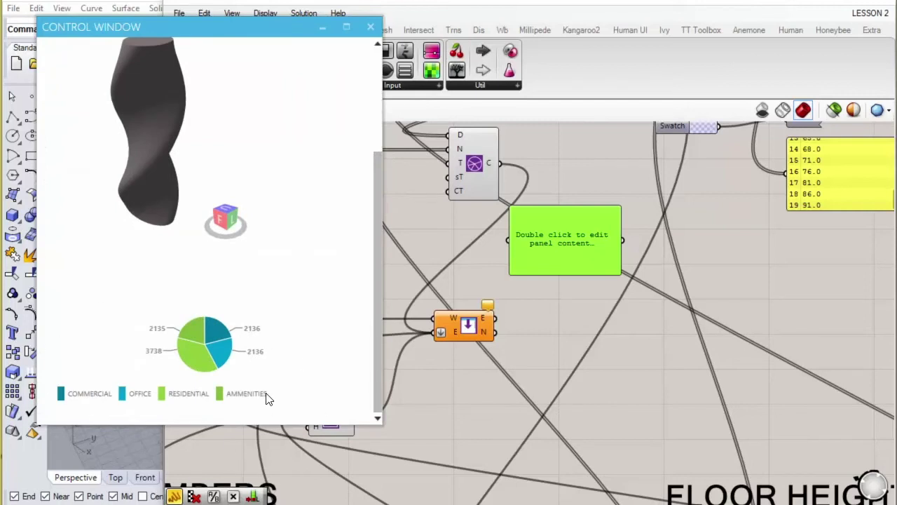
Step: Move the control window clear of the Create Chart component and the empty panel on the canvas
drag(212, 26, 585, 102)
scroll(189, 323, down, 4)
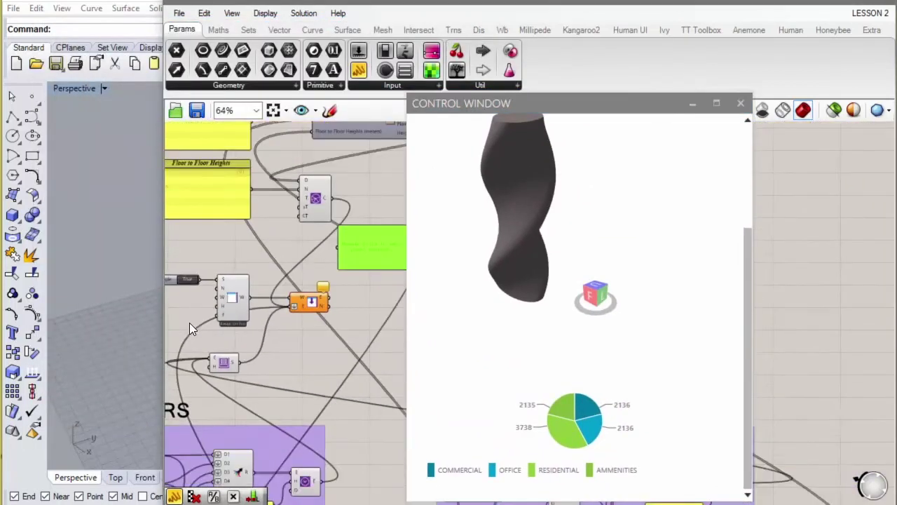
scroll(189, 323, down, 2)
scroll(328, 277, up, 4)
right_drag(293, 326, 330, 328)
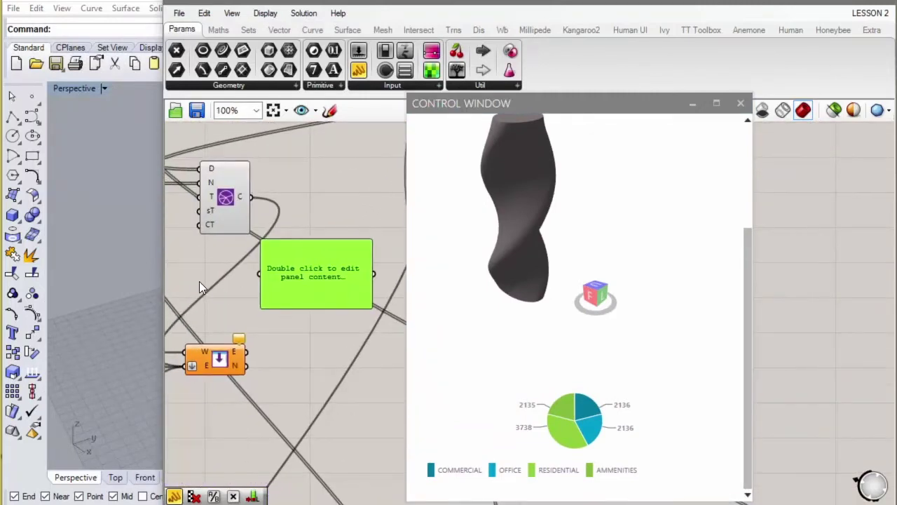
Step: Widen the Grasshopper window, enter FLOOR AREA in the empty panel, and connect that panel to the Create Chart title input
drag(163, 281, 64, 281)
right_drag(190, 356, 341, 370)
scroll(335, 363, down, 1)
scroll(247, 245, up, 2)
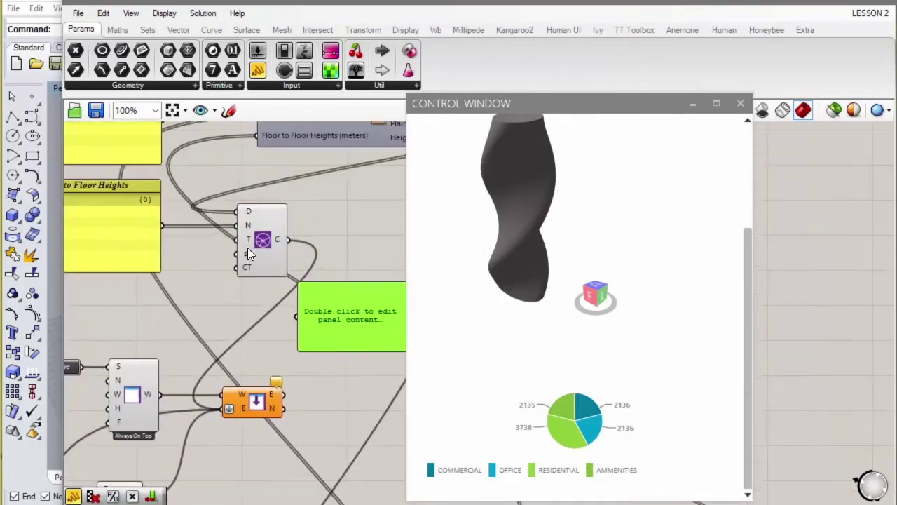
scroll(245, 239, down, 2)
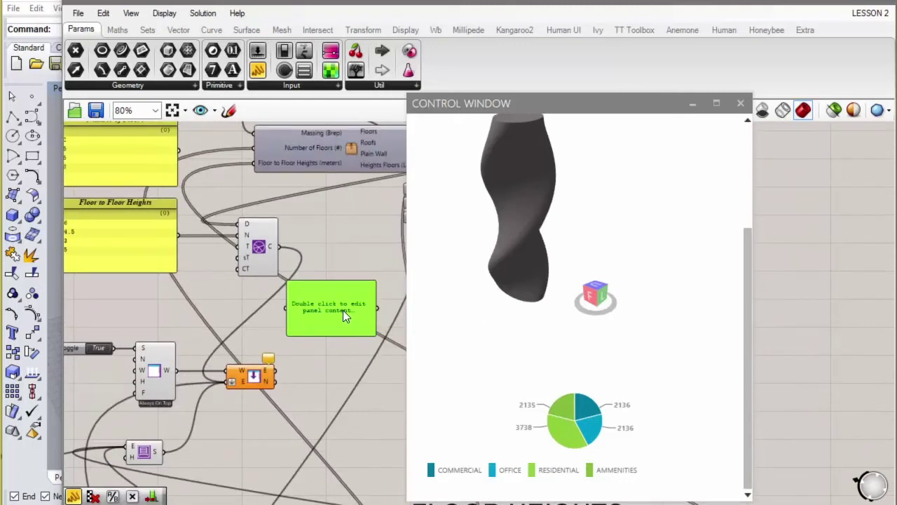
double_click(342, 310)
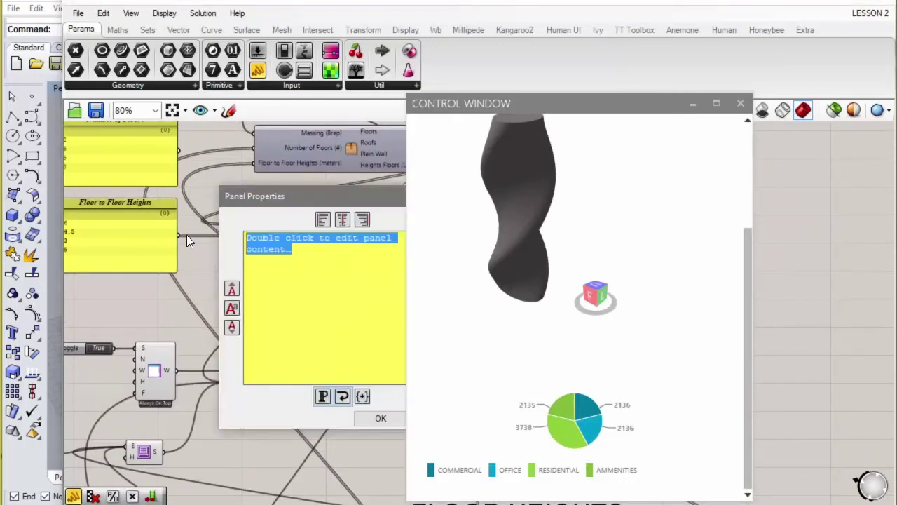
text(FLOOR )
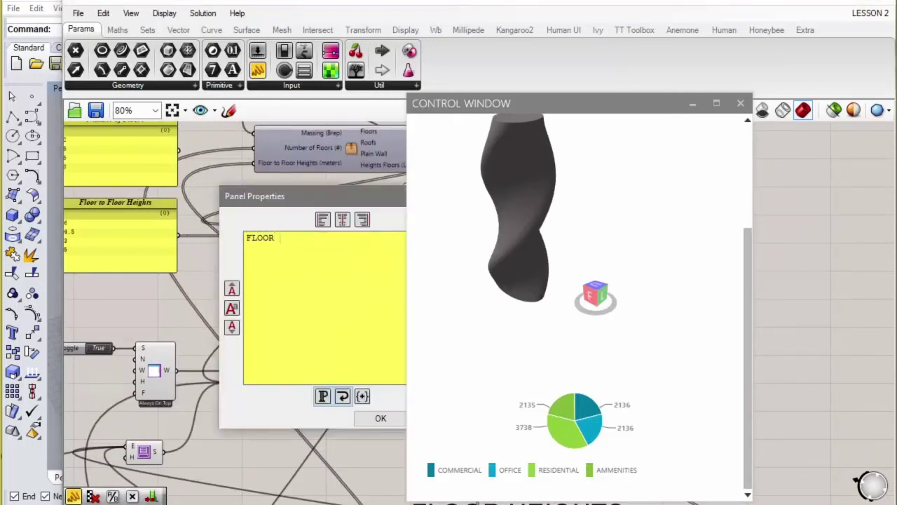
text(AREA)
click(379, 418)
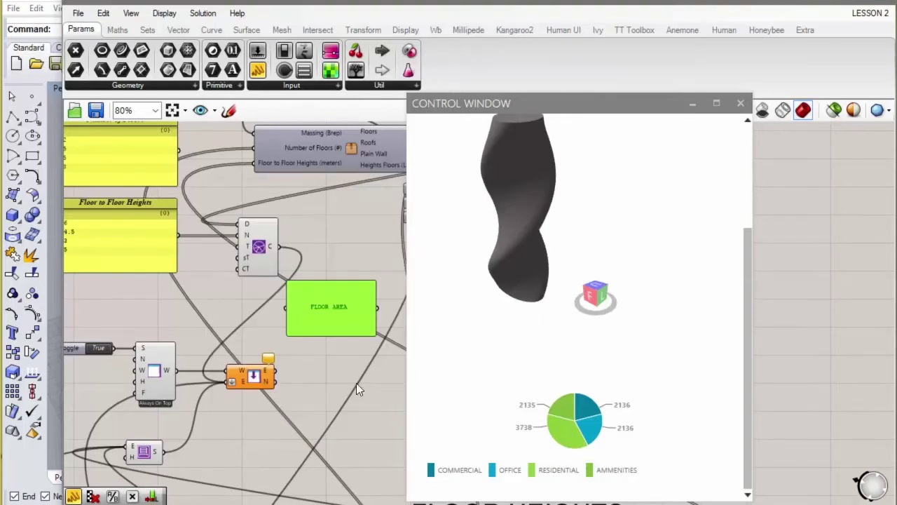
drag(333, 318, 237, 247)
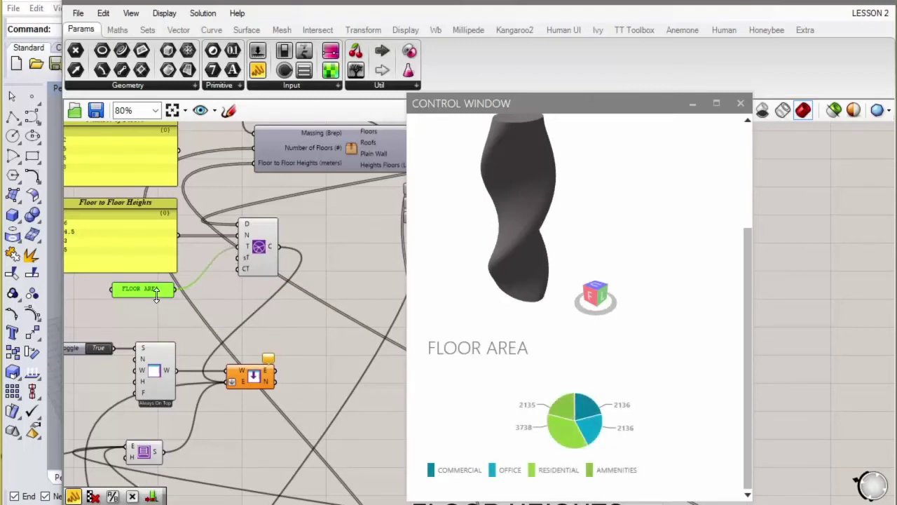
Step: Duplicate the FLOOR AREA panel directly below it, change the copy's text to m2 and connect it to the chart's subtitle input
mouse_move(155, 289)
mouse_down()
mouse_move(165, 287)
mouse_move(160, 300)
mouse_up()
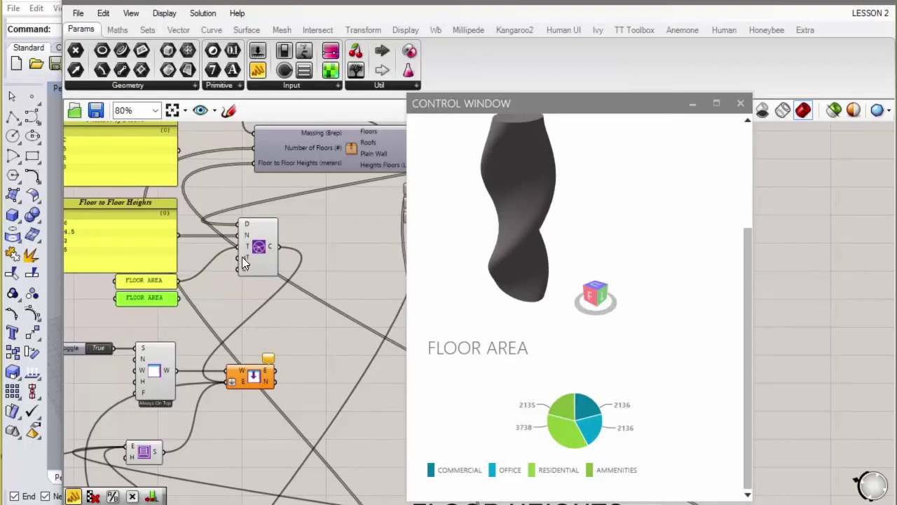
double_click(166, 298)
text(m2)
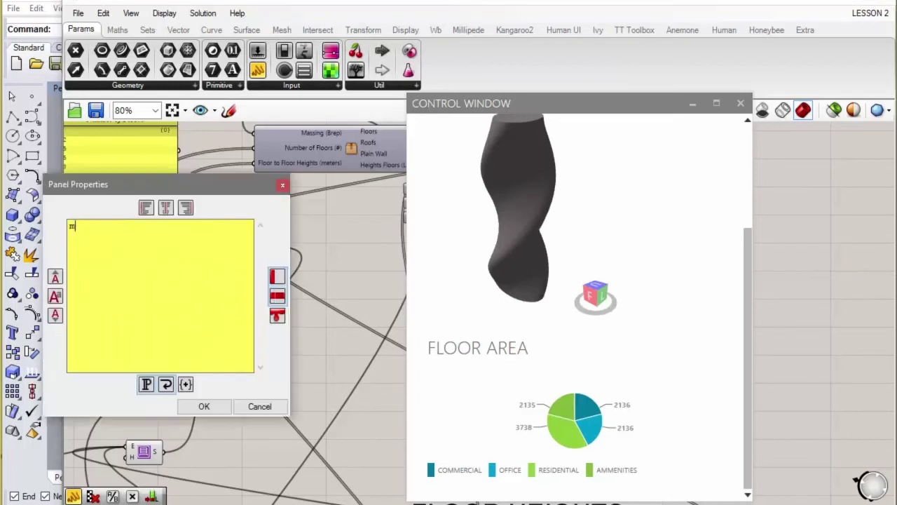
click(204, 406)
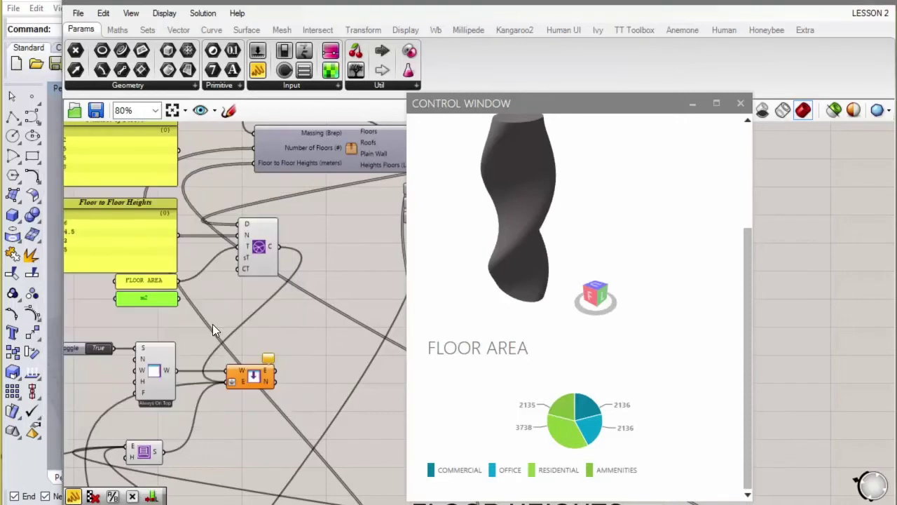
drag(180, 299, 239, 268)
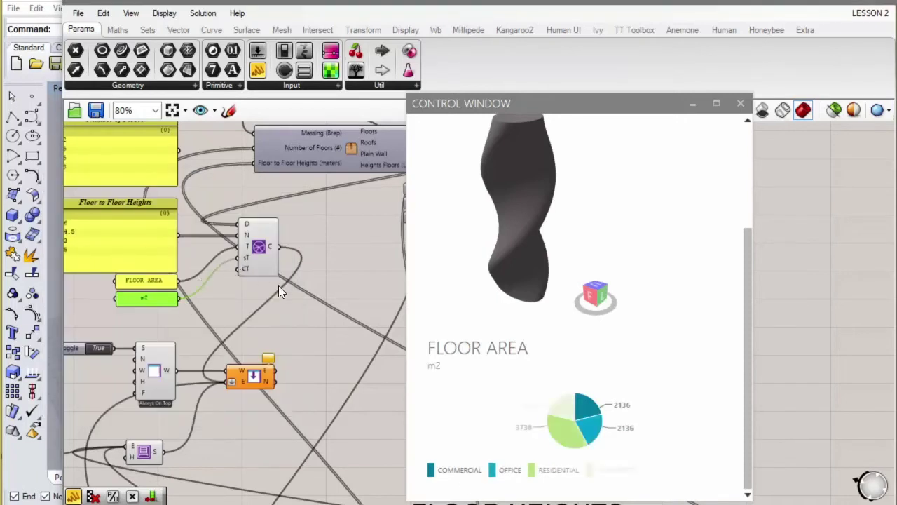
Step: Try the Horizontal Bar Chart type on the Create Chart component and settle on Doughnut Chart
right_click(247, 272)
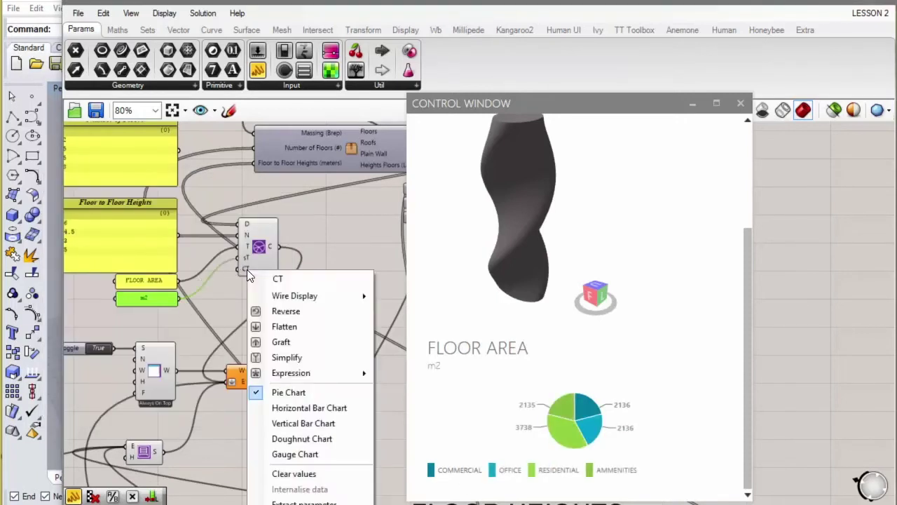
click(337, 409)
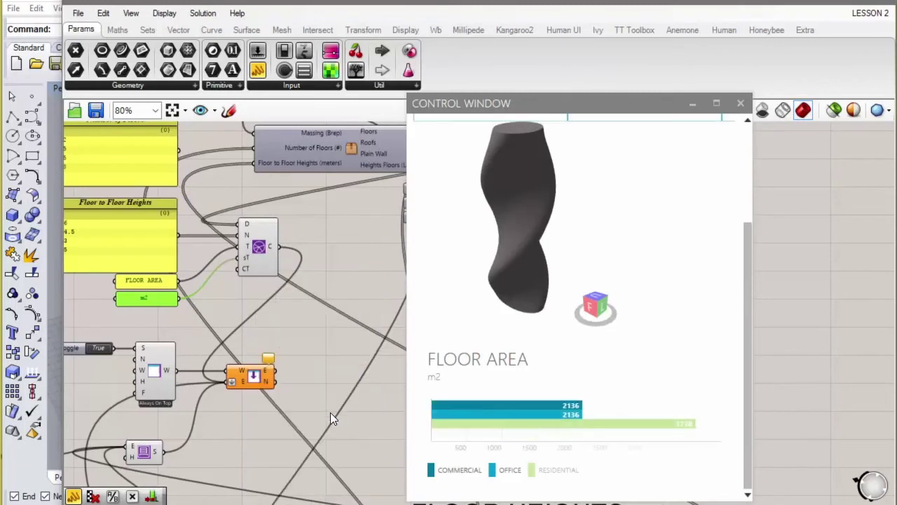
right_click(245, 269)
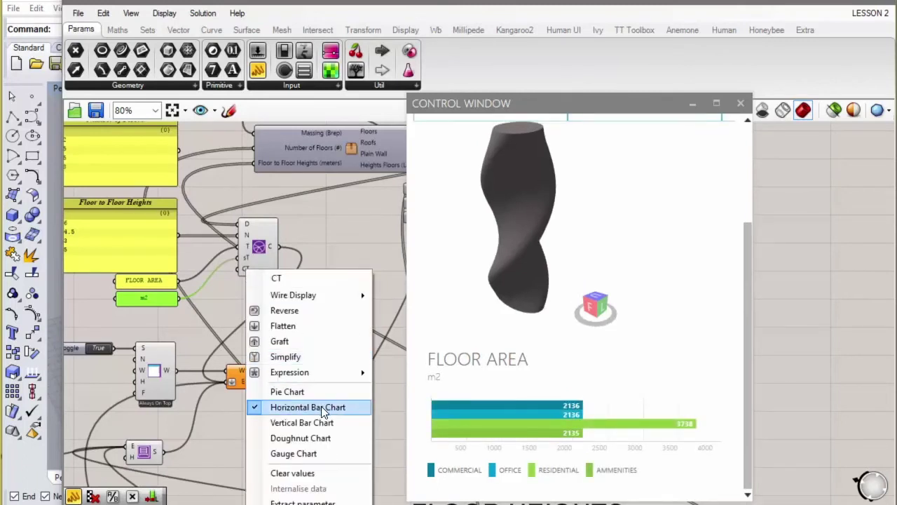
click(327, 437)
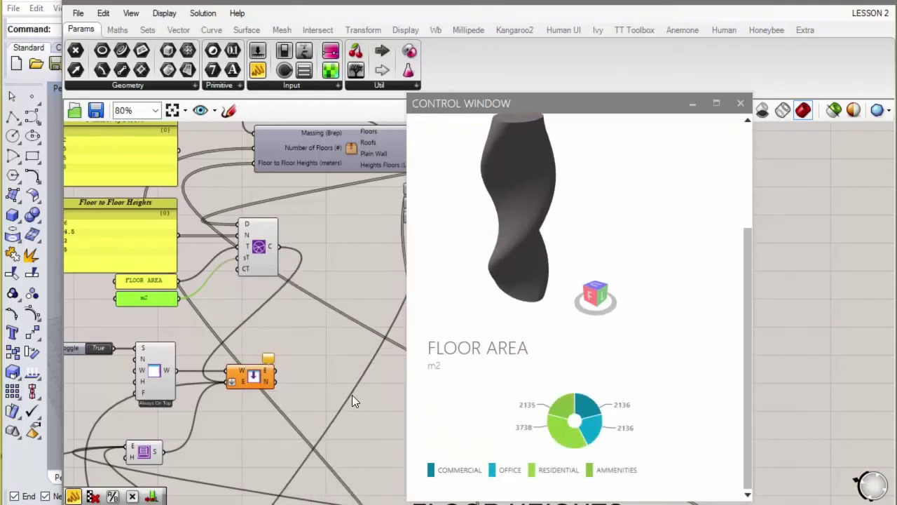
Step: Widen the control window to examine its parameter controls, tower preview and floor area chart together, and close it
scroll(352, 387, down, 1)
scroll(352, 385, down, 1)
drag(753, 216, 790, 215)
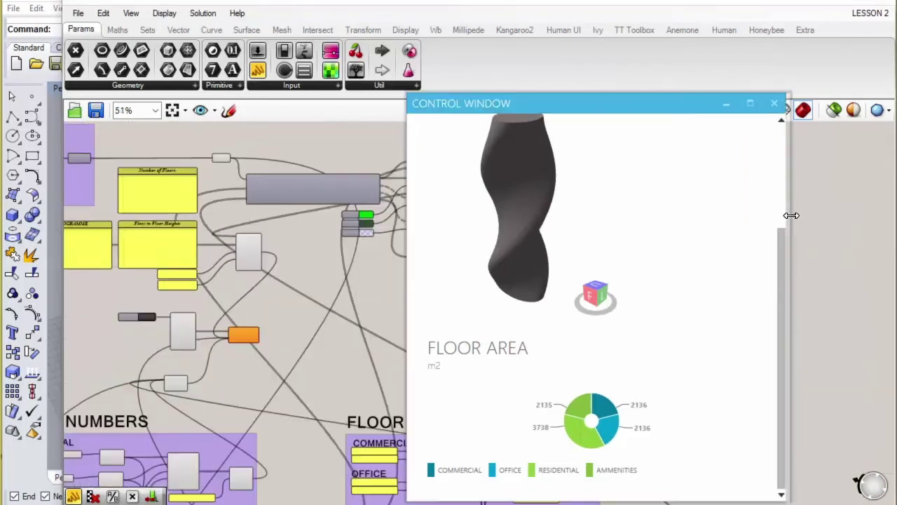
drag(604, 99, 625, 104)
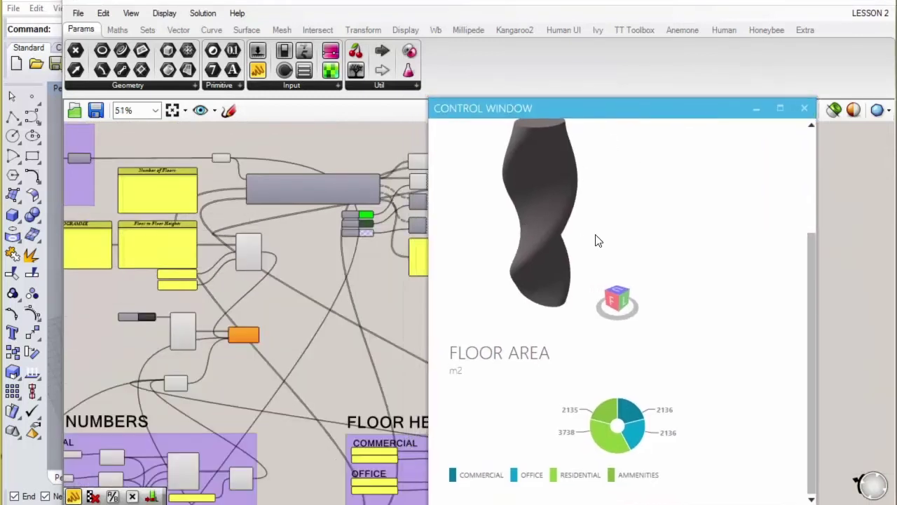
drag(818, 274, 830, 320)
drag(429, 160, 276, 160)
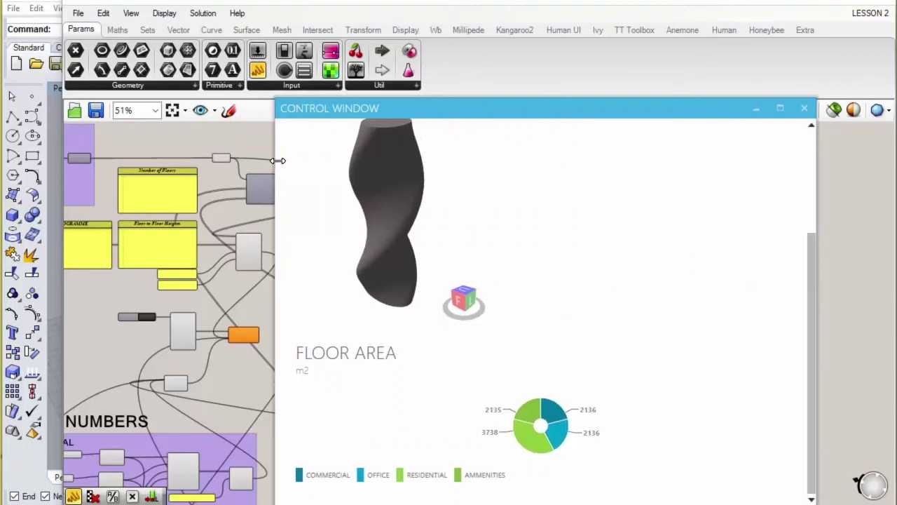
drag(814, 284, 825, 141)
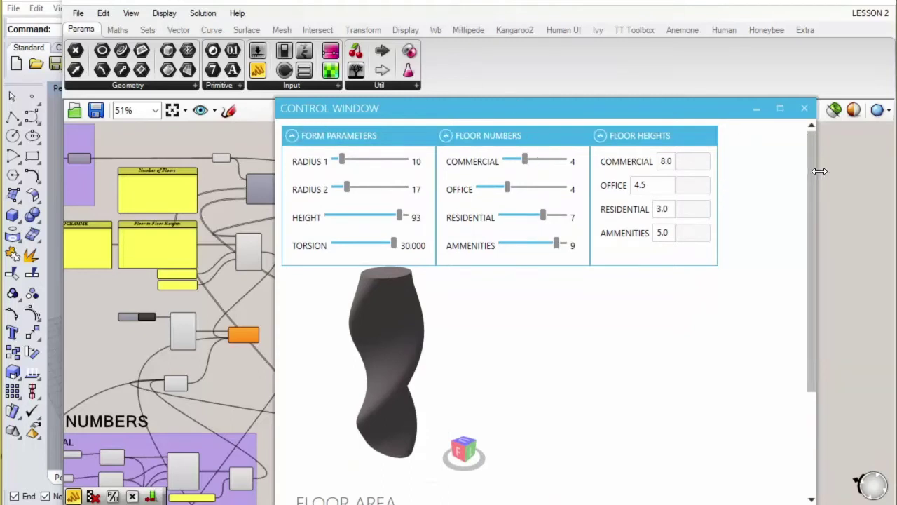
drag(811, 192, 808, 302)
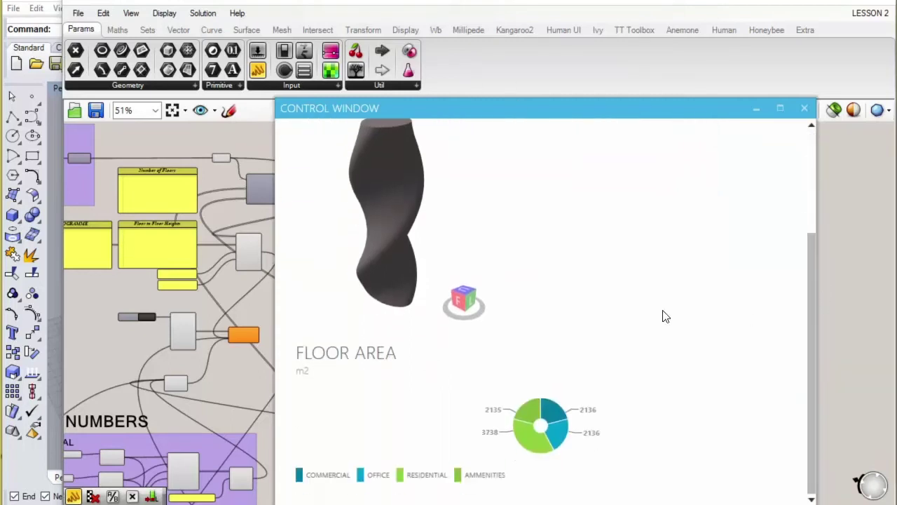
drag(522, 108, 538, 71)
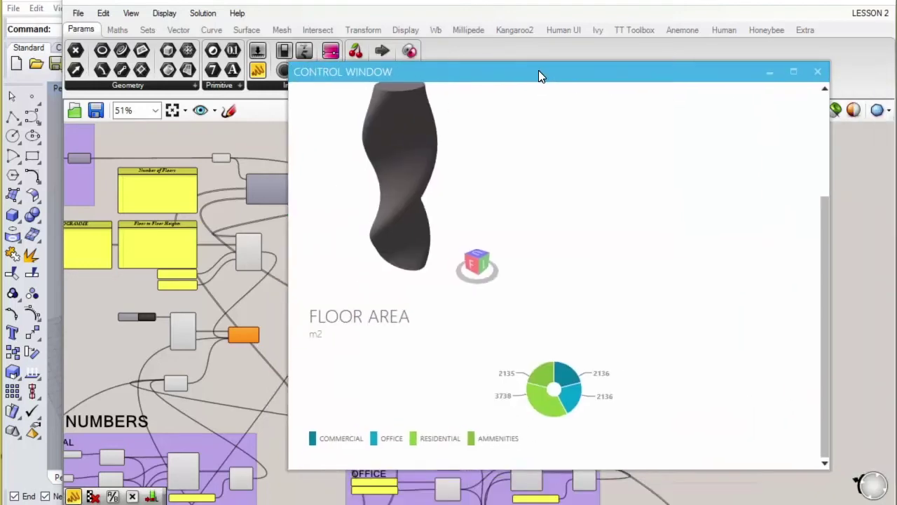
click(818, 72)
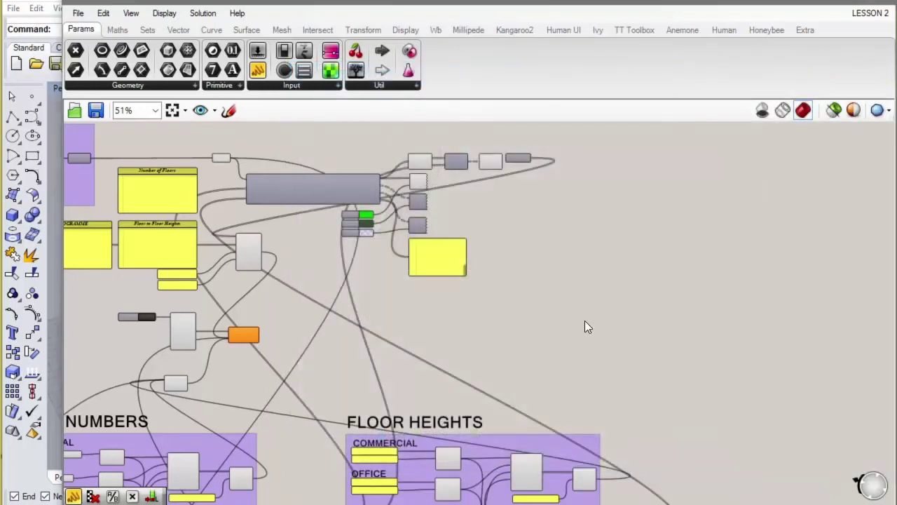
Step: Duplicate the stack component that gathers the parameter groups and place the copy above the FLOOR HEIGHTS group
right_drag(584, 320, 711, 250)
scroll(288, 327, up, 2)
scroll(287, 327, up, 3)
scroll(344, 329, down, 5)
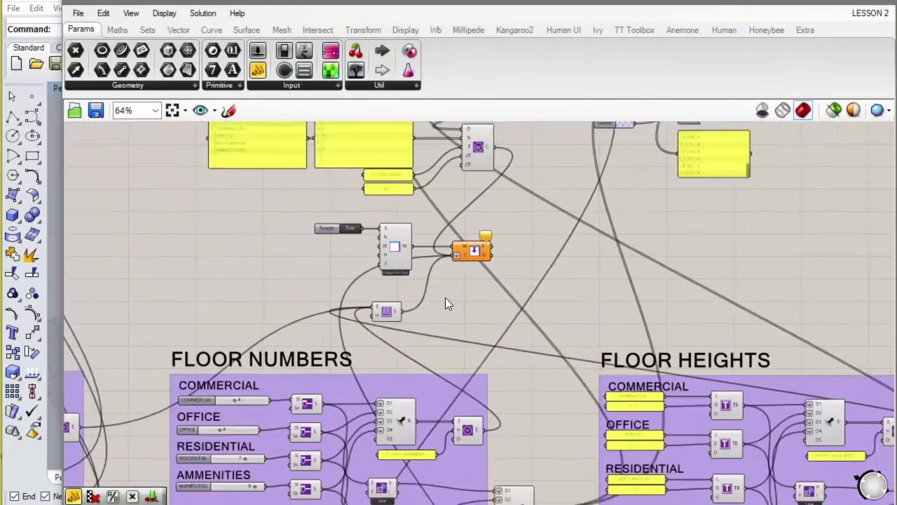
scroll(430, 262, up, 1)
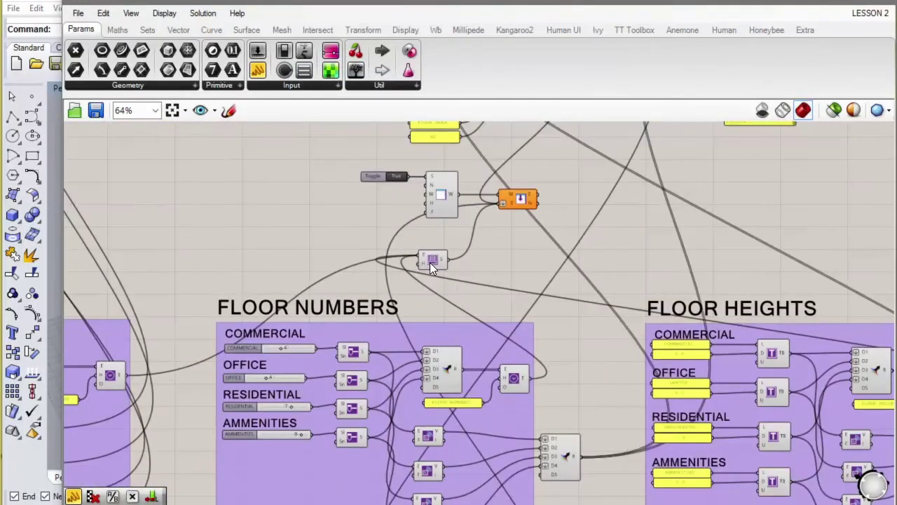
click(430, 262)
scroll(441, 262, down, 2)
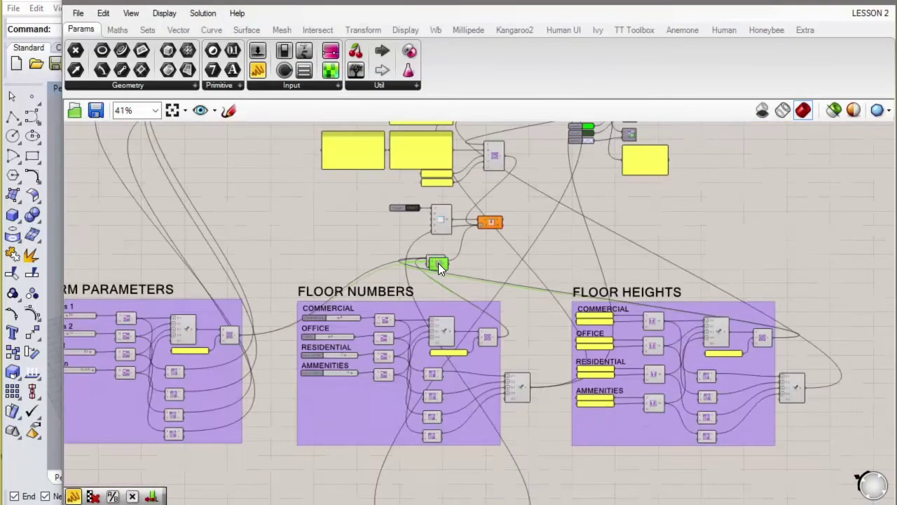
drag(439, 263, 590, 254)
Step: Replace the copied stack's element inputs with the 3D view component's output, and place the stack between Add Elements and the FLOOR HEIGHTS label
right_drag(607, 254, 591, 161)
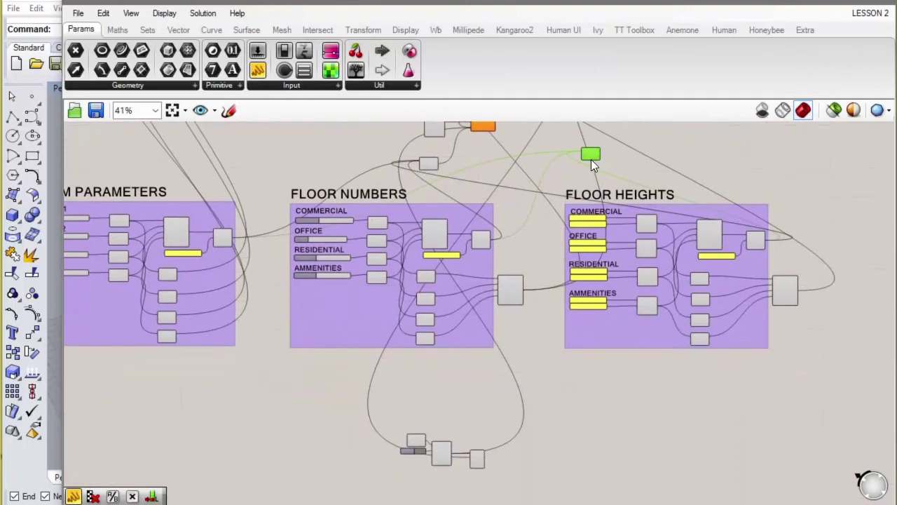
scroll(477, 460, up, 4)
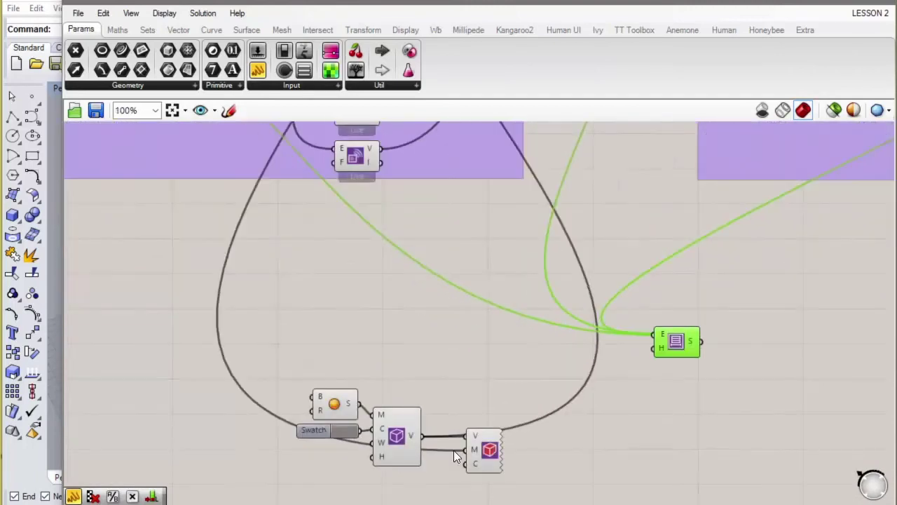
drag(421, 436, 652, 335)
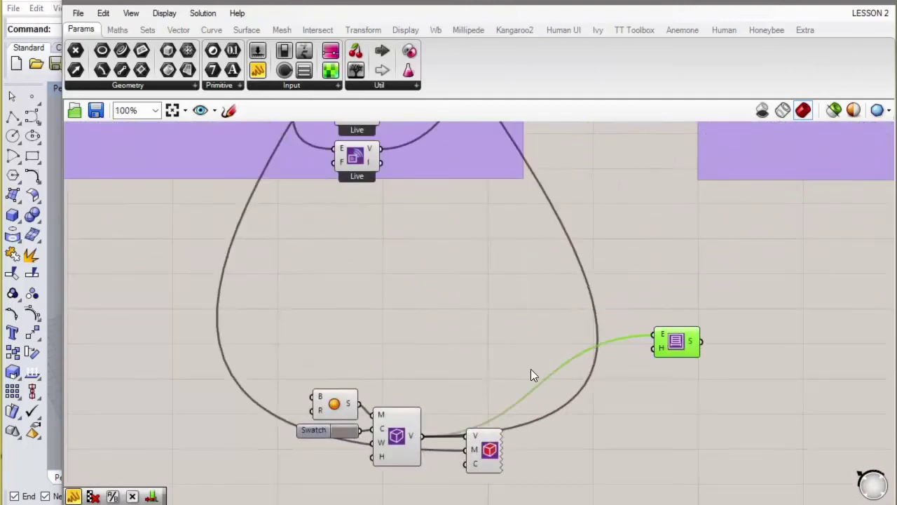
scroll(301, 435, down, 5)
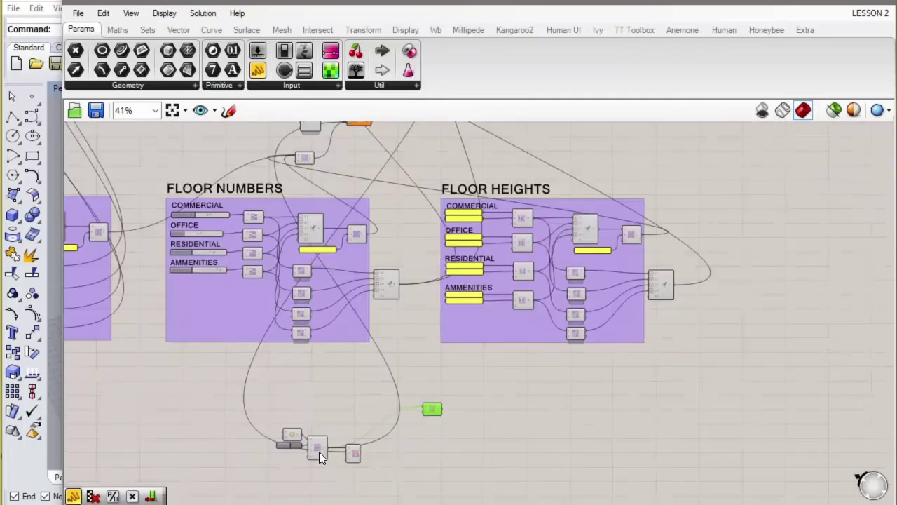
drag(427, 421, 441, 226)
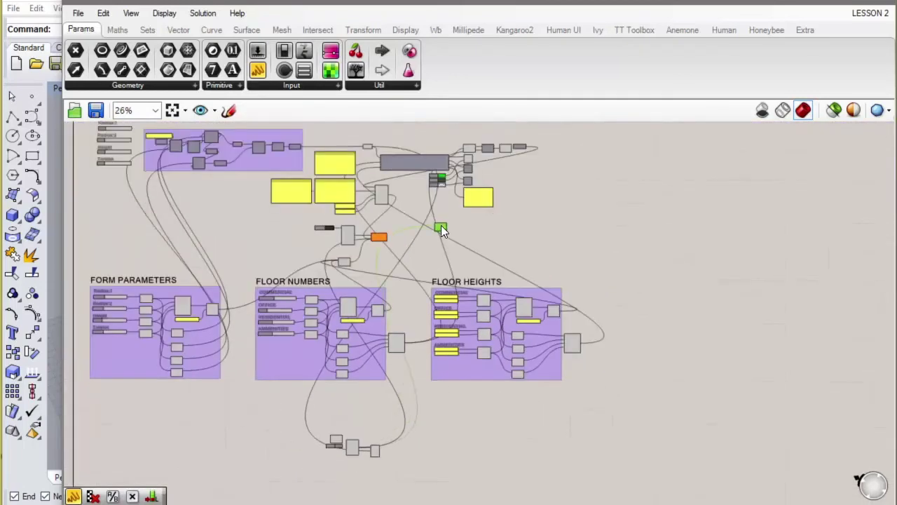
Step: Group the four 3D view components, including the sphere and colour swatch, below the FLOOR NUMBERS group
scroll(395, 439, up, 4)
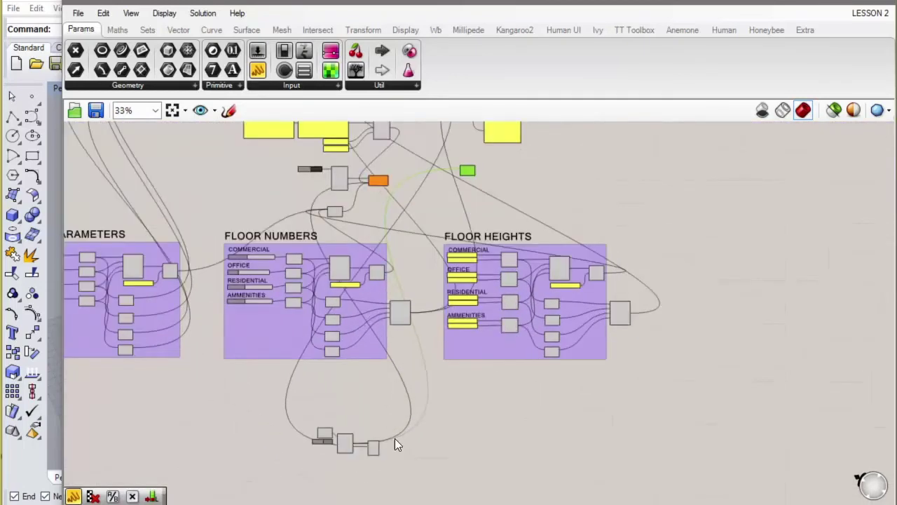
scroll(350, 438, up, 2)
drag(411, 395, 259, 483)
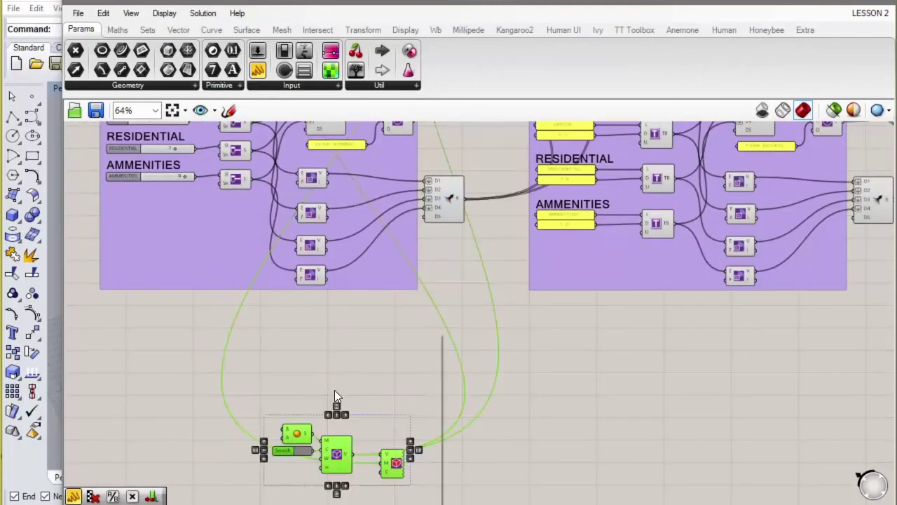
right_click(334, 390)
click(411, 477)
scroll(490, 315, down, 3)
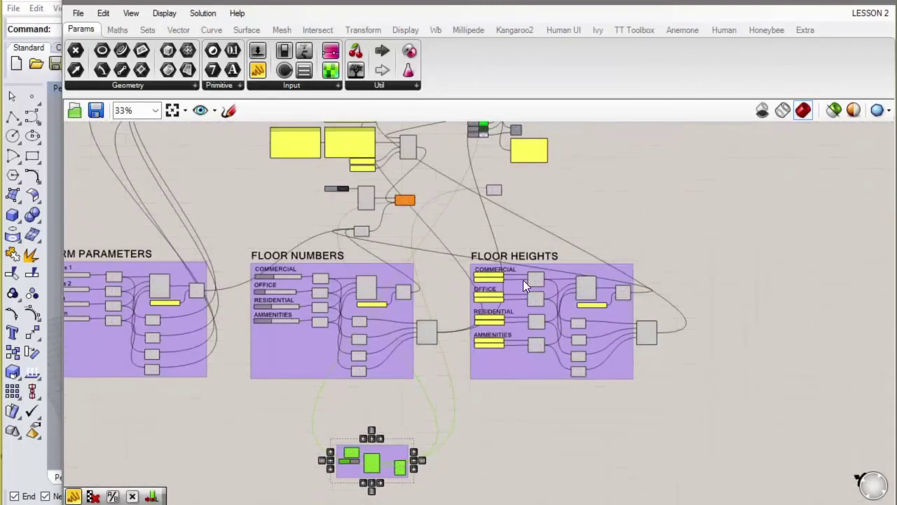
Step: Copy the FLOOR HEIGHTS label to just above the new group and change the copy's text to 3D VIEW
click(535, 258)
mouse_move(533, 256)
mouse_down()
mouse_move(520, 324)
mouse_move(391, 434)
mouse_up()
double_click(391, 435)
drag(396, 373, 285, 373)
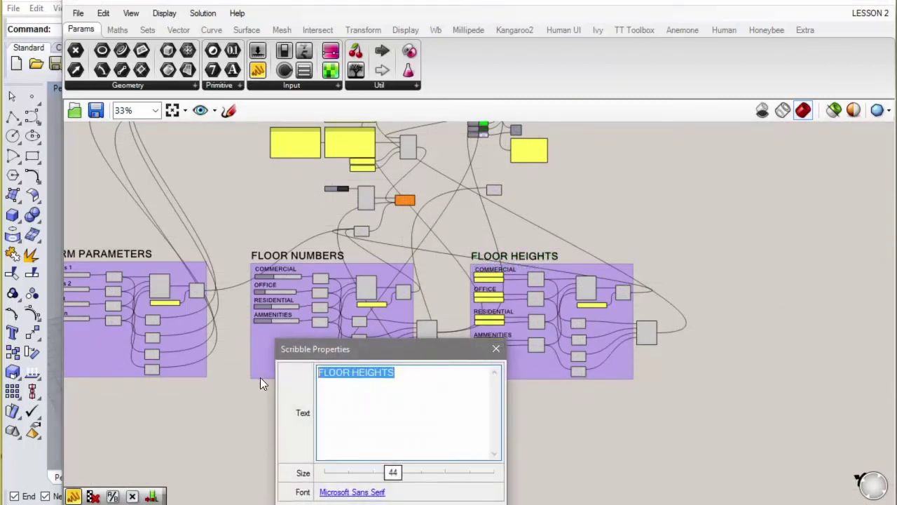
text(3D VIEW)
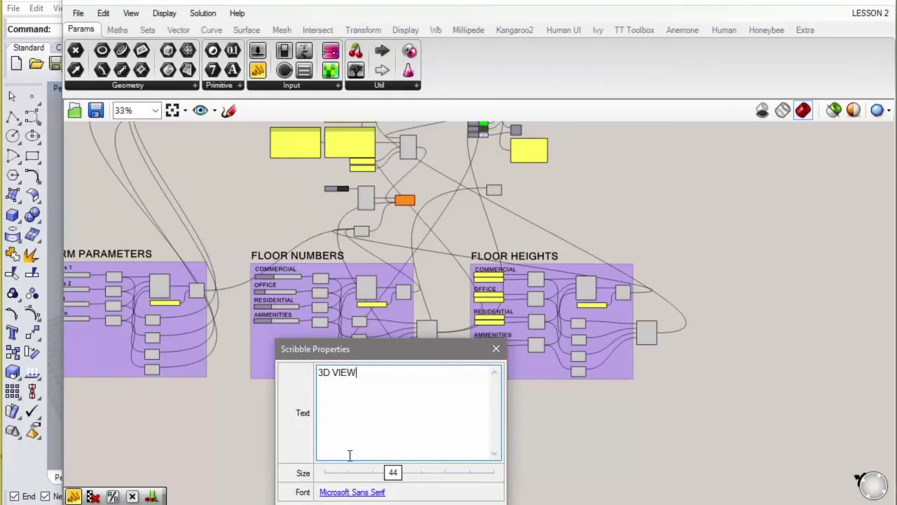
click(426, 503)
scroll(449, 415, down, 2)
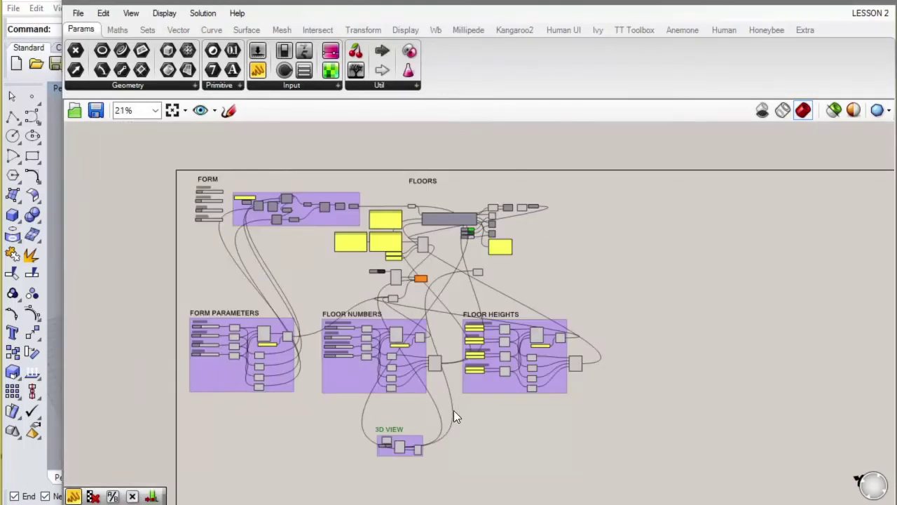
Step: Move the Create Chart component with its FLOOR AREA and m2 panels below the FLOOR HEIGHTS group, beside the 3D VIEW group
scroll(417, 259, up, 2)
scroll(421, 248, up, 4)
drag(491, 176, 376, 280)
shift+click(330, 269)
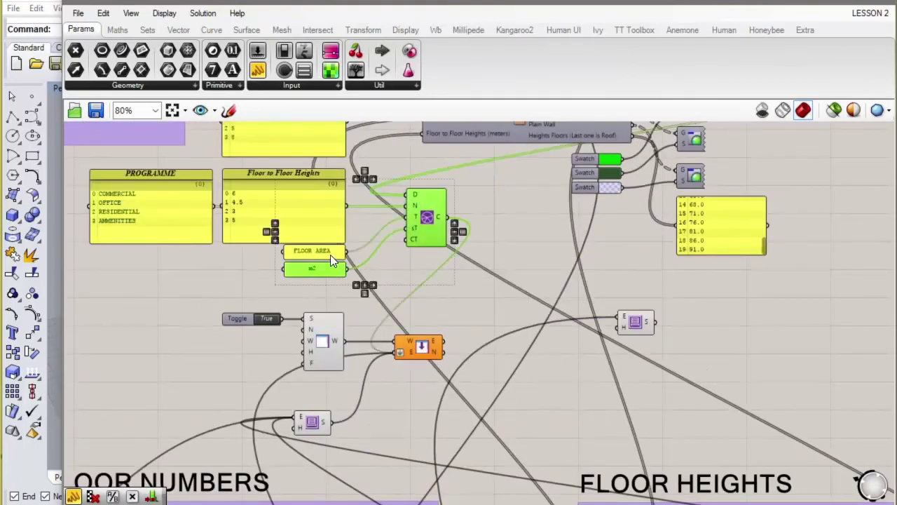
shift+click(330, 255)
scroll(403, 238, down, 1)
scroll(414, 231, down, 6)
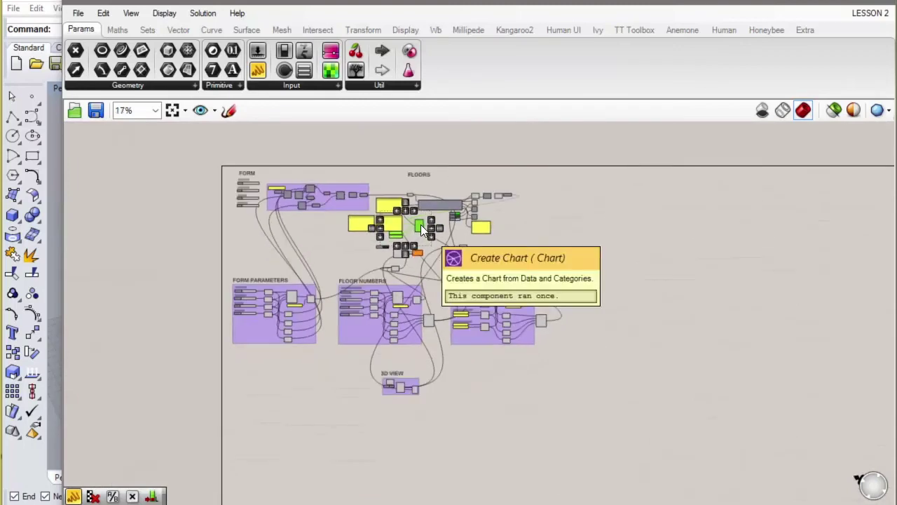
drag(417, 232, 484, 382)
scroll(479, 392, up, 7)
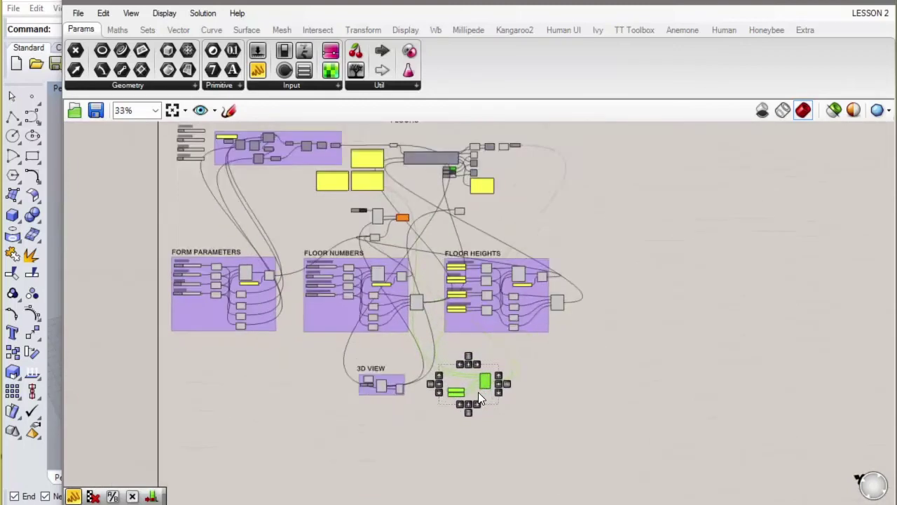
click(555, 406)
click(509, 370)
scroll(508, 371, down, 2)
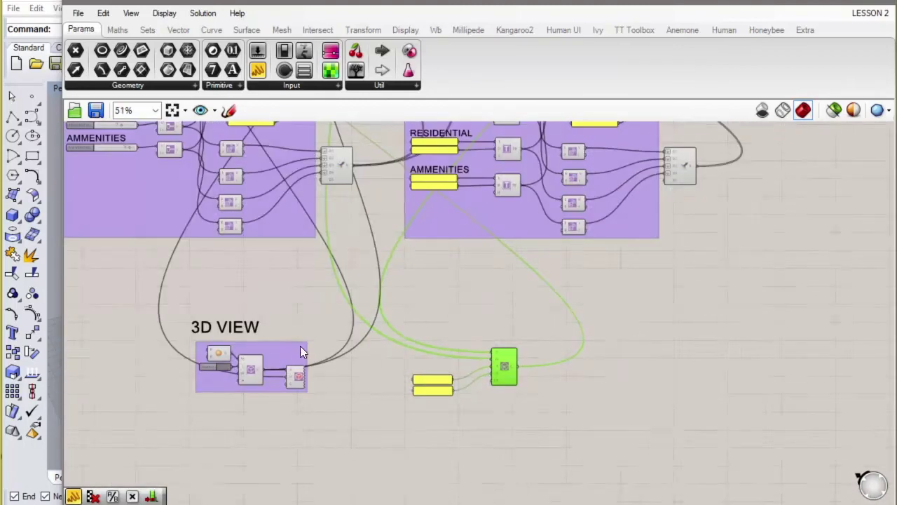
Step: Copy the 3D VIEW label to just above the chart components and change the copy's text to CHART
click(241, 331)
click(233, 327)
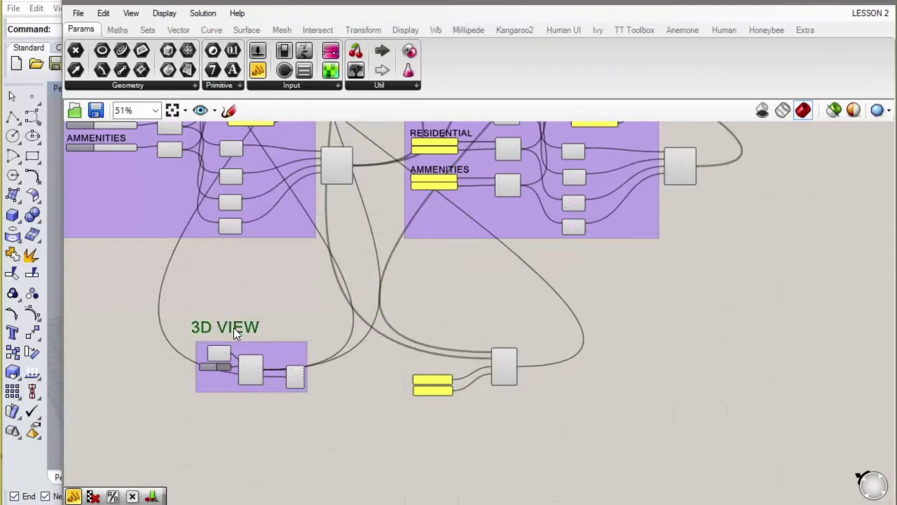
alt+drag(236, 333, 463, 335)
double_click(463, 331)
key(ctrl+a)
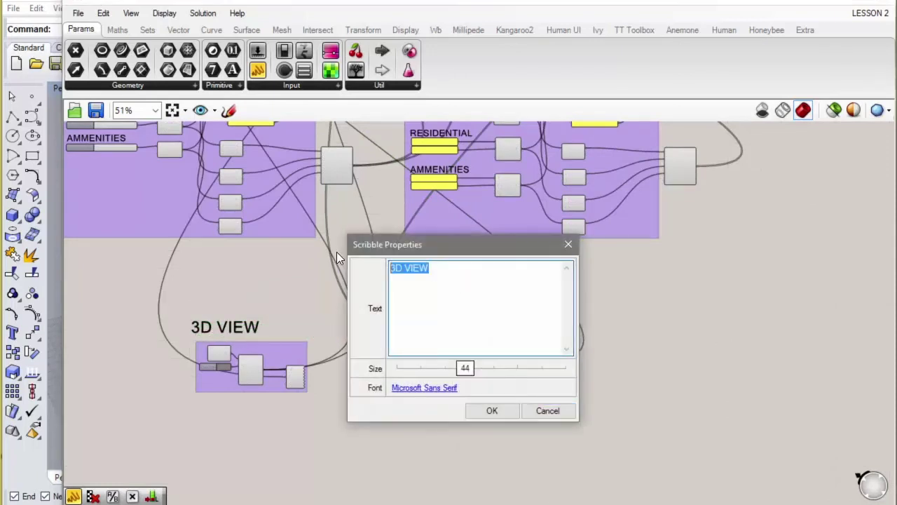
text(CHART)
click(492, 411)
right_drag(366, 403, 395, 453)
Step: Bring the 3D view's stack component down near the chart and add the chart's output to its element input alongside the 3D view
scroll(378, 425, down, 3)
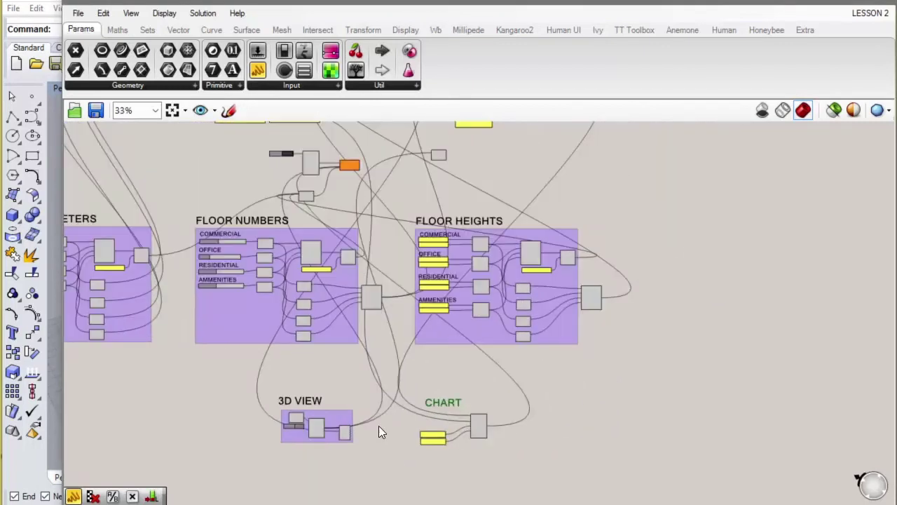
drag(438, 155, 438, 356)
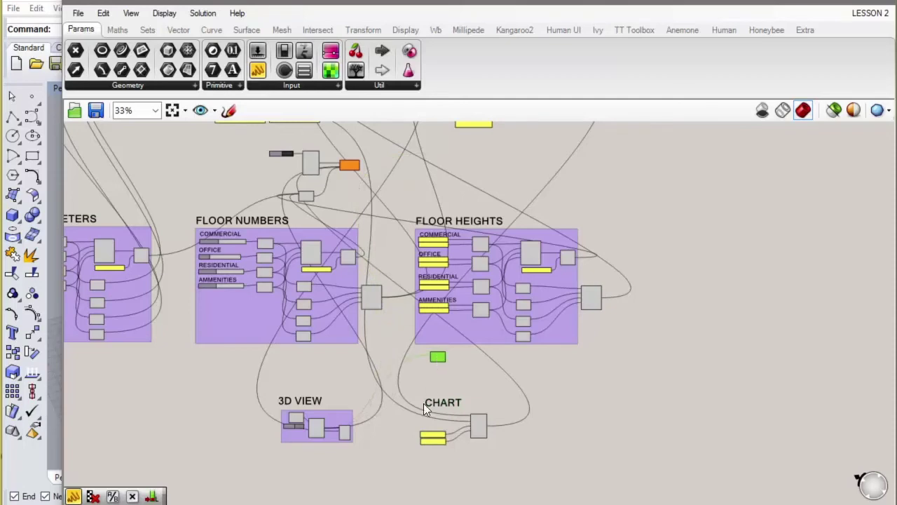
scroll(412, 421, up, 7)
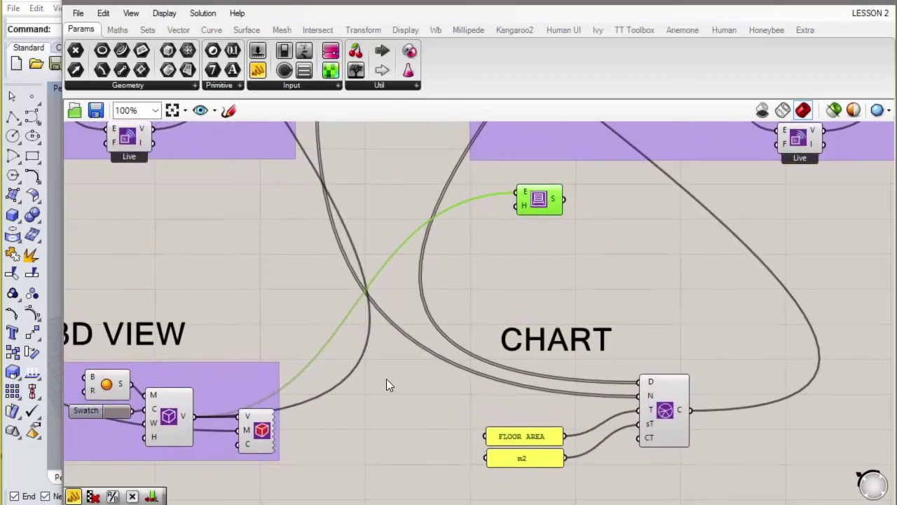
scroll(386, 378, down, 2)
drag(233, 410, 494, 223)
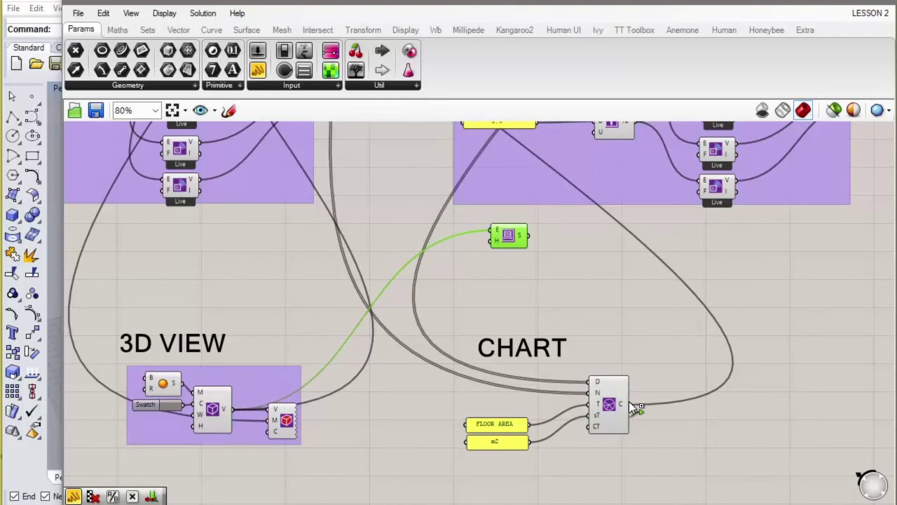
drag(629, 401, 494, 230)
Step: Arrange the two stack components one above the other, between Add Elements and the FLOOR NUMBERS label
scroll(565, 351, down, 5)
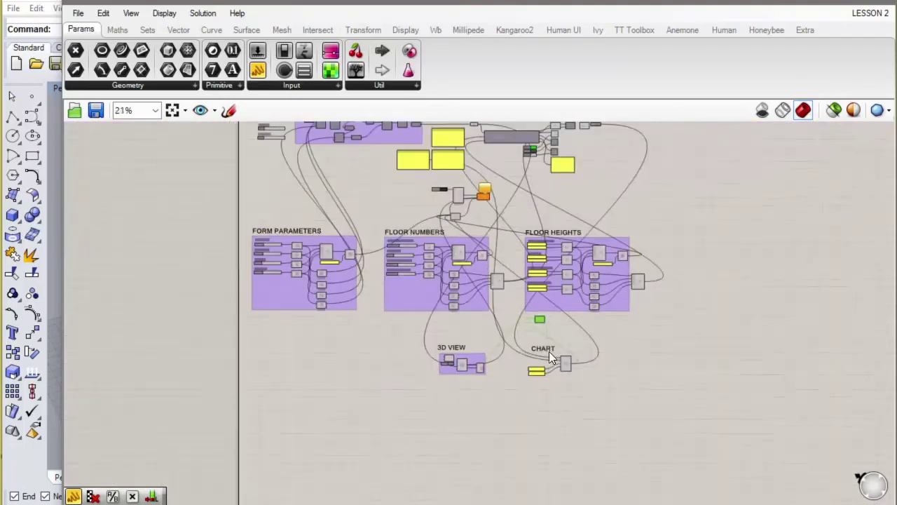
scroll(549, 352, up, 3)
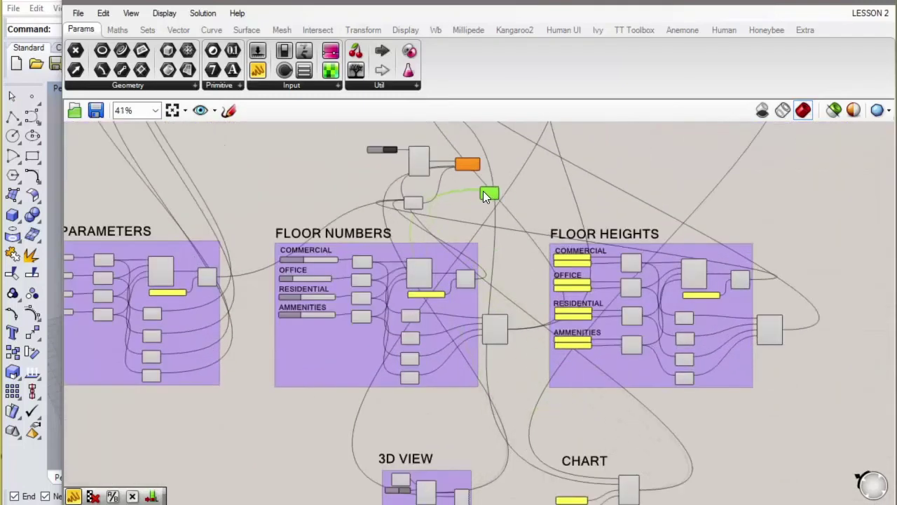
scroll(483, 191, up, 3)
drag(401, 220, 396, 190)
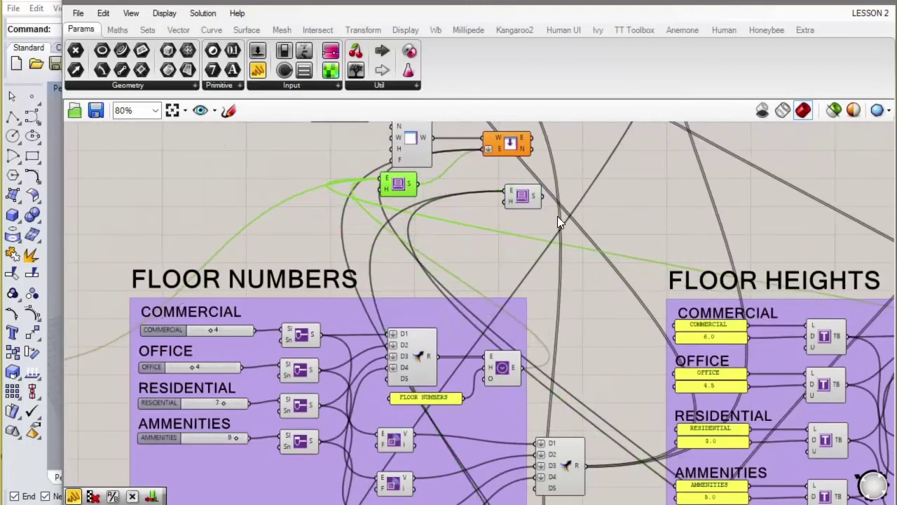
drag(514, 187, 447, 225)
drag(406, 191, 433, 192)
scroll(593, 263, down, 5)
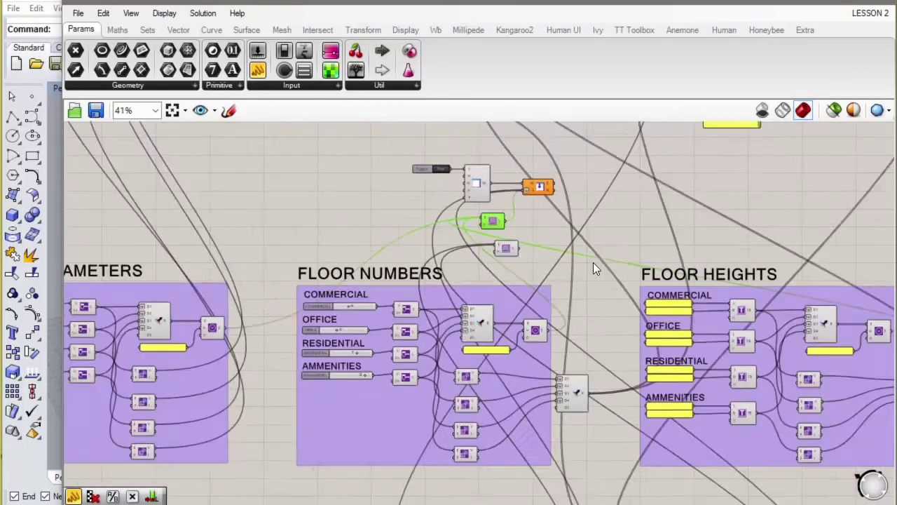
scroll(518, 405, up, 1)
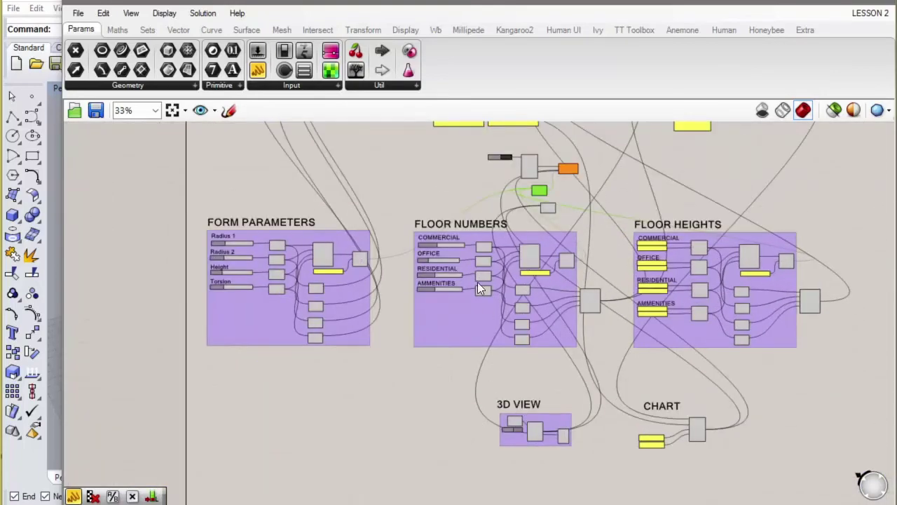
Step: Copy the COMMERCIAL label to beside the upper stack component and change the copy's text to INPUTS
scroll(446, 234, up, 3)
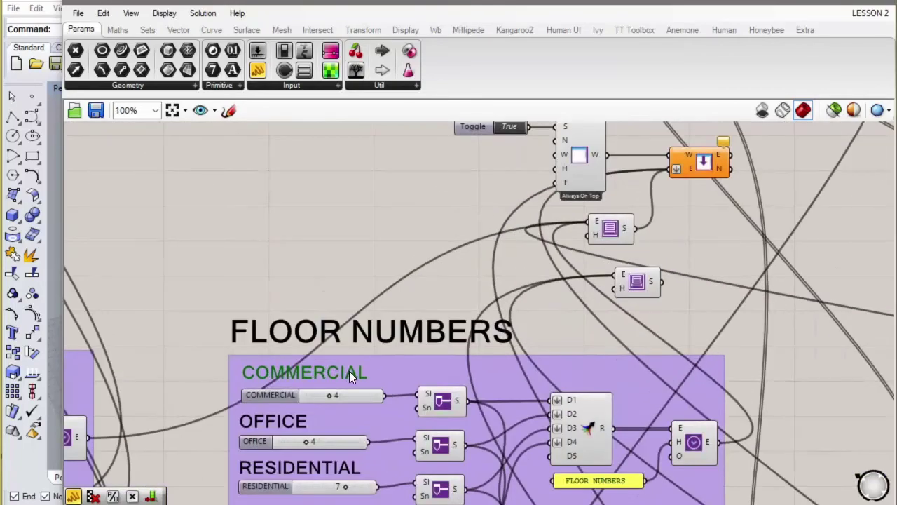
mouse_move(348, 372)
alt+mouse_down()
mouse_move(333, 381)
mouse_move(512, 242)
mouse_move(467, 223)
alt+mouse_up()
double_click(466, 223)
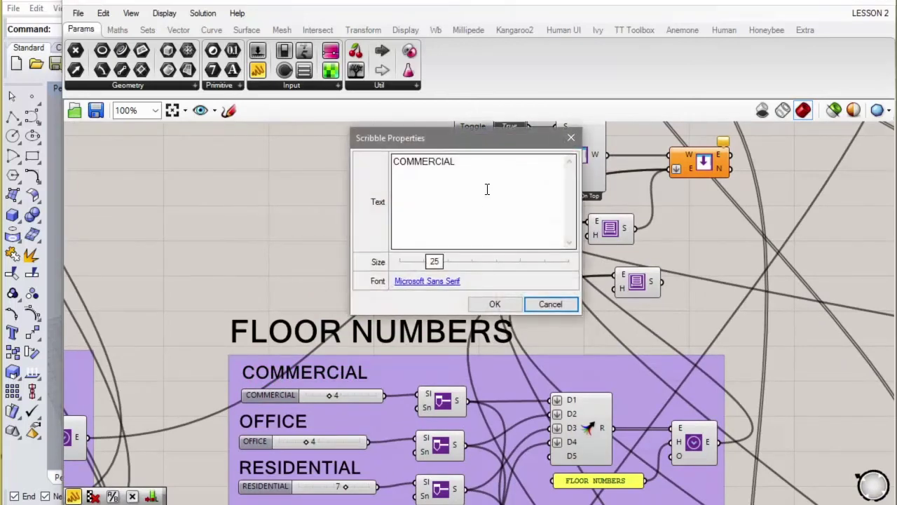
text(INPUTS)
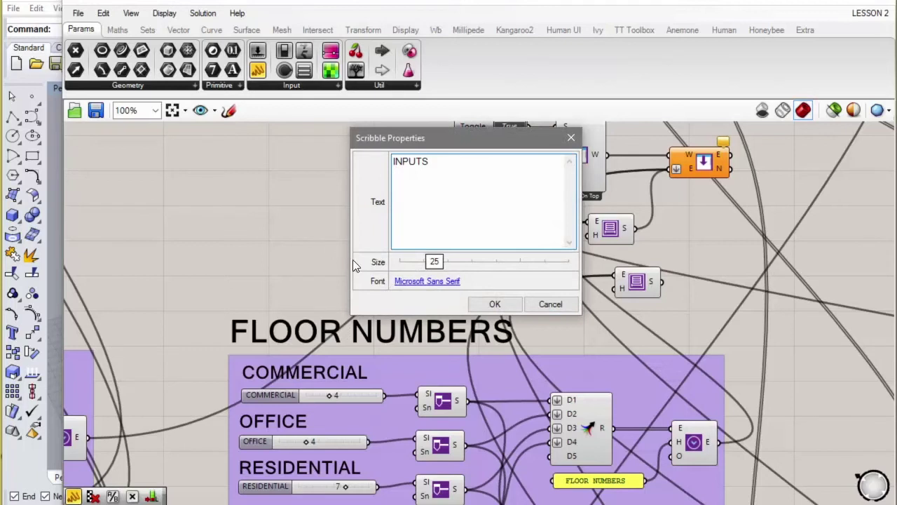
click(495, 303)
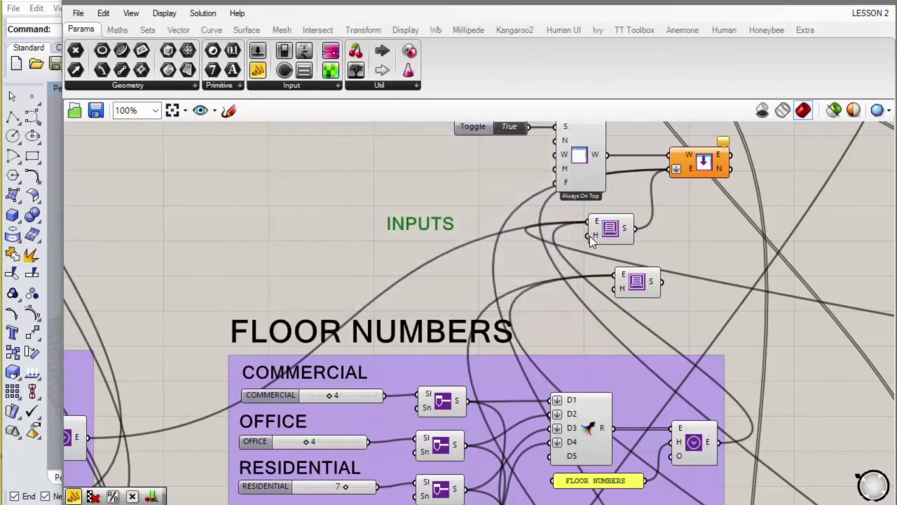
Step: Place the stack that gathers the parameter groups directly beneath the INPUTS label
drag(612, 230, 447, 253)
drag(450, 219, 456, 192)
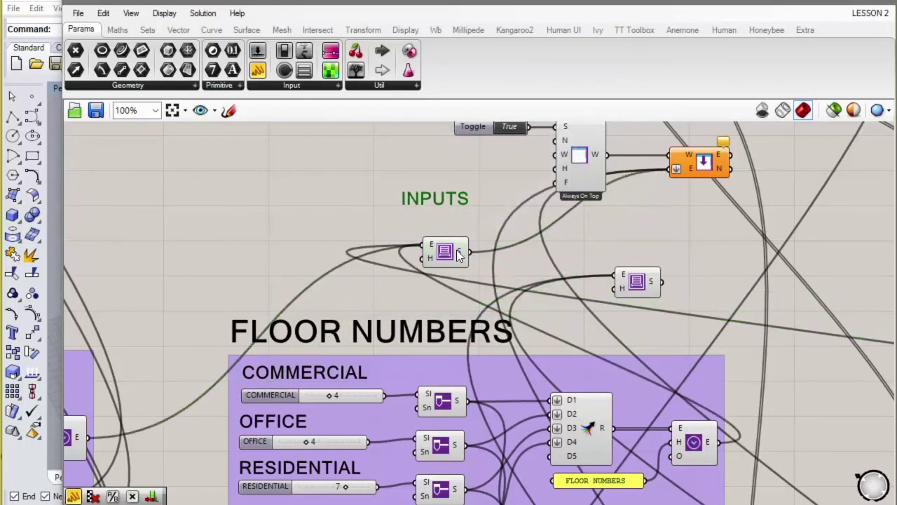
mouse_move(461, 250)
mouse_down()
mouse_move(459, 203)
mouse_move(452, 254)
mouse_up()
Step: Copy the INPUTS label below its stack, change the copy to OUTPUTS, and place the 3D view and chart stack beneath it
click(451, 193)
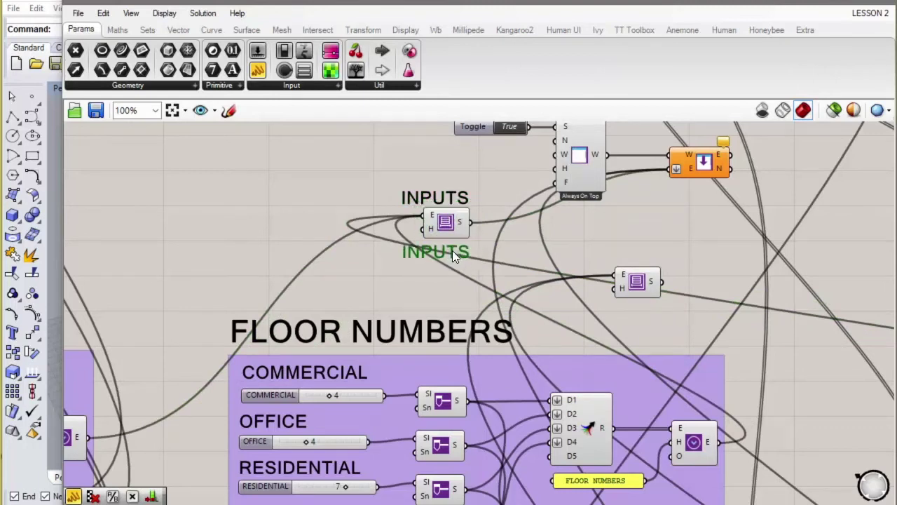
double_click(453, 251)
text(OUTPUTS)
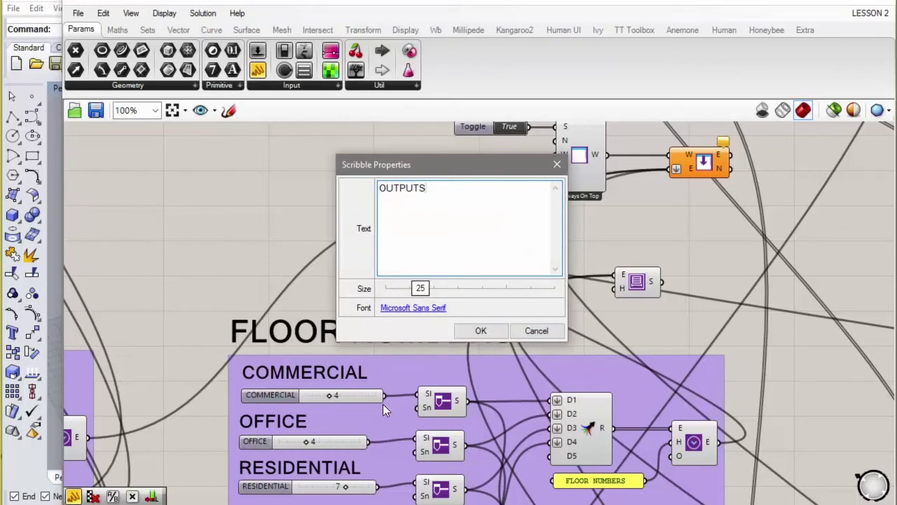
click(481, 331)
drag(635, 279, 448, 276)
Step: Replace the element inputs of Add Elements with the outputs of the INPUTS and OUTPUTS stacks
right_drag(484, 257, 447, 281)
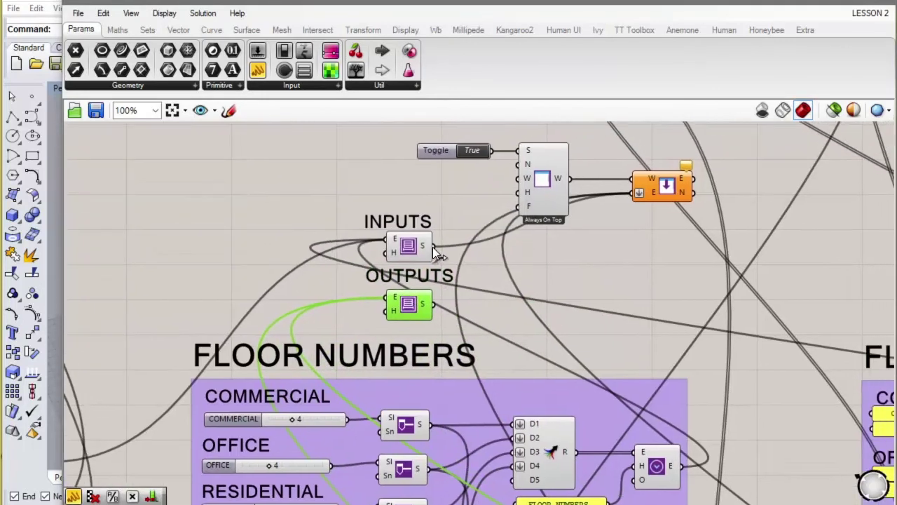
drag(433, 247, 635, 192)
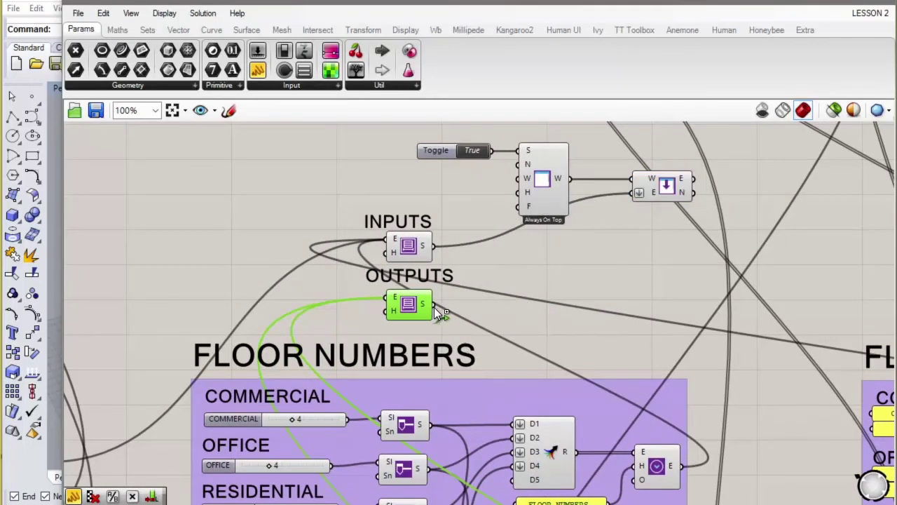
drag(434, 307, 628, 200)
click(608, 246)
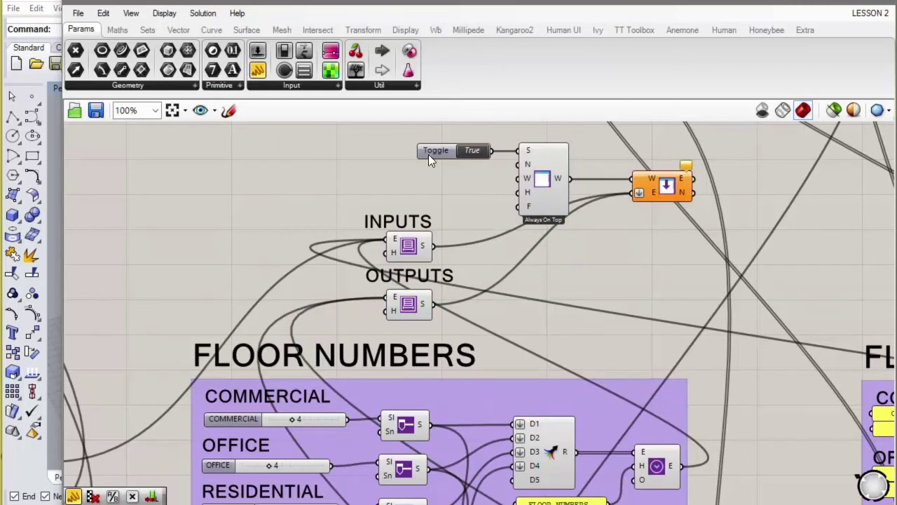
Step: Relaunch the control window by switching its toggle off and on, and move the window clear of the stack components
double_click(471, 151)
double_click(469, 151)
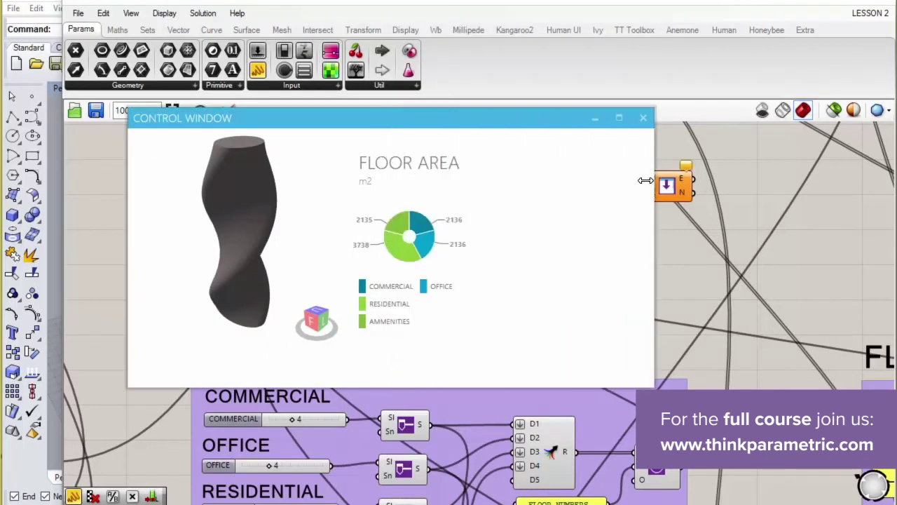
drag(377, 123, 722, 293)
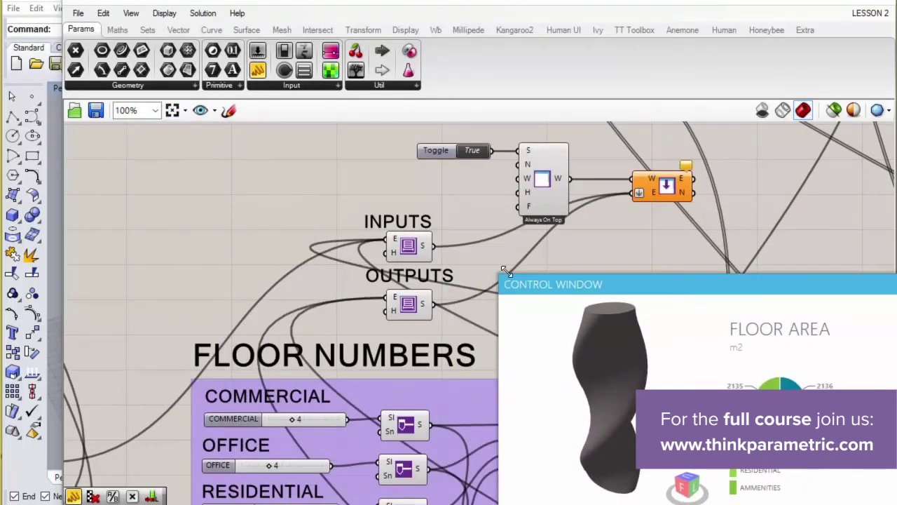
drag(612, 283, 623, 233)
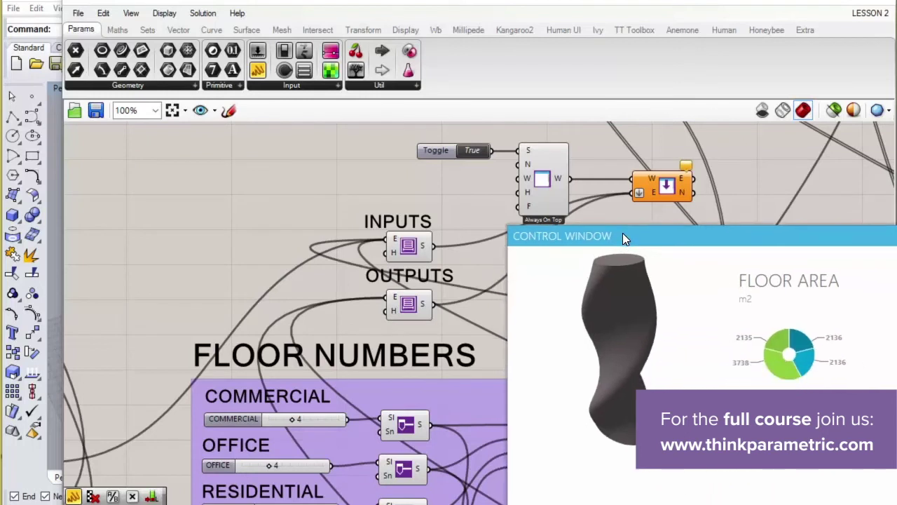
Step: Disable the INPUTS and OUTPUTS stack components and close the control window
click(414, 249)
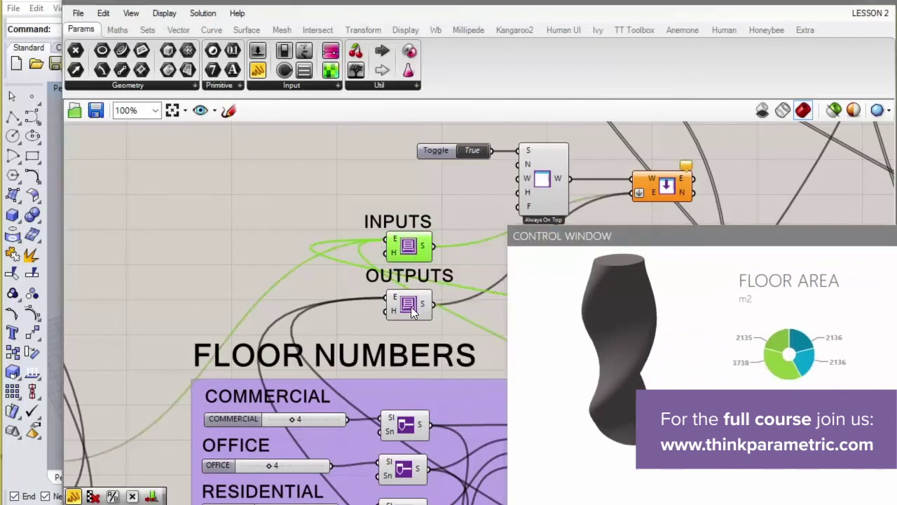
shift+click(424, 310)
right_click(446, 201)
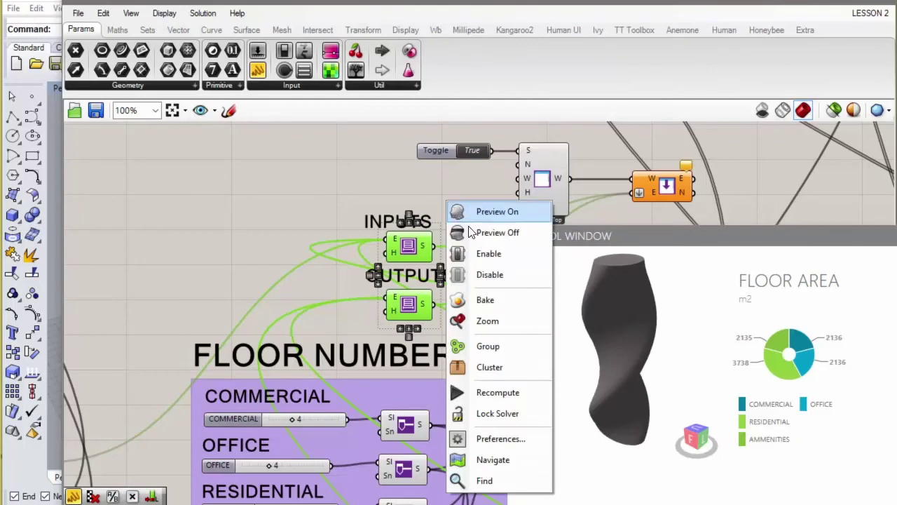
click(484, 274)
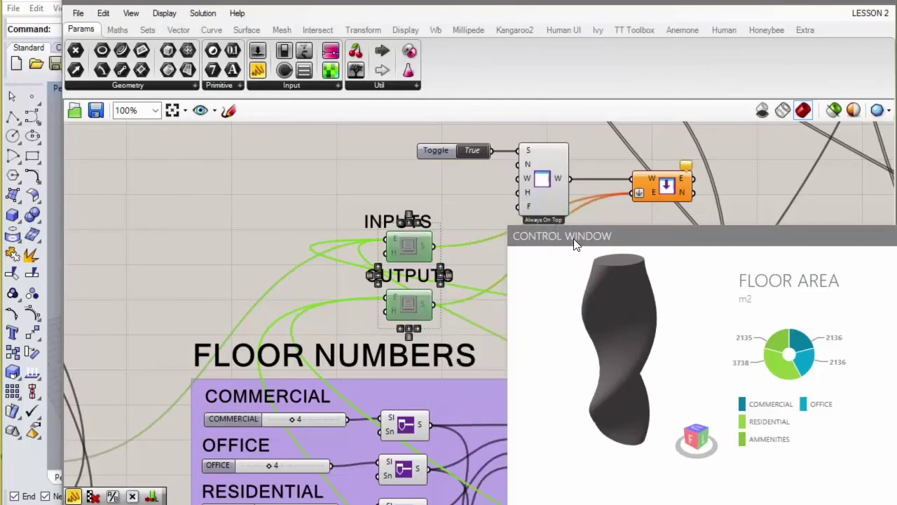
drag(573, 243, 503, 212)
drag(635, 238, 346, 204)
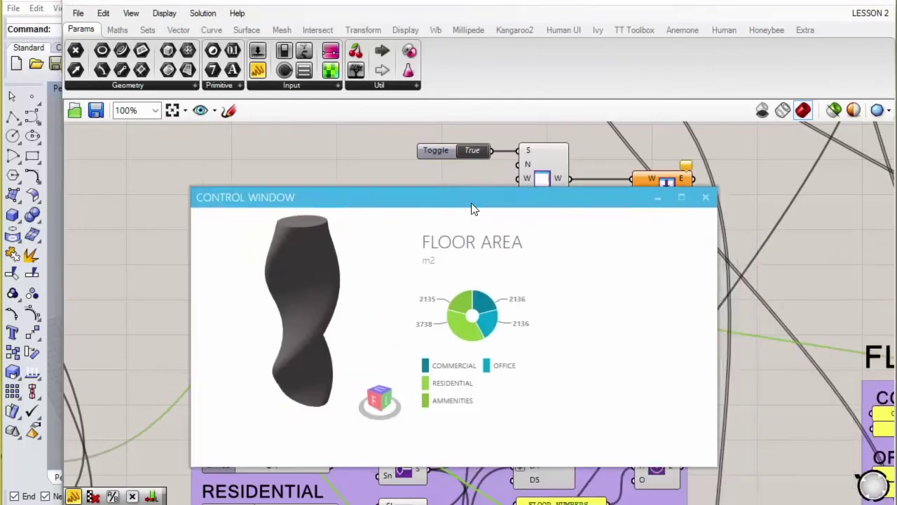
click(706, 197)
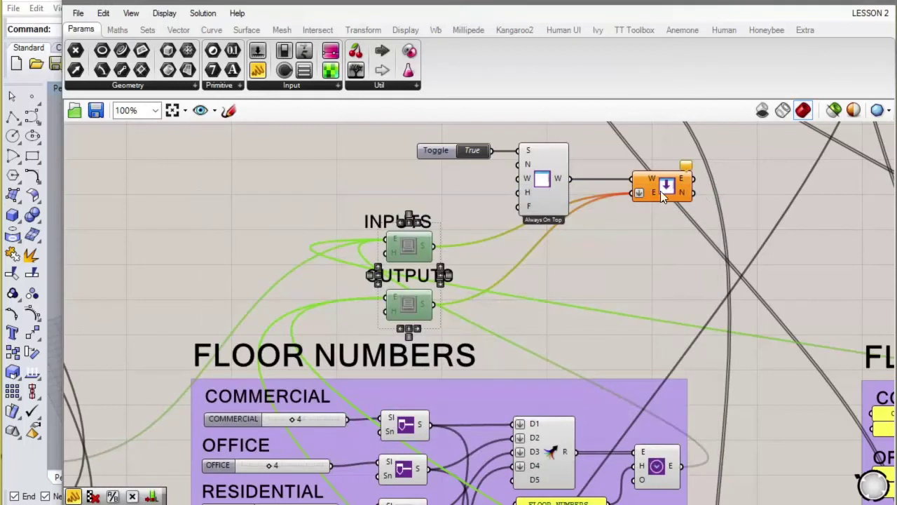
Step: Relaunch the control window with its toggle and enable the INPUTS and OUTPUTS stack components again
double_click(476, 152)
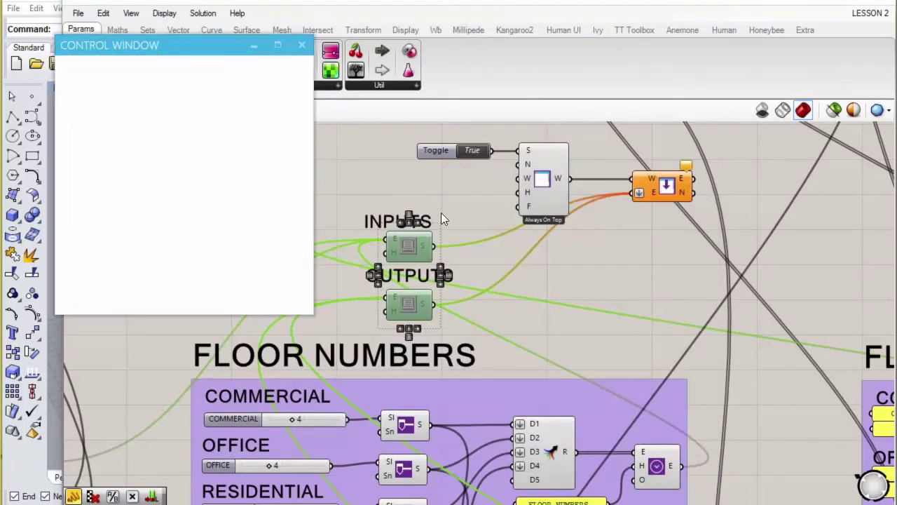
right_click(446, 209)
click(492, 260)
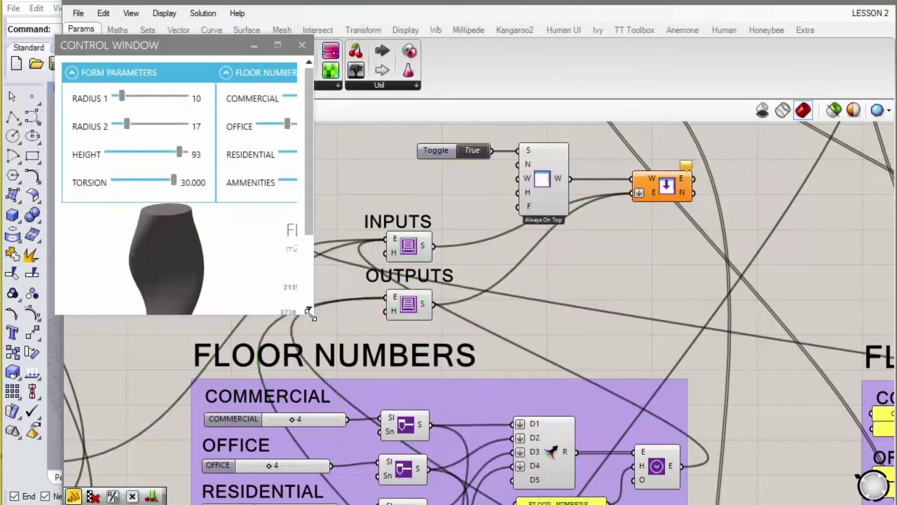
Step: Enlarge and reposition the control window to view all parameter groups, the 3D view and the floor area chart, and close it
drag(314, 309, 566, 429)
right_drag(155, 270, 182, 267)
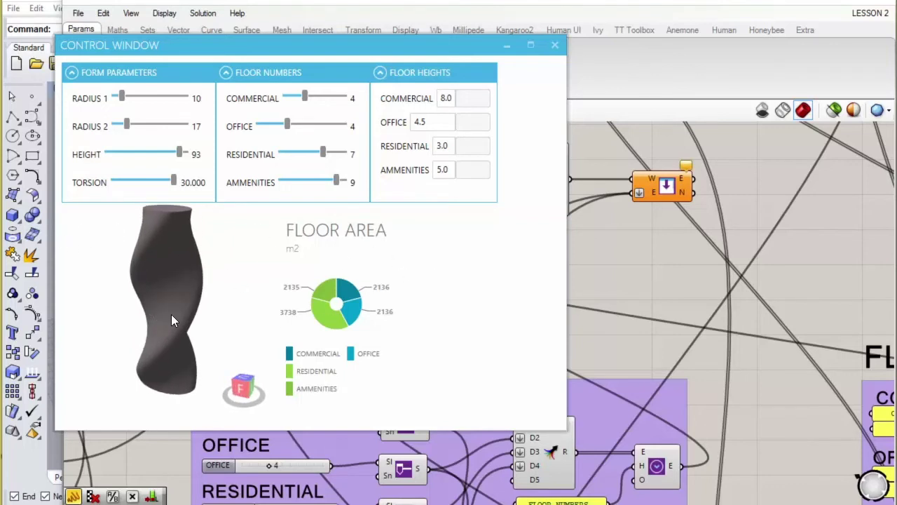
drag(451, 45, 193, 59)
right_drag(540, 270, 689, 254)
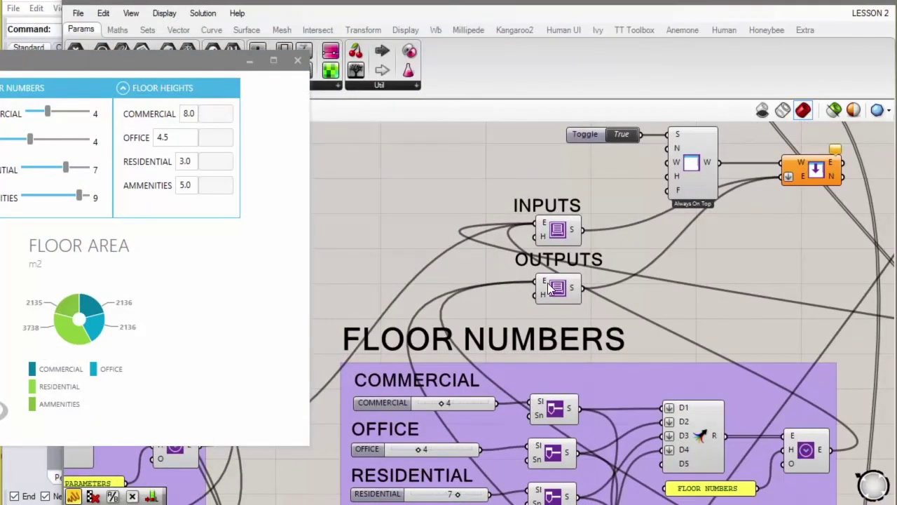
drag(158, 71, 420, 58)
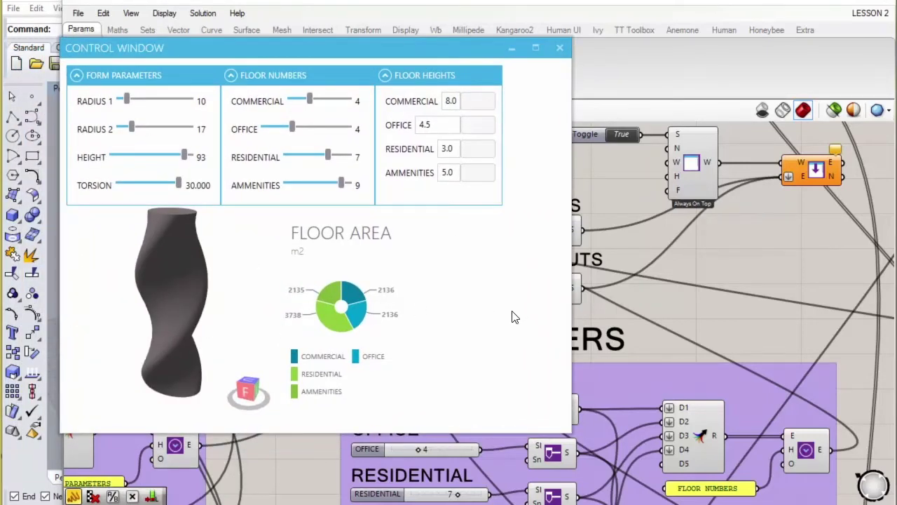
drag(428, 51, 440, 49)
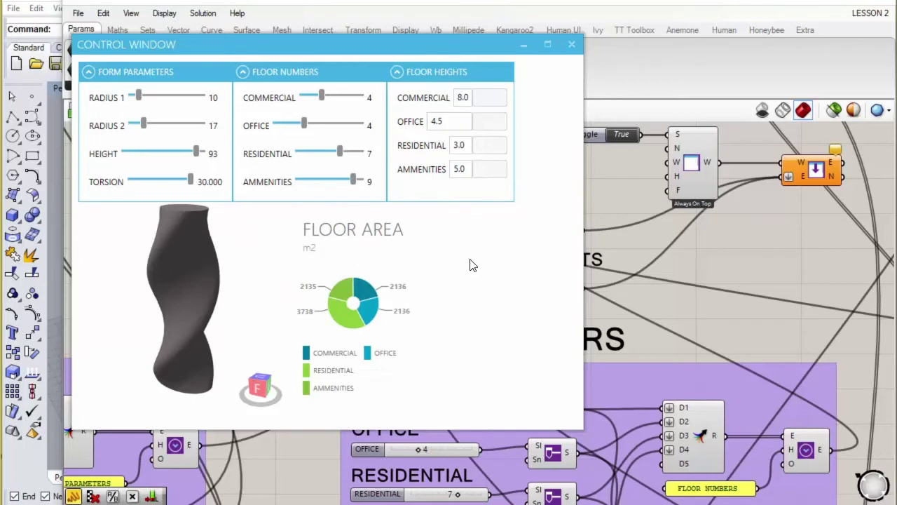
drag(373, 49, 395, 119)
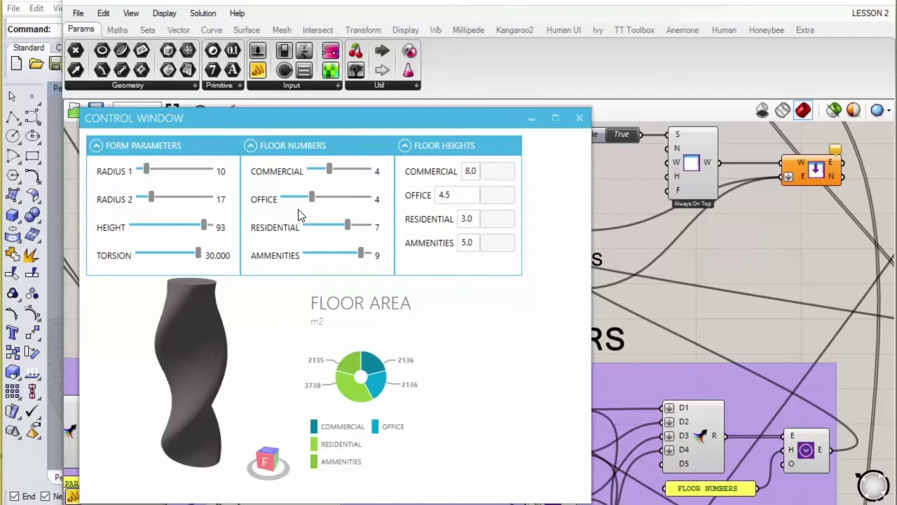
click(577, 123)
Step: Place a Set Chart Contents component beside the chart component under the CHART label
scroll(675, 265, down, 5)
scroll(394, 196, down, 1)
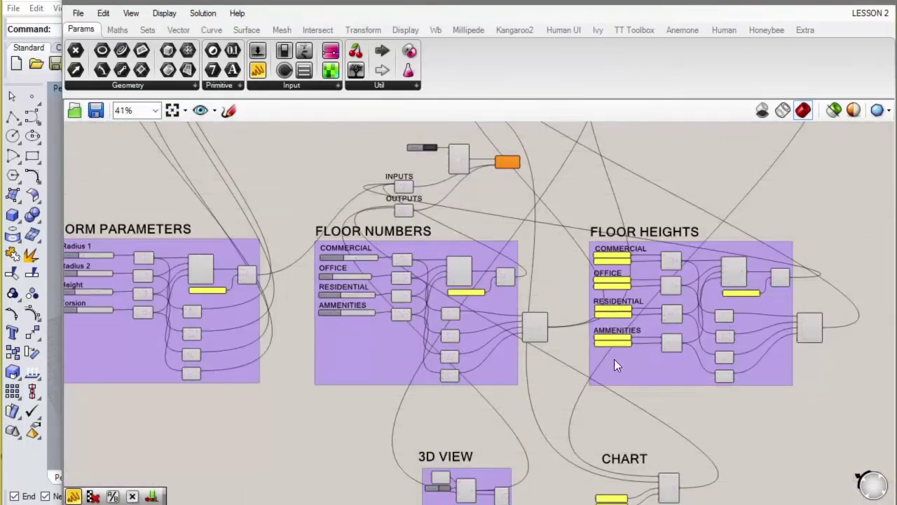
right_drag(581, 378, 477, 264)
scroll(548, 368, up, 2)
scroll(549, 371, up, 2)
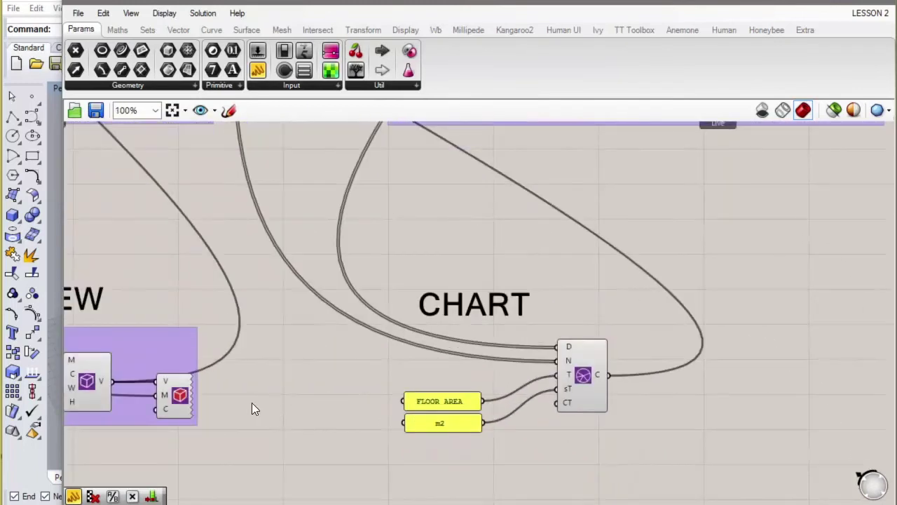
click(175, 386)
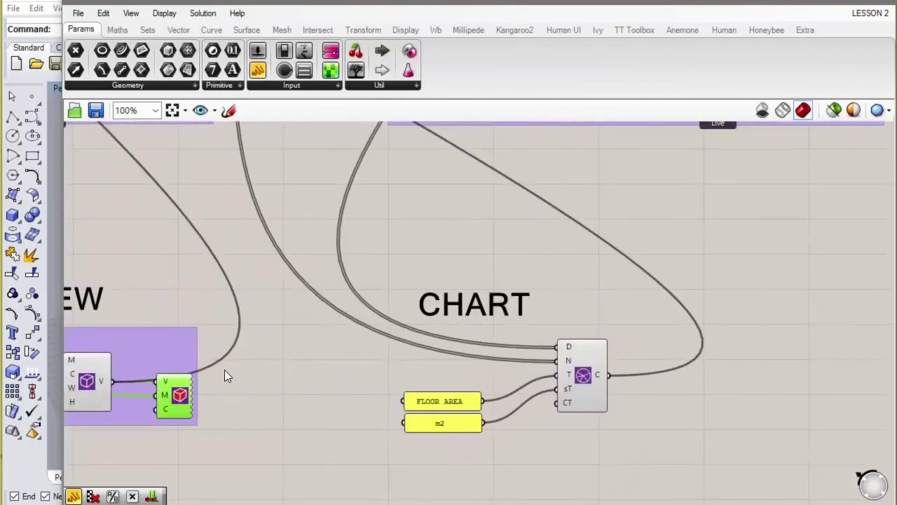
right_drag(225, 370, 296, 364)
click(564, 30)
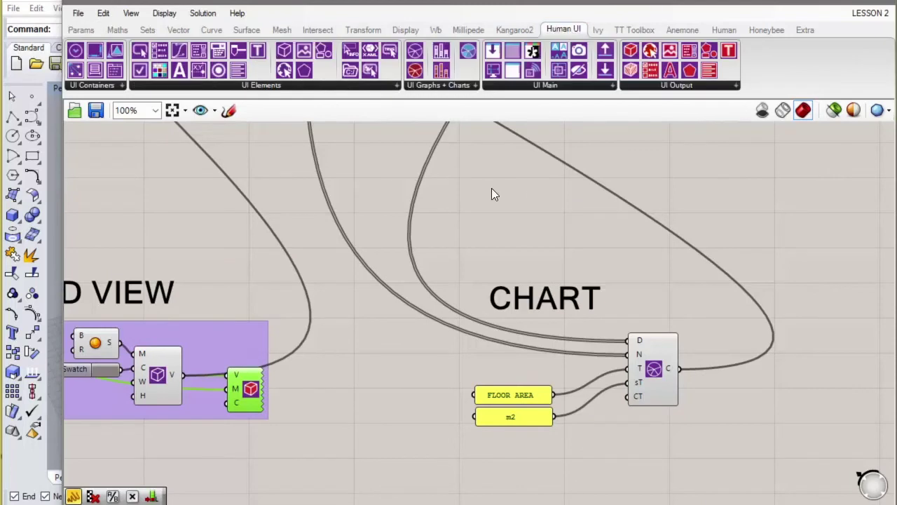
click(491, 188)
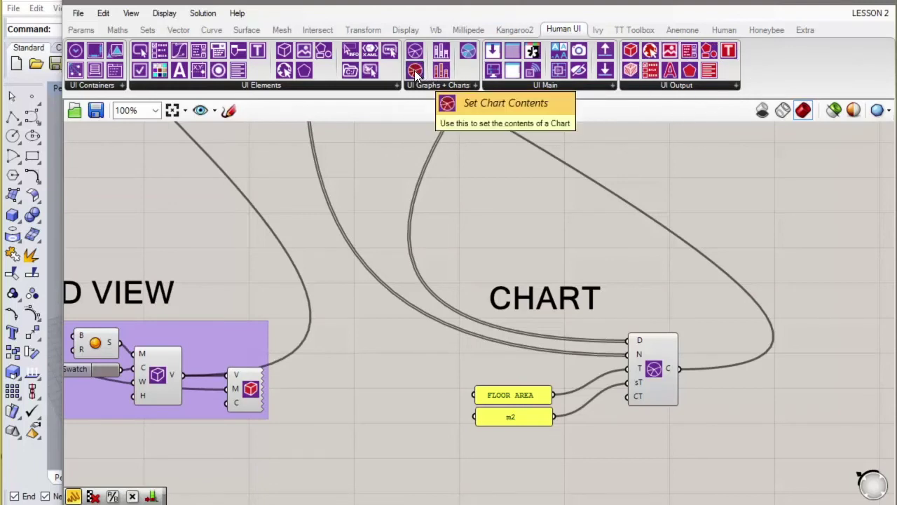
drag(415, 73, 531, 186)
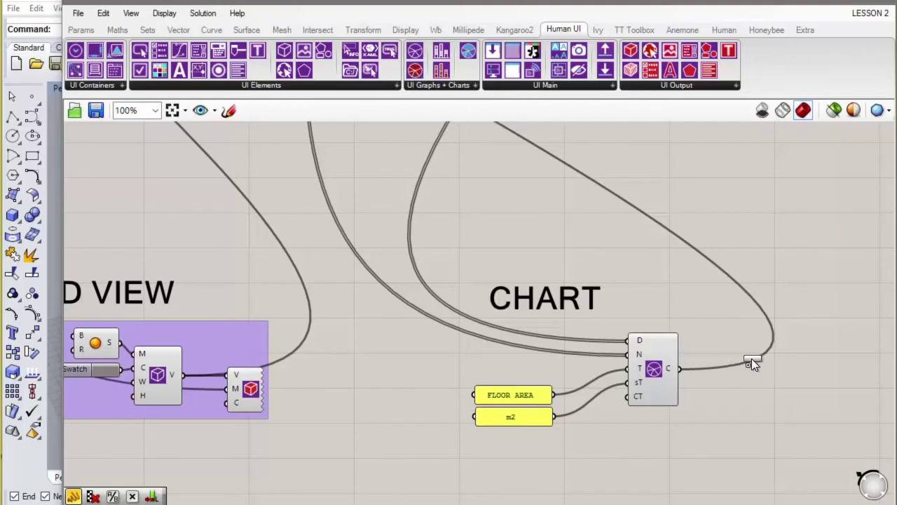
drag(751, 358, 758, 369)
scroll(703, 371, up, 2)
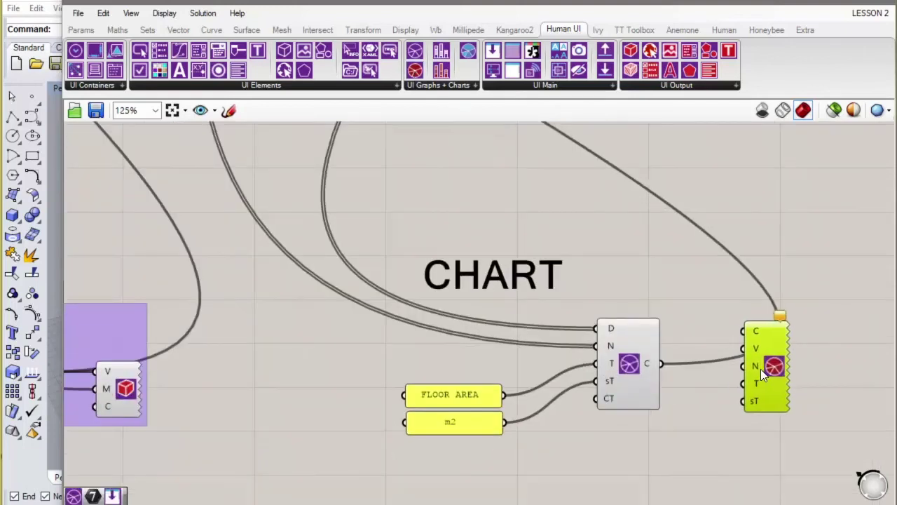
Step: Connect the chart component's C output to the C input of Set Chart Contents
right_drag(690, 380, 637, 379)
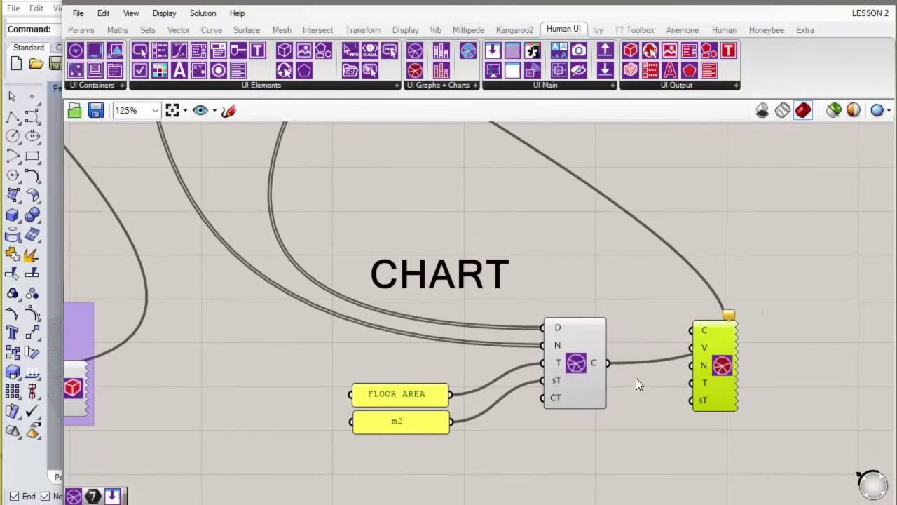
drag(610, 363, 691, 331)
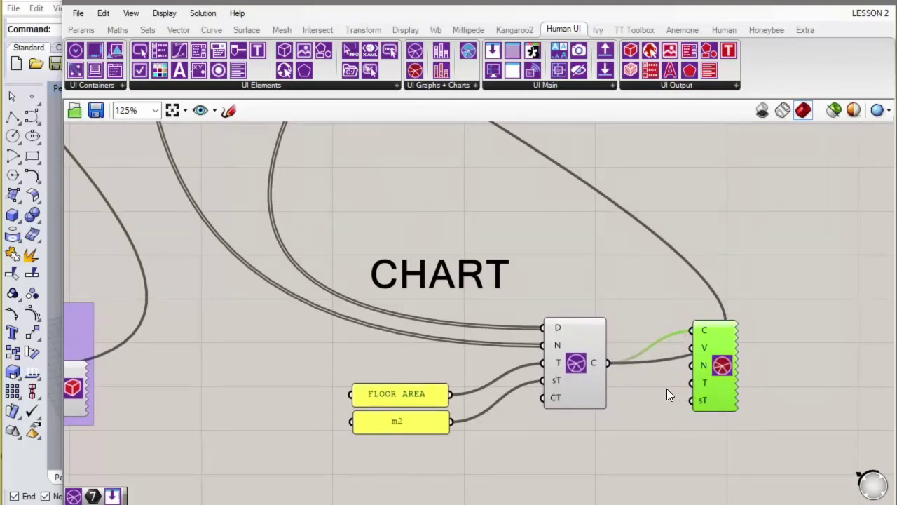
right_drag(667, 388, 656, 387)
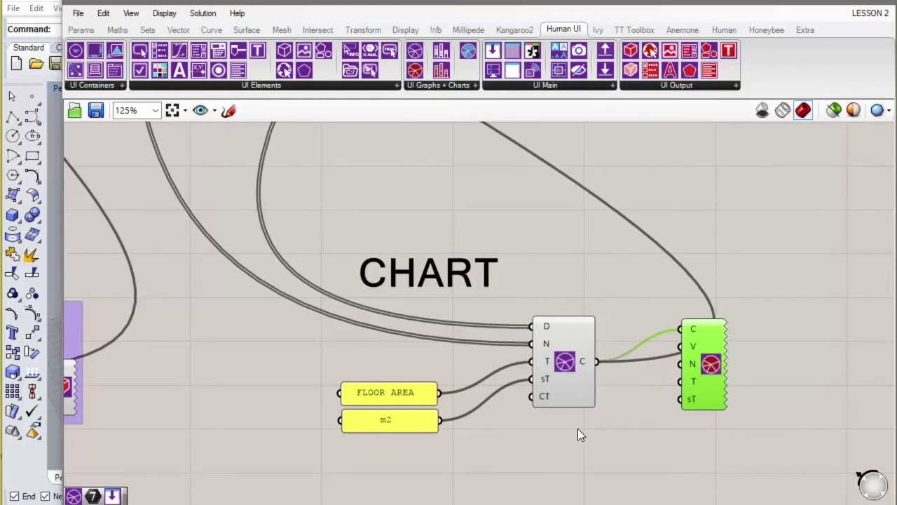
Step: Trace the chart component's data and name wires back to their sources in the FLOORS section, including the PROGRAMME panel
scroll(569, 400, down, 2)
click(560, 379)
scroll(547, 421, down, 4)
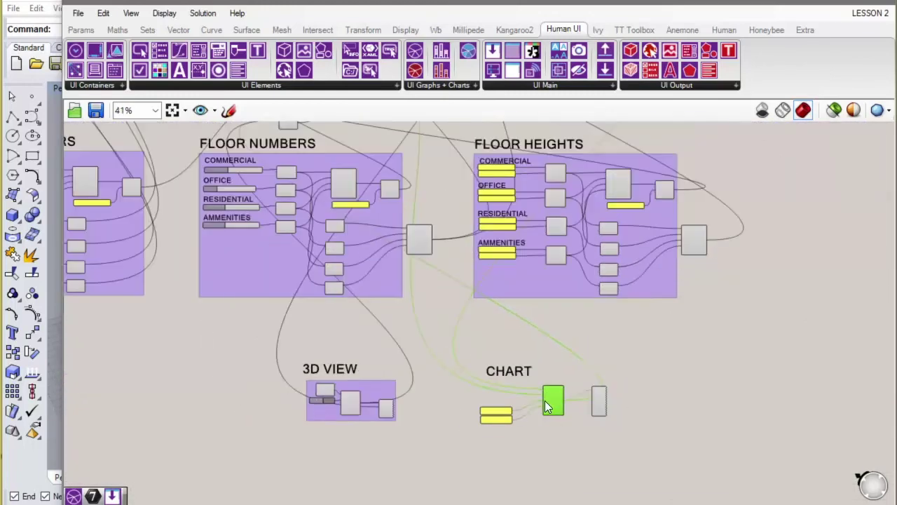
right_drag(558, 378, 529, 428)
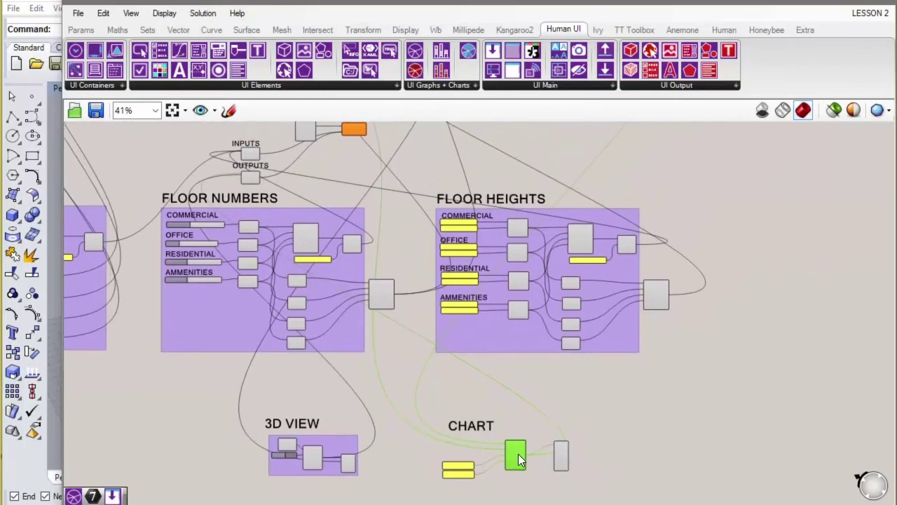
scroll(519, 453, up, 5)
mouse_move(493, 423)
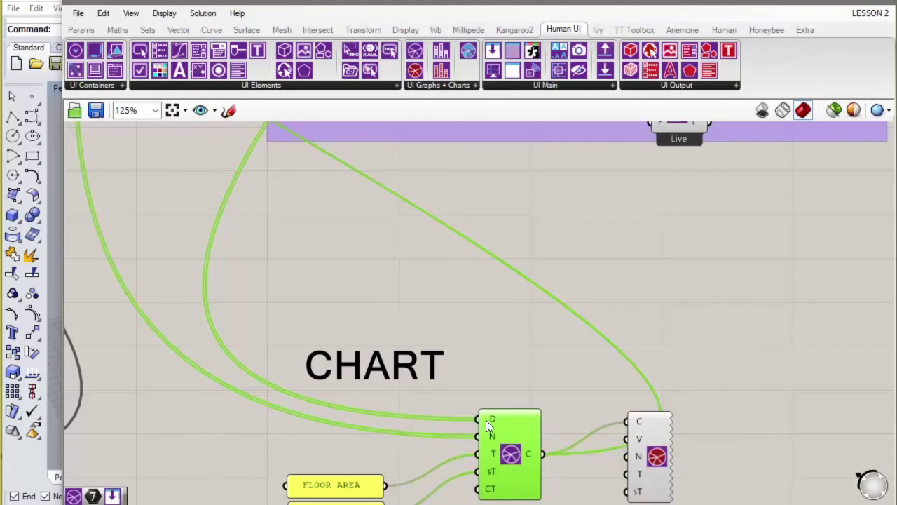
scroll(492, 425, down, 8)
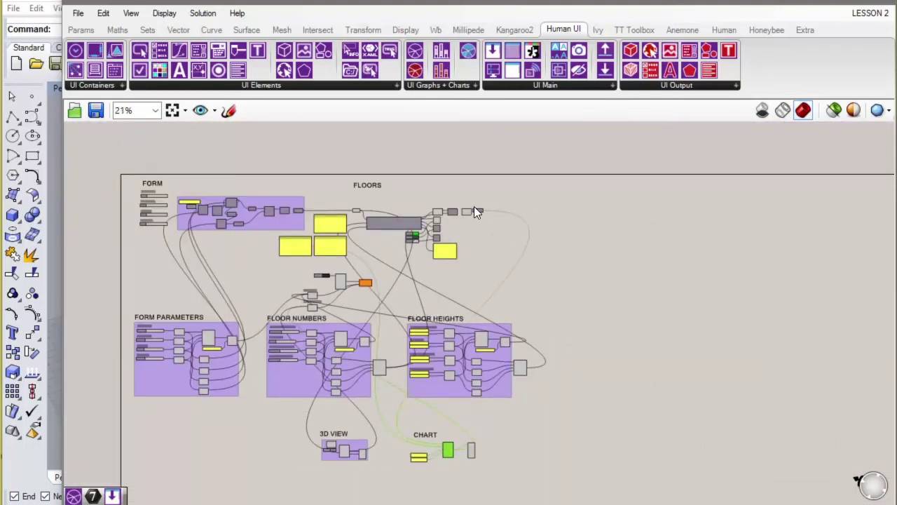
scroll(297, 252, up, 4)
scroll(457, 182, down, 2)
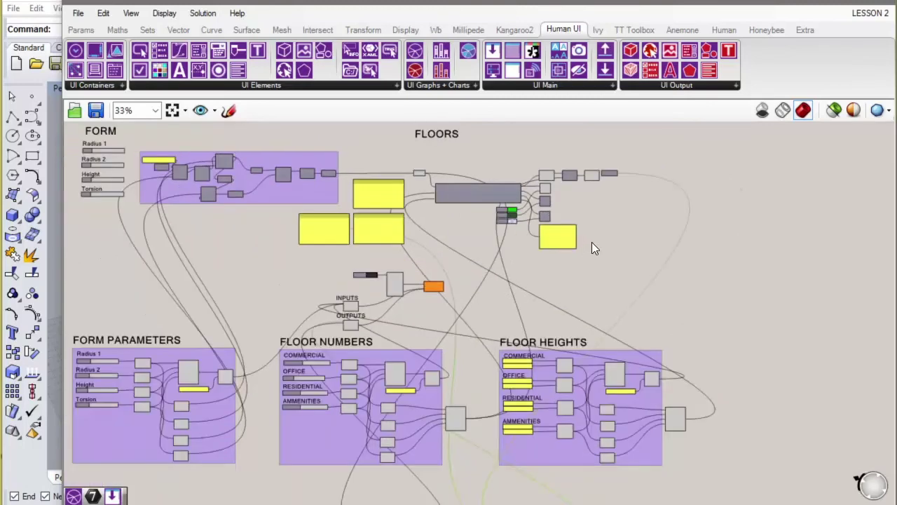
scroll(426, 222, up, 4)
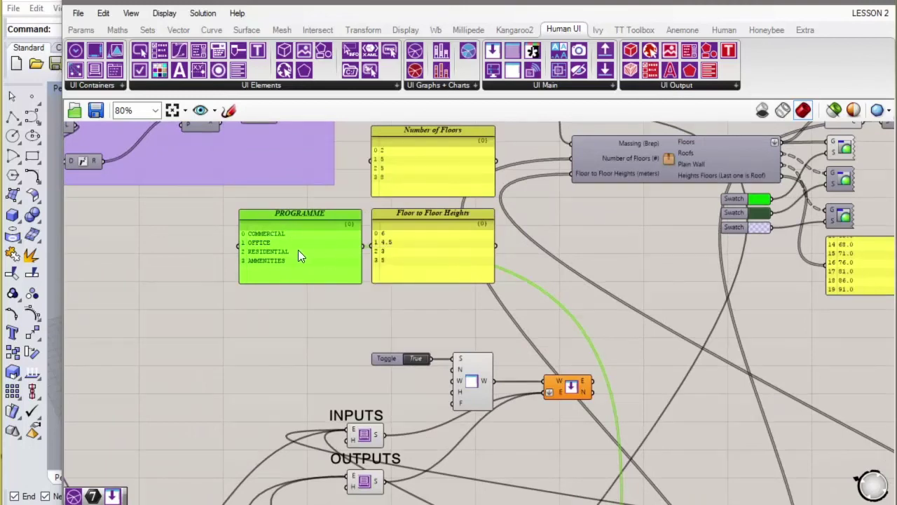
scroll(283, 231, down, 2)
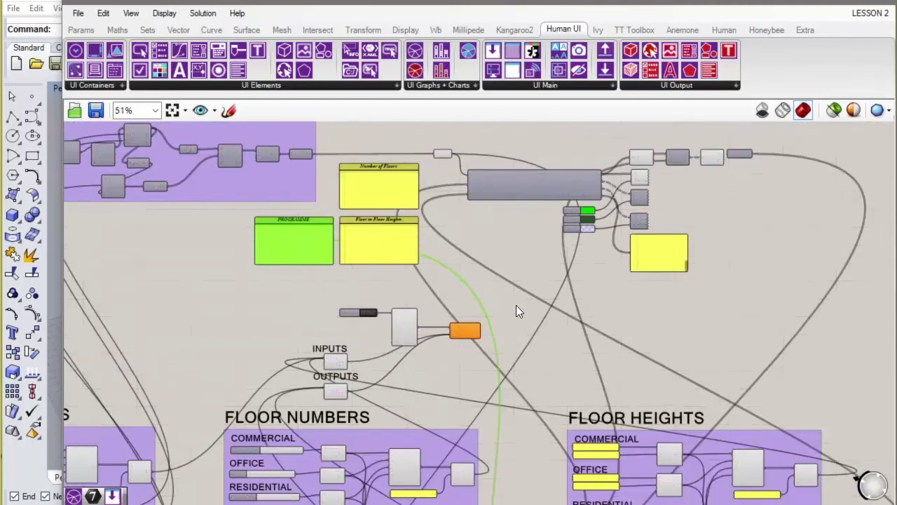
right_drag(516, 312, 439, 306)
click(659, 148)
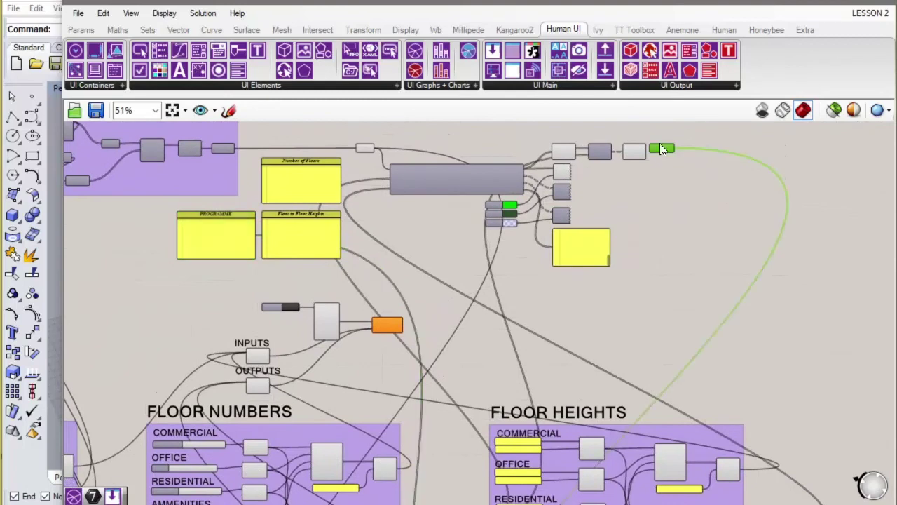
mouse_move(660, 145)
right_drag(470, 327, 516, 206)
scroll(516, 206, down, 3)
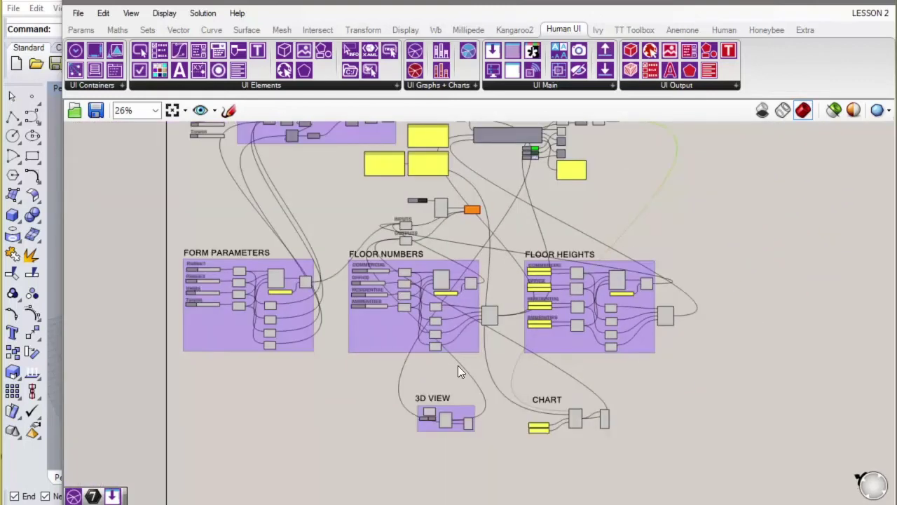
Step: Shift the Sphere component slightly away from the view component inside the 3D VIEW group
scroll(432, 428, up, 6)
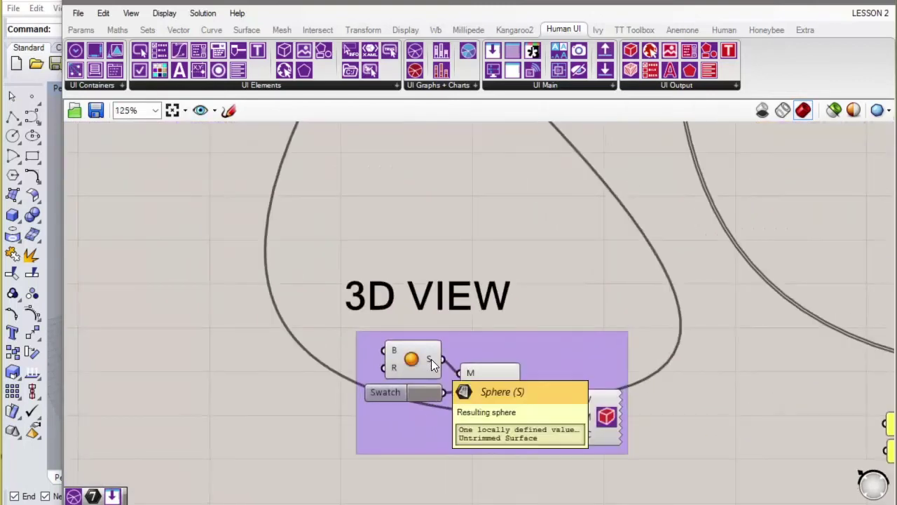
mouse_move(430, 358)
mouse_down()
mouse_move(416, 357)
mouse_move(423, 357)
mouse_up()
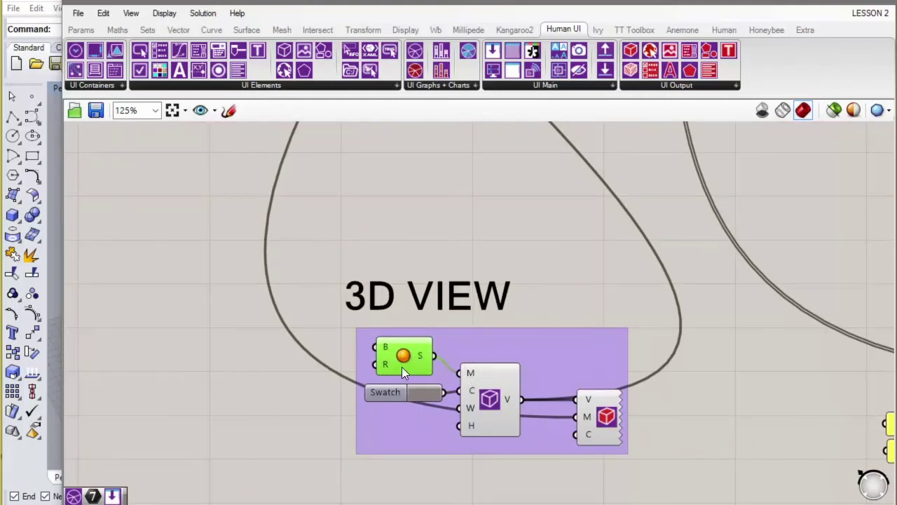
drag(402, 367, 400, 366)
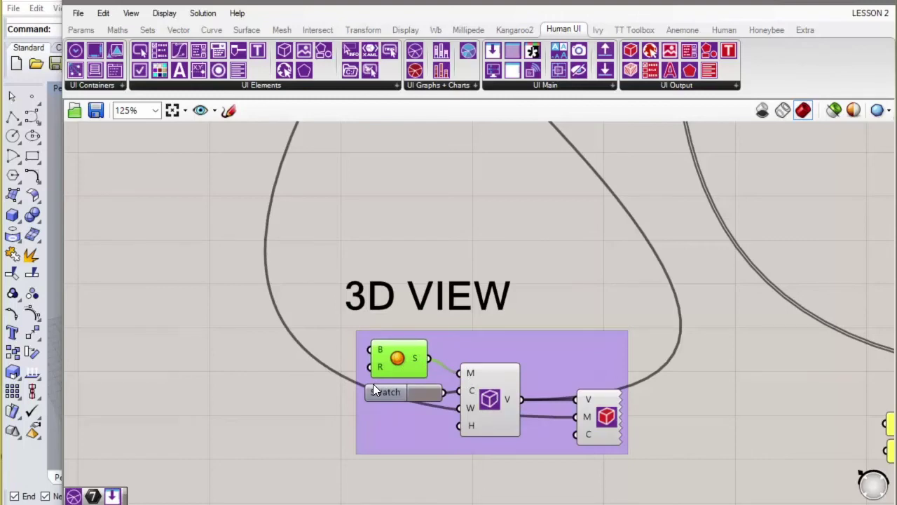
Step: Examine the new chart values input of Set Chart Contents and trace where the chart's data input comes from
scroll(343, 382, down, 3)
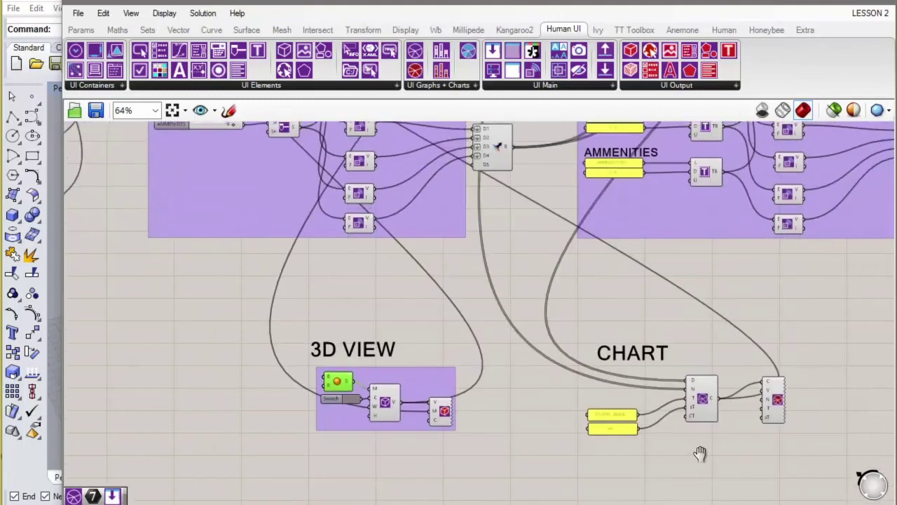
scroll(747, 405, up, 3)
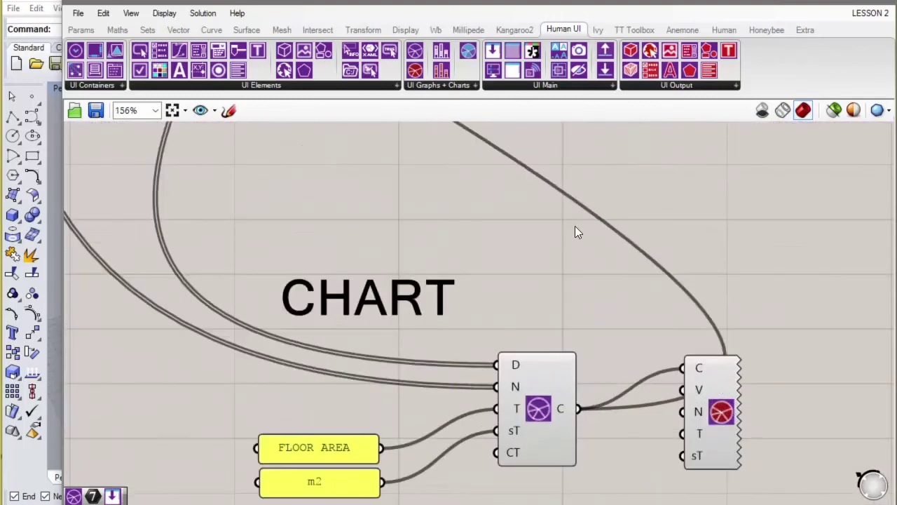
click(700, 391)
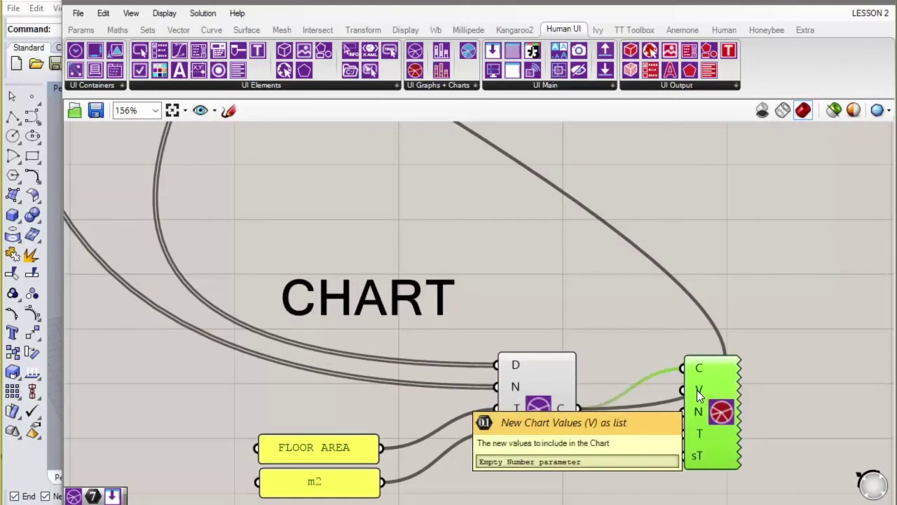
scroll(600, 462, down, 3)
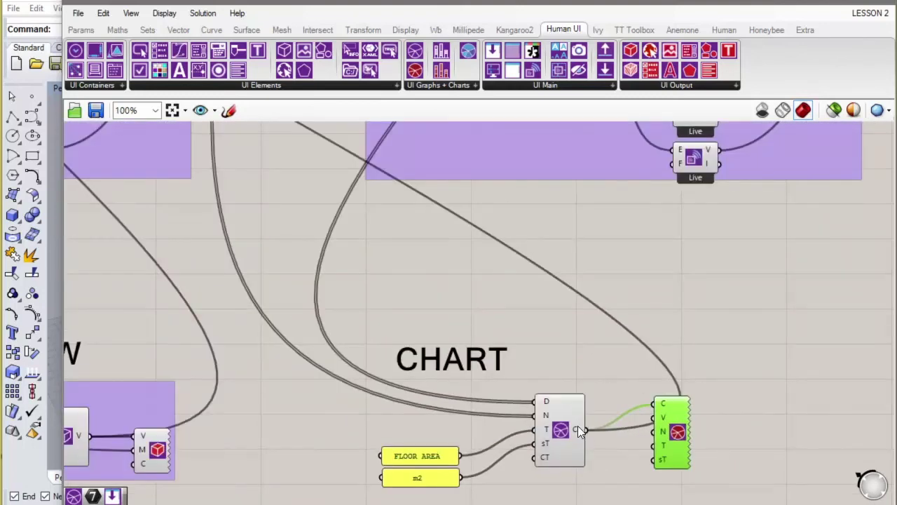
scroll(545, 402, up, 1)
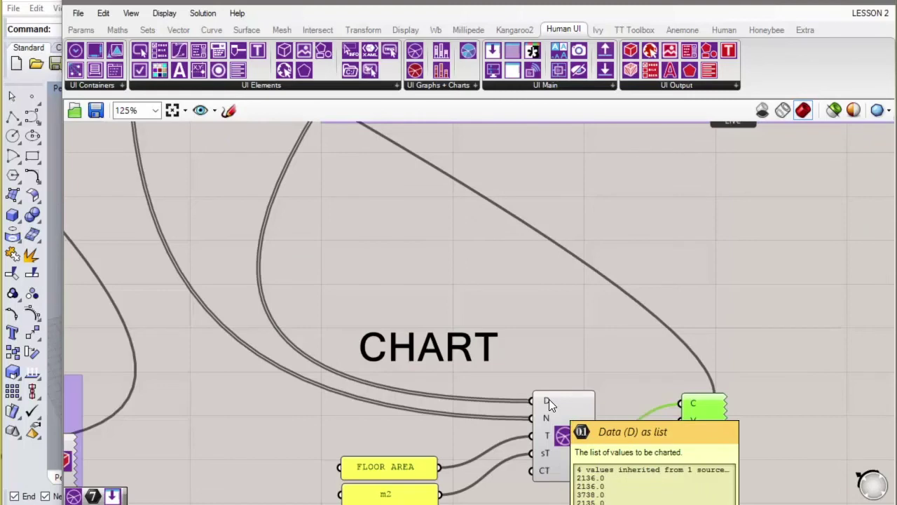
scroll(549, 399, down, 4)
right_drag(549, 398, 530, 432)
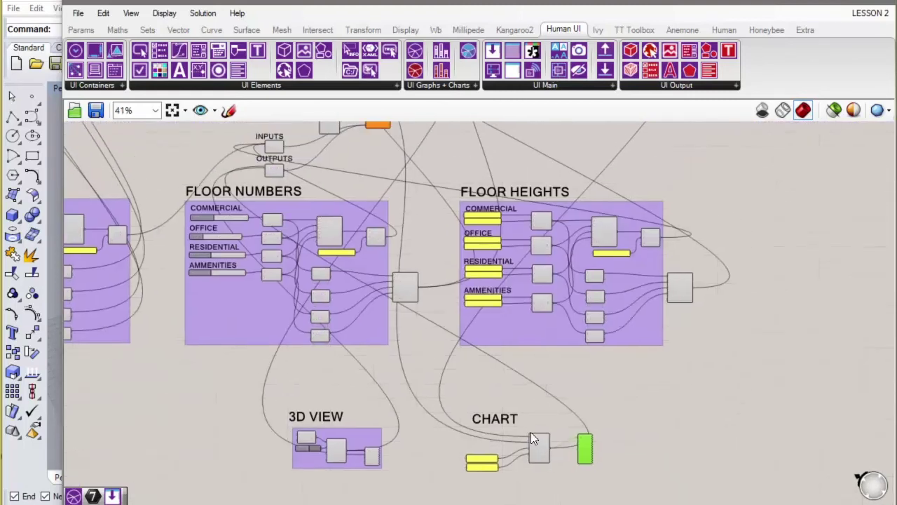
scroll(530, 421, down, 2)
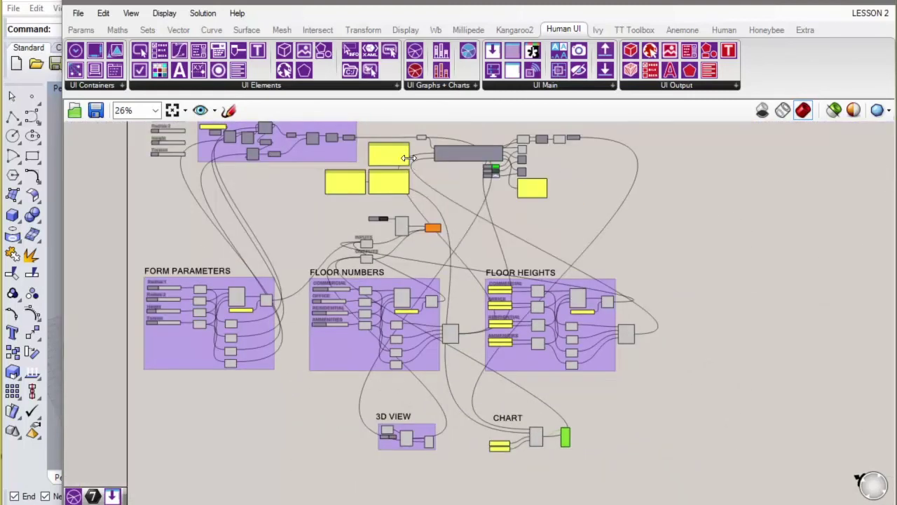
scroll(410, 155, up, 1)
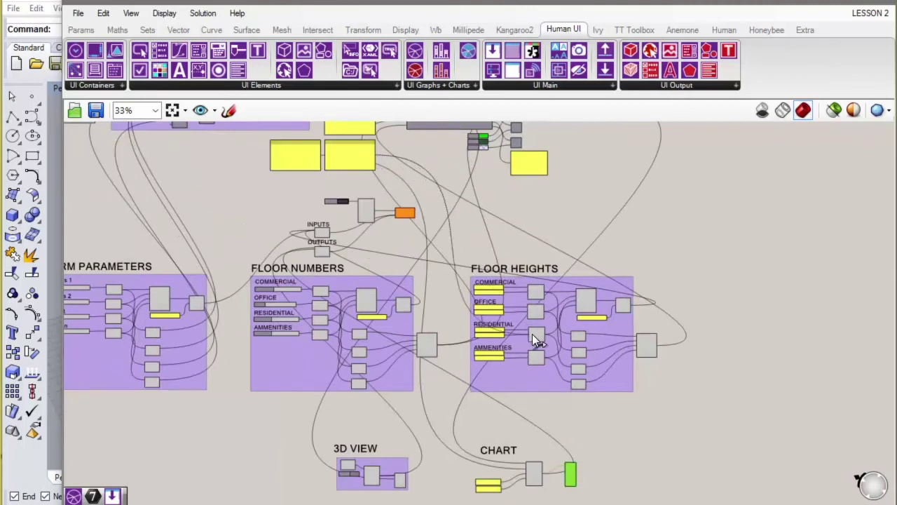
Step: Connect the floor area output at the end of the FLOORS section to the V input of Set Chart Contents
drag(532, 333, 526, 462)
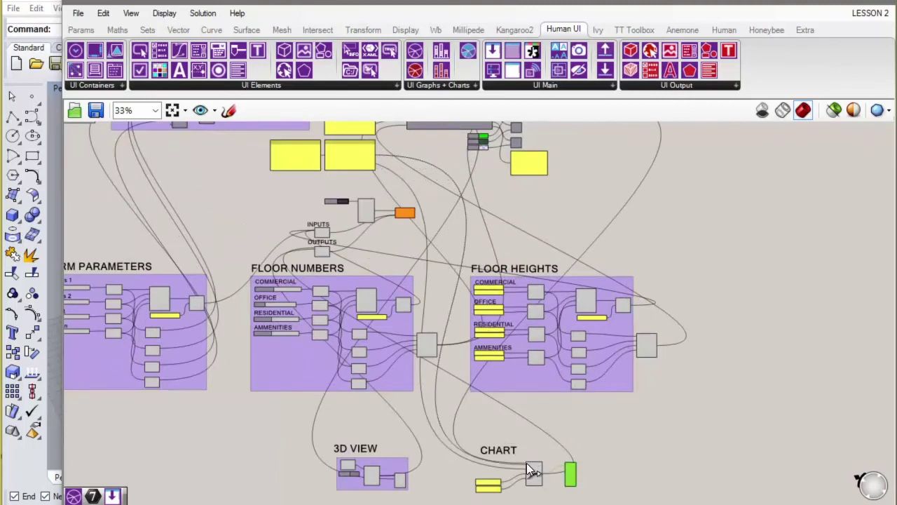
scroll(526, 463, up, 4)
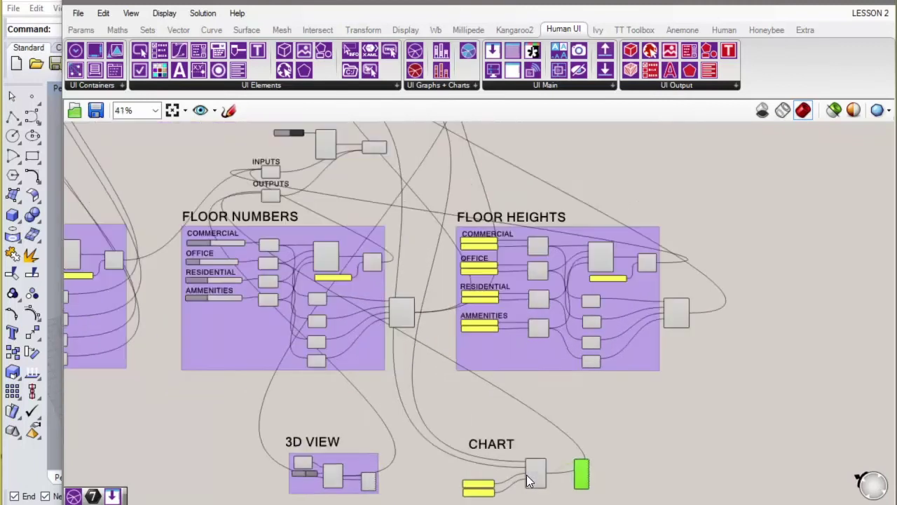
scroll(449, 444, down, 2)
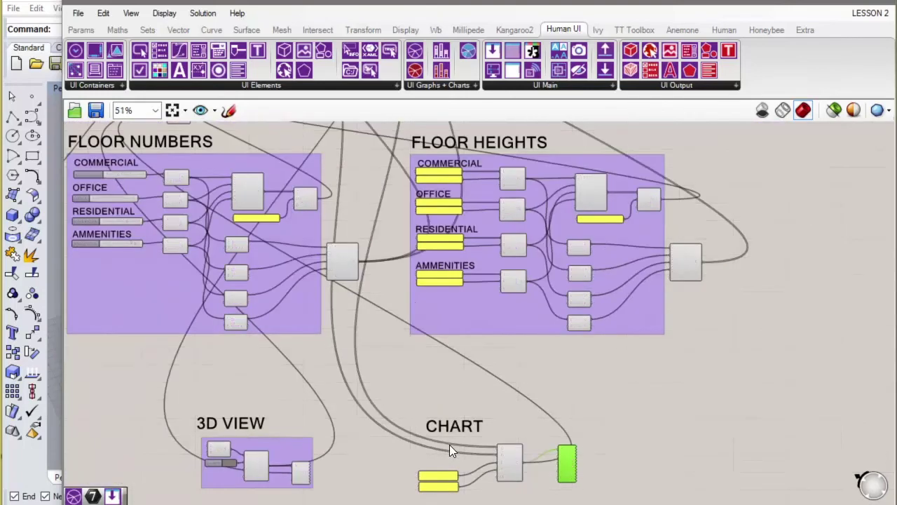
scroll(802, 179, down, 3)
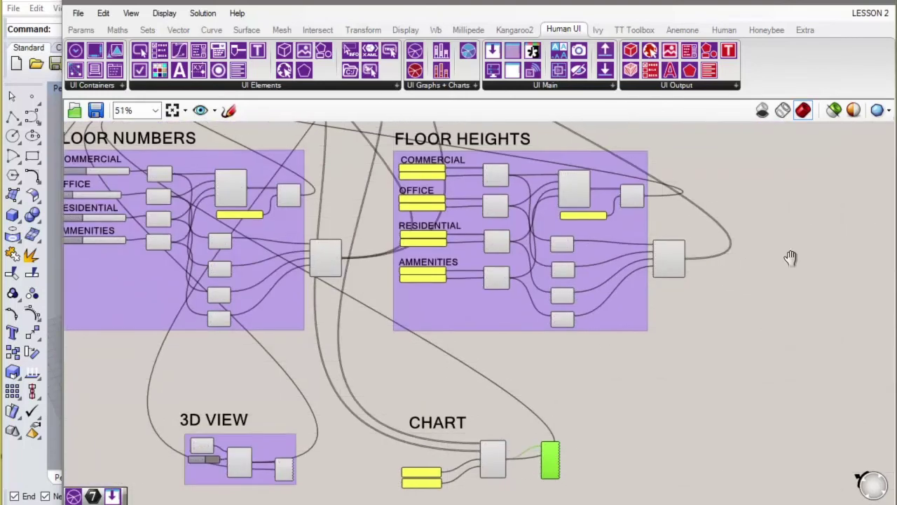
scroll(542, 452, up, 5)
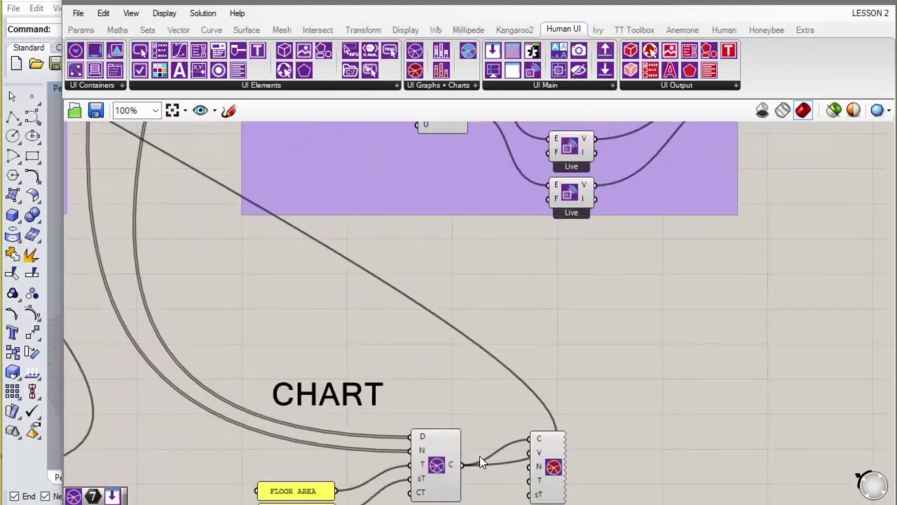
scroll(475, 456, down, 5)
right_drag(497, 415, 495, 424)
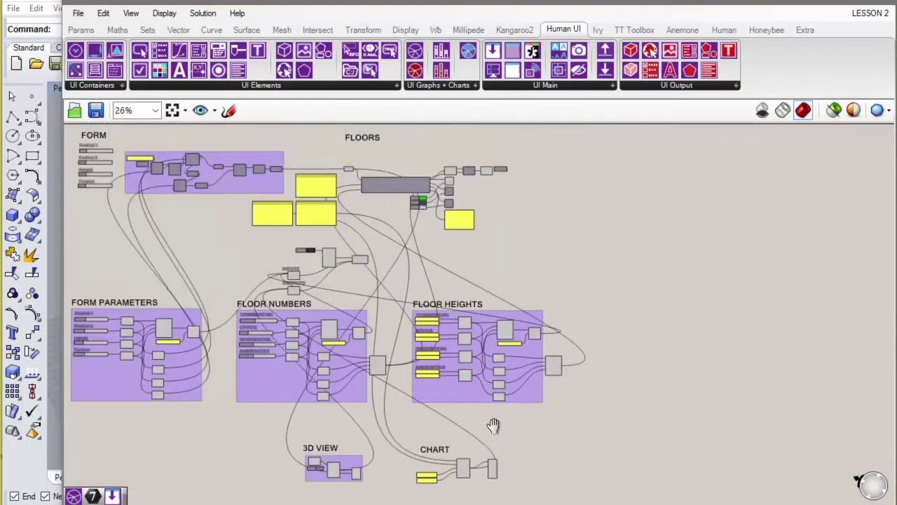
drag(508, 172, 491, 470)
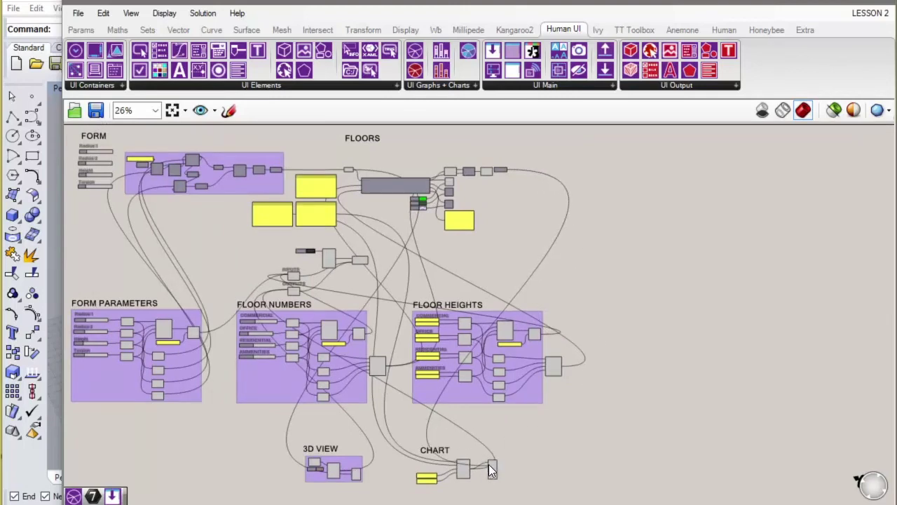
scroll(489, 467, up, 8)
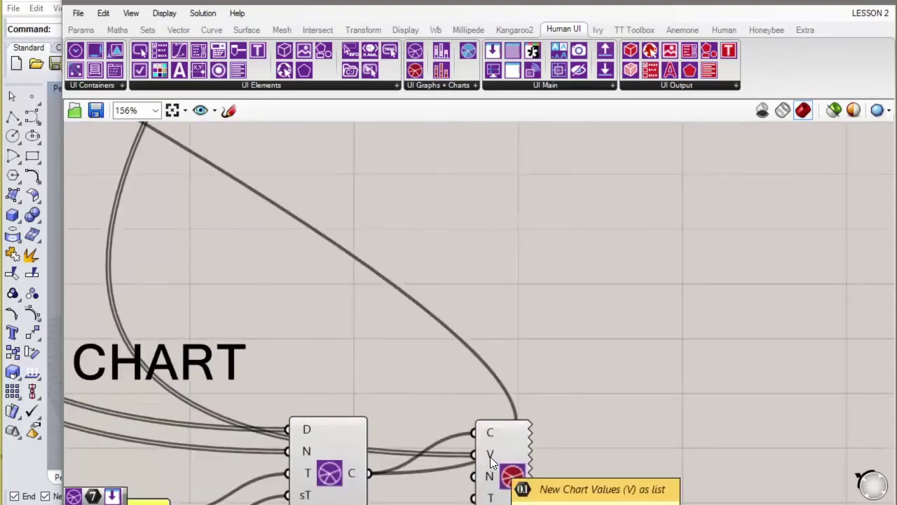
Step: Launch the Control Window and enlarge it until all parameter groups, the 3D view and the chart fit
scroll(586, 304, down, 4)
scroll(539, 406, down, 2)
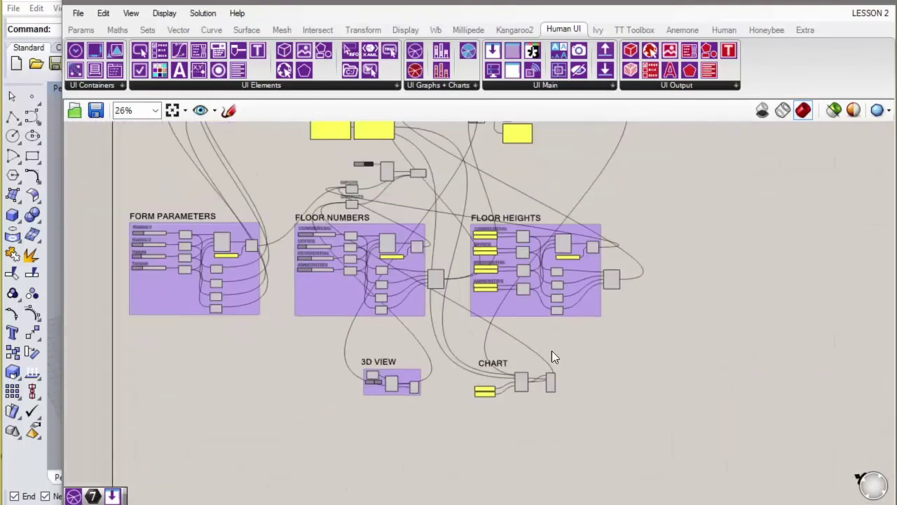
scroll(561, 323, up, 2)
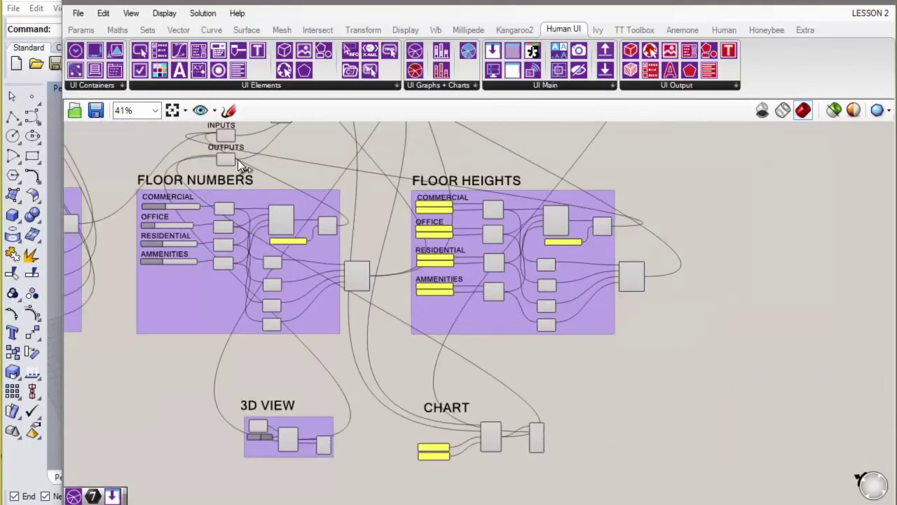
right_drag(358, 241, 343, 261)
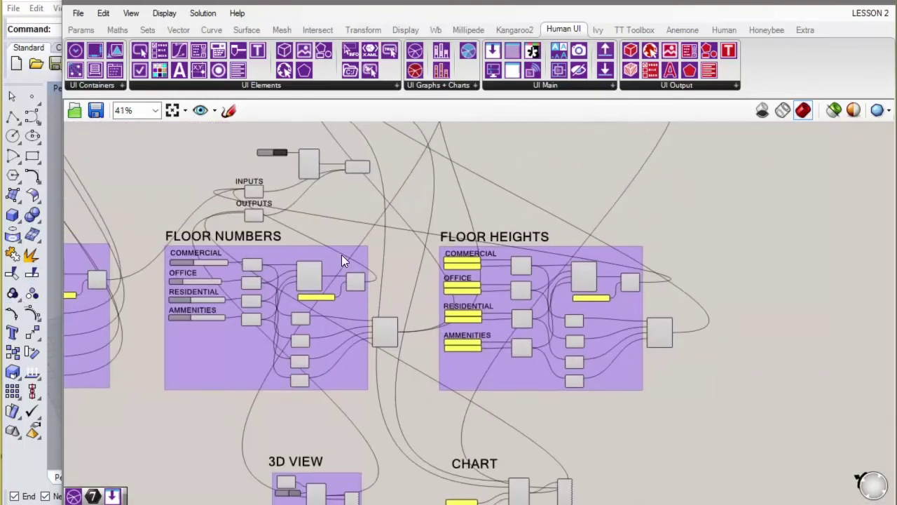
scroll(281, 153, up, 5)
double_click(289, 159)
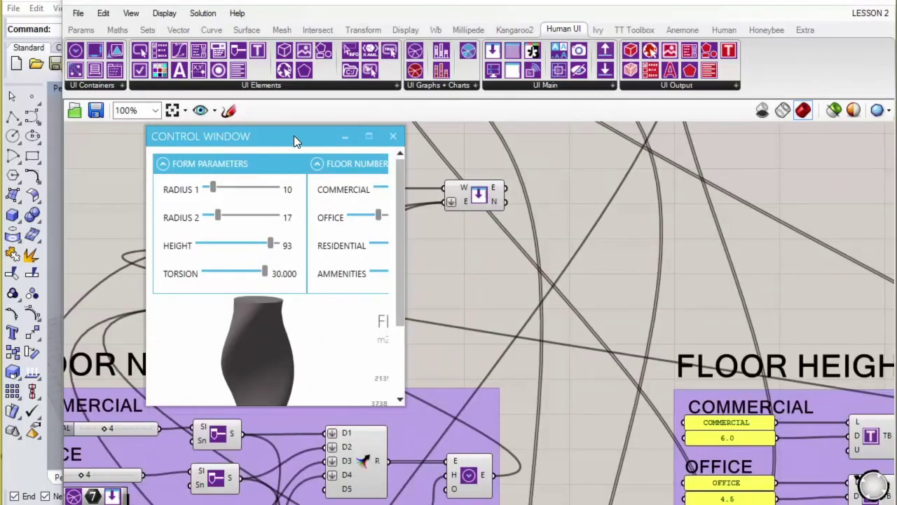
drag(294, 135, 318, 77)
drag(425, 347, 643, 478)
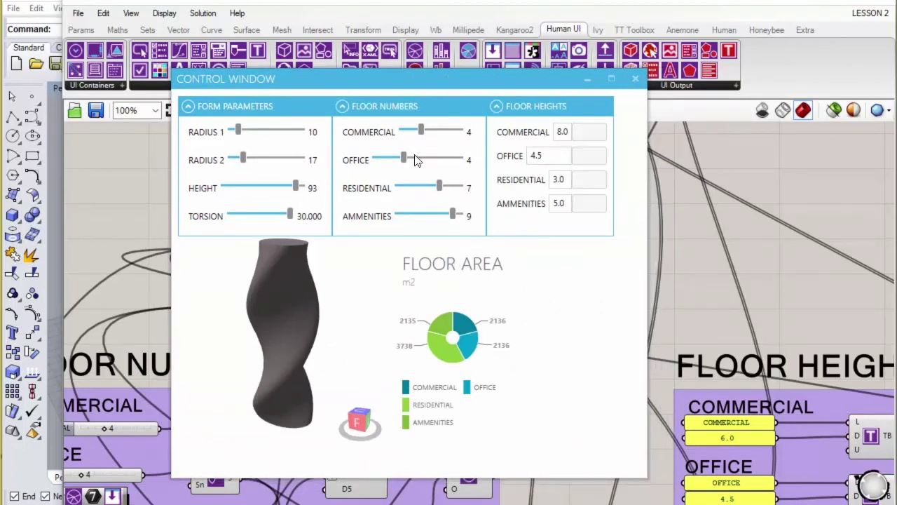
Step: Widen the Control Window and inspect the tower in its 3D view by orbiting and zooming
mouse_move(421, 136)
mouse_down()
mouse_move(436, 135)
mouse_move(423, 136)
mouse_up()
right_drag(305, 364, 306, 337)
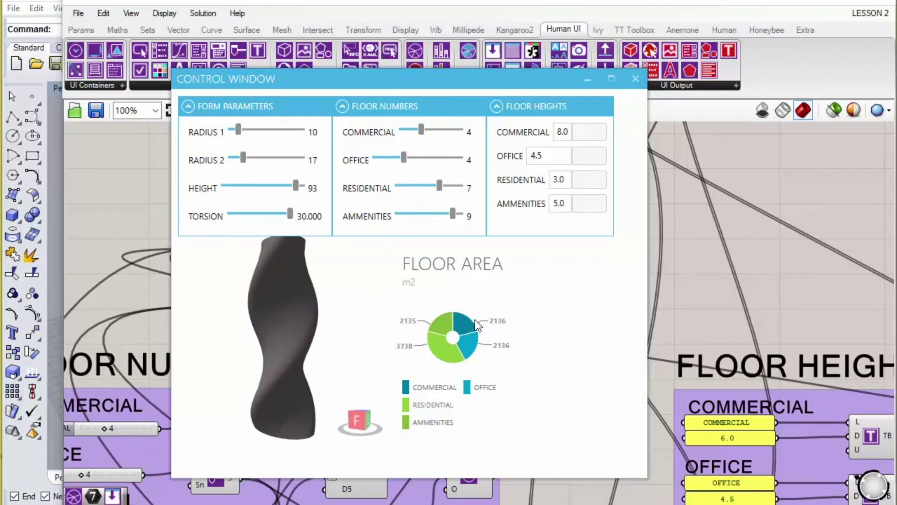
scroll(237, 348, down, 2)
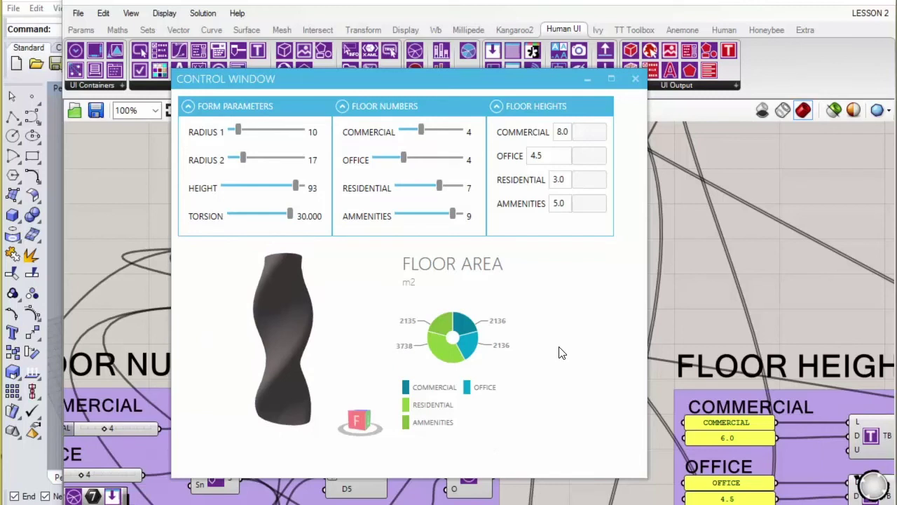
drag(648, 361, 753, 366)
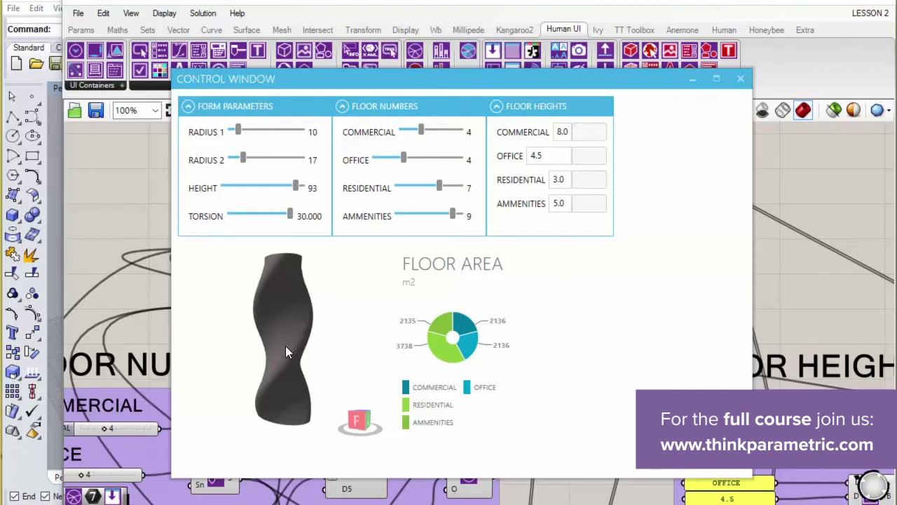
right_drag(285, 346, 303, 312)
right_drag(352, 309, 309, 314)
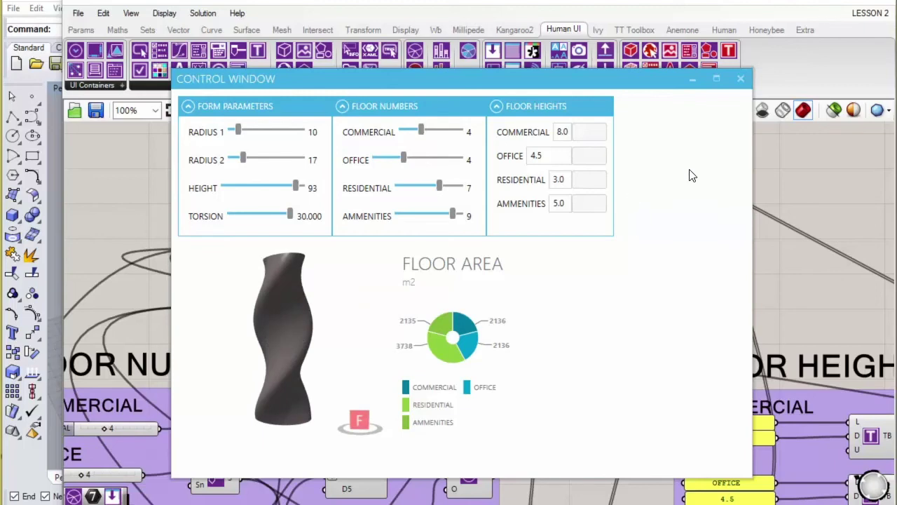
Step: Narrow the Control Window and move it aside so the definition's canvas is accessible while the chart stays in view
drag(661, 77, 565, 70)
right_drag(771, 217, 750, 191)
scroll(704, 205, down, 3)
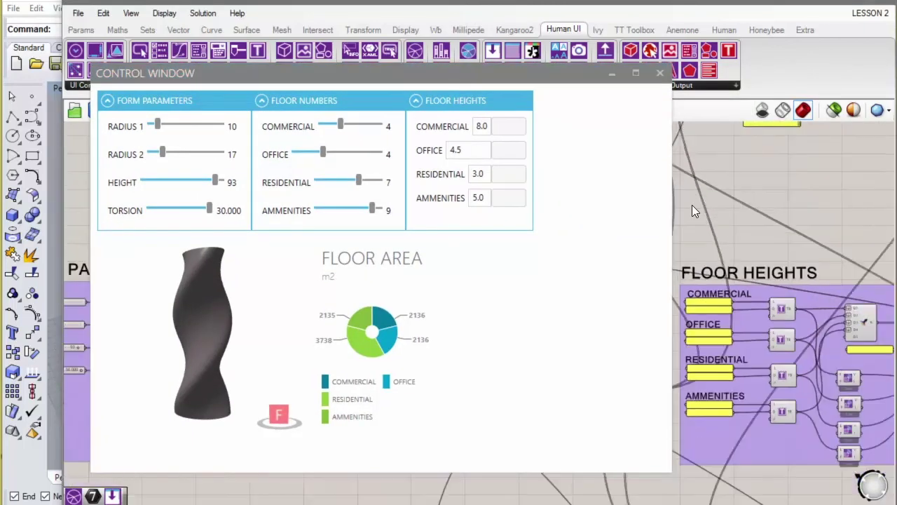
drag(671, 121, 430, 168)
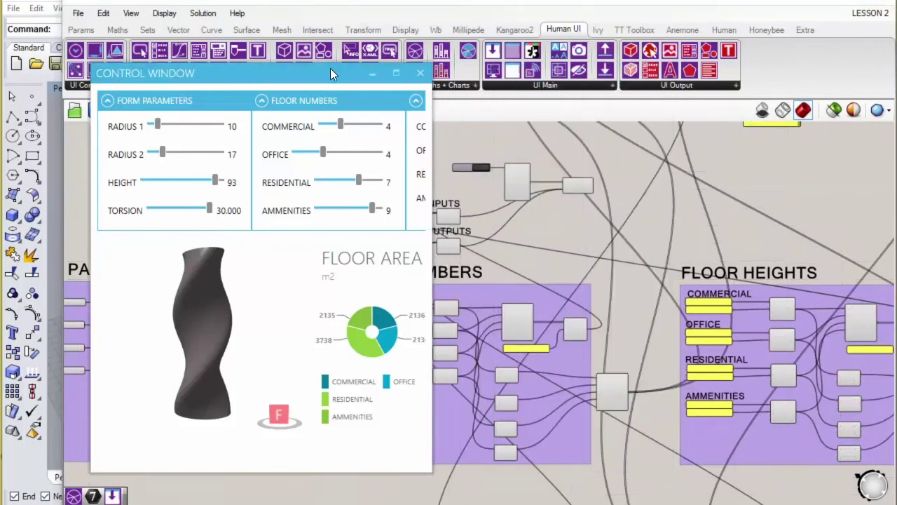
drag(330, 72, 232, 87)
scroll(550, 243, down, 3)
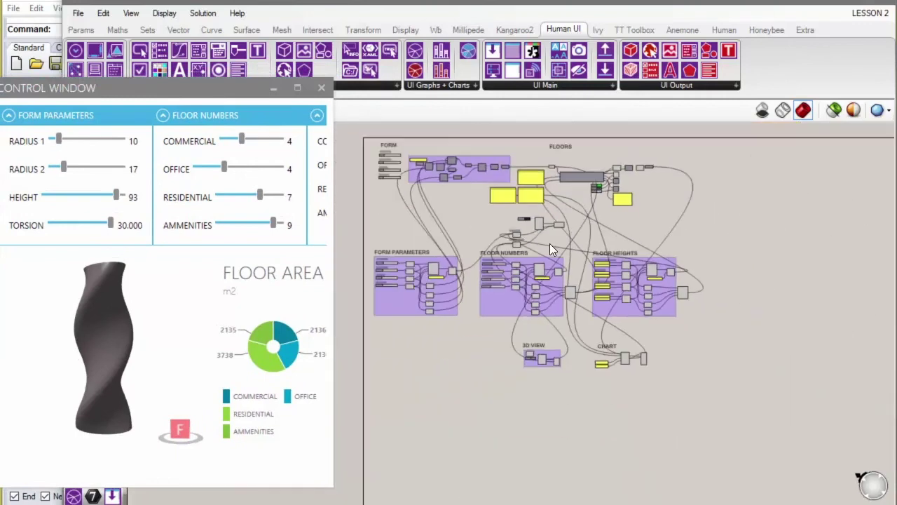
Step: Place a Chart Appearance component directly below Set Chart Contents in the CHART section and align the two
scroll(635, 365, up, 8)
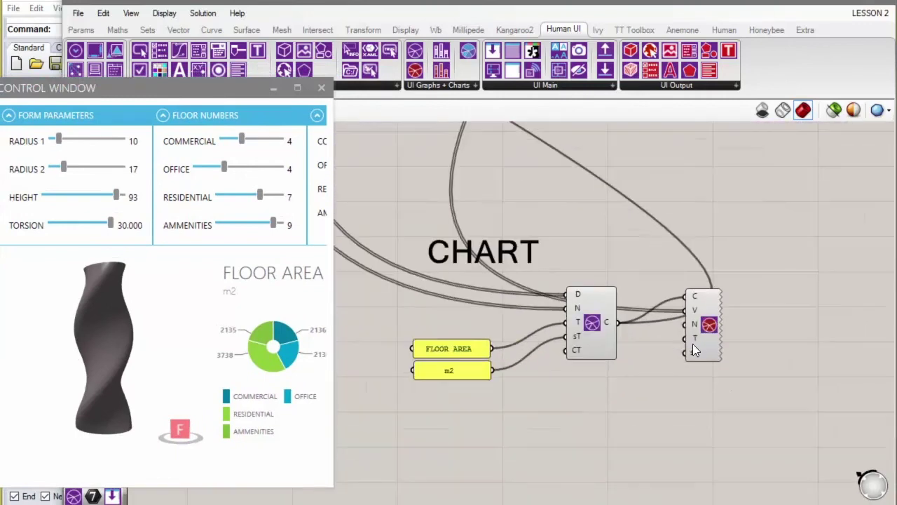
click(699, 338)
drag(699, 339, 703, 341)
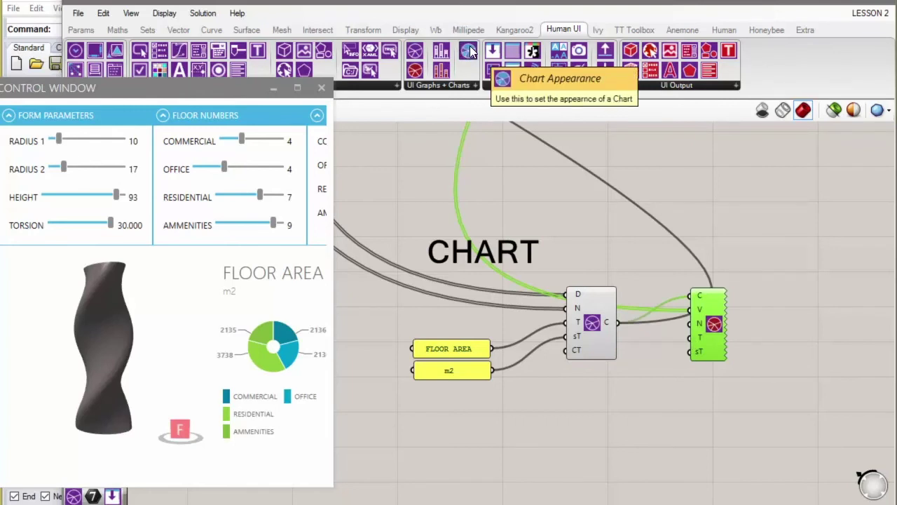
drag(470, 50, 718, 426)
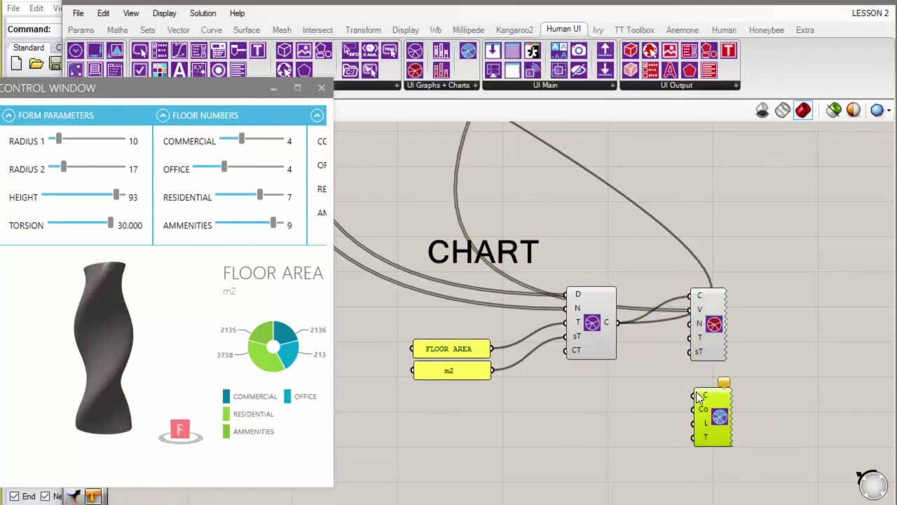
drag(714, 415, 712, 406)
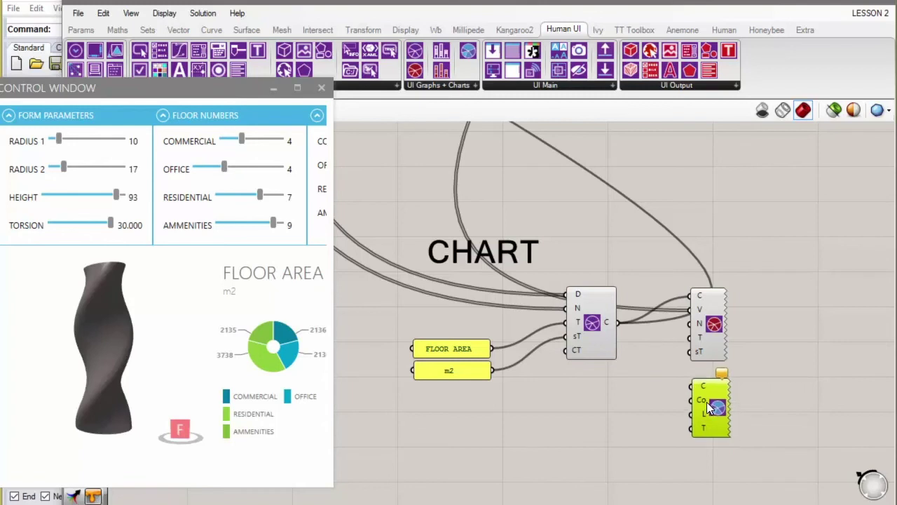
click(711, 351)
drag(713, 328, 715, 328)
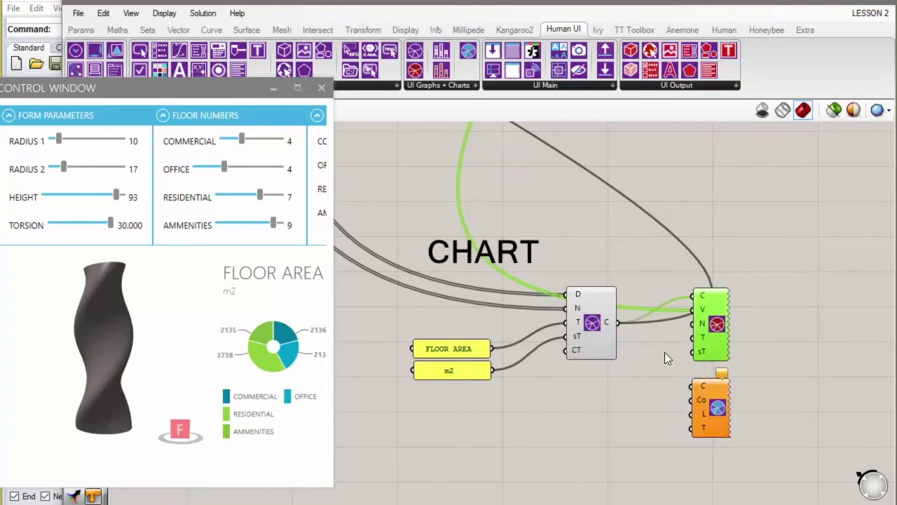
click(716, 406)
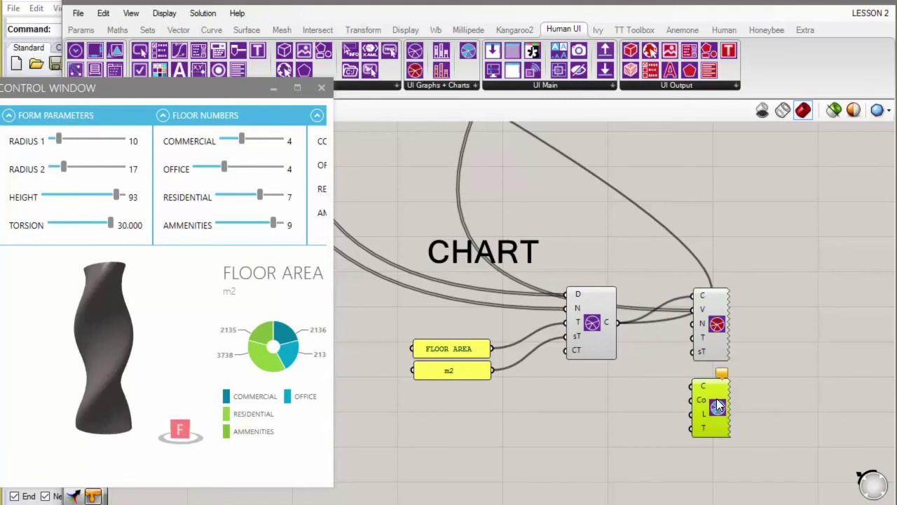
click(754, 389)
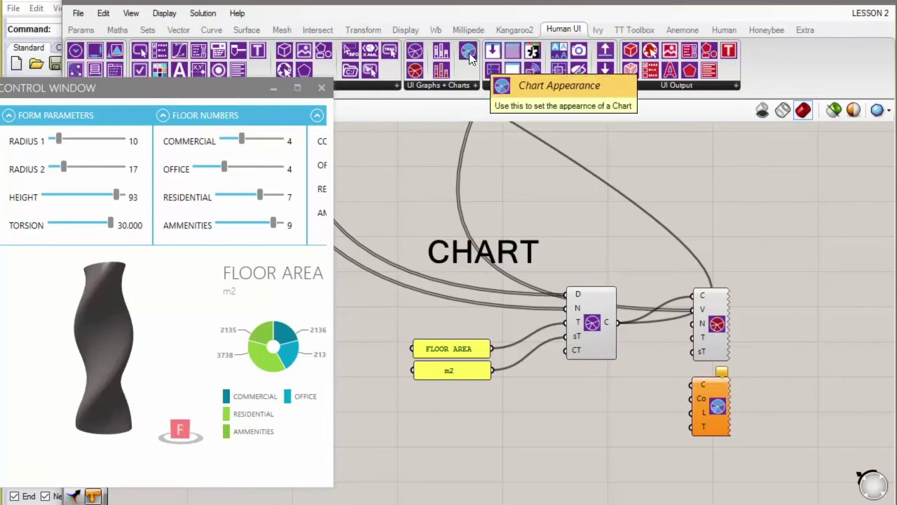
Step: Connect the chart component's C output to the C input of Chart Appearance
drag(618, 322, 694, 387)
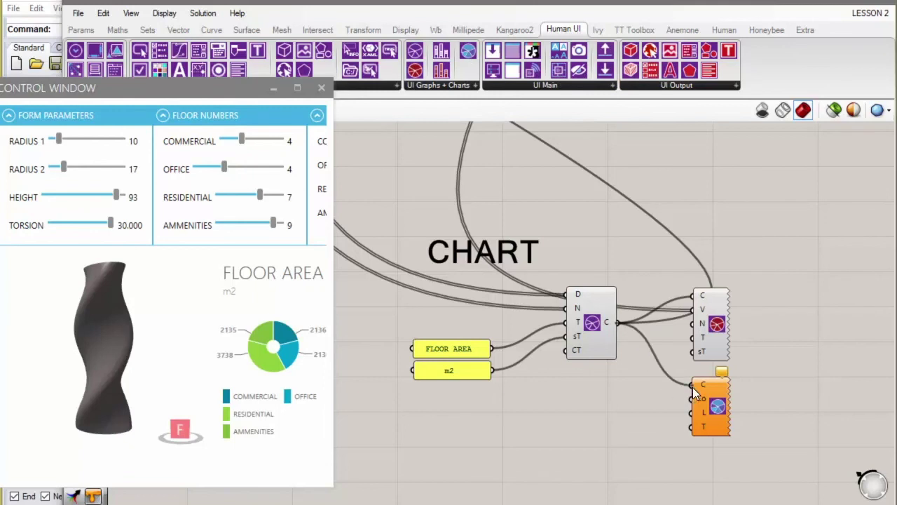
click(712, 408)
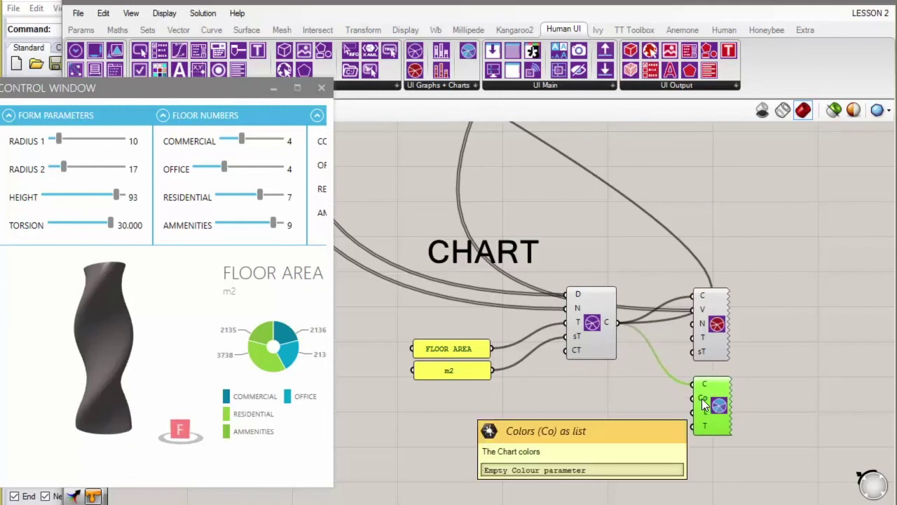
click(546, 420)
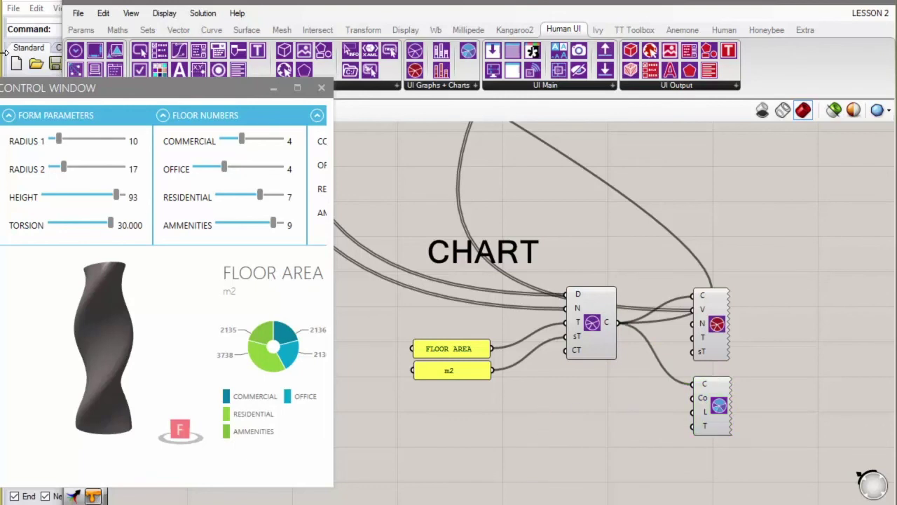
Step: Add a Colour Swatch and place it beside the Chart Appearance component's inputs
click(81, 30)
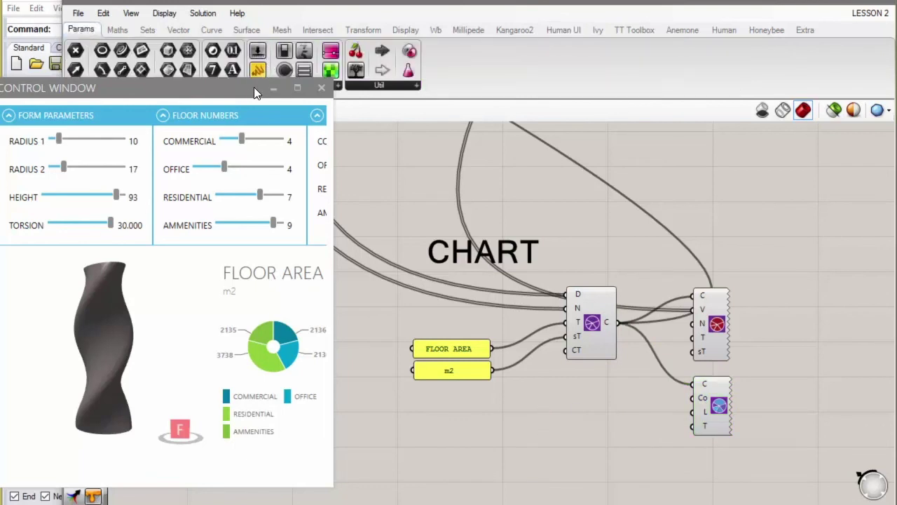
drag(254, 87, 211, 90)
click(329, 85)
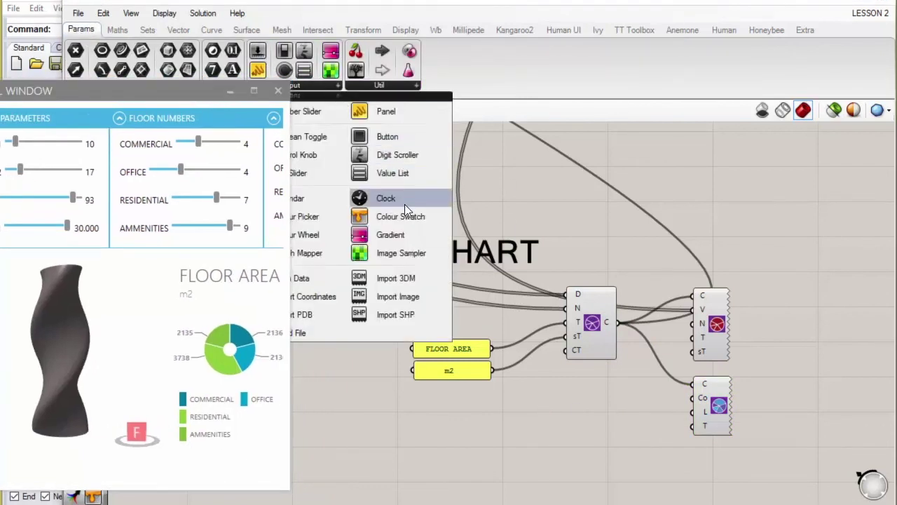
click(392, 218)
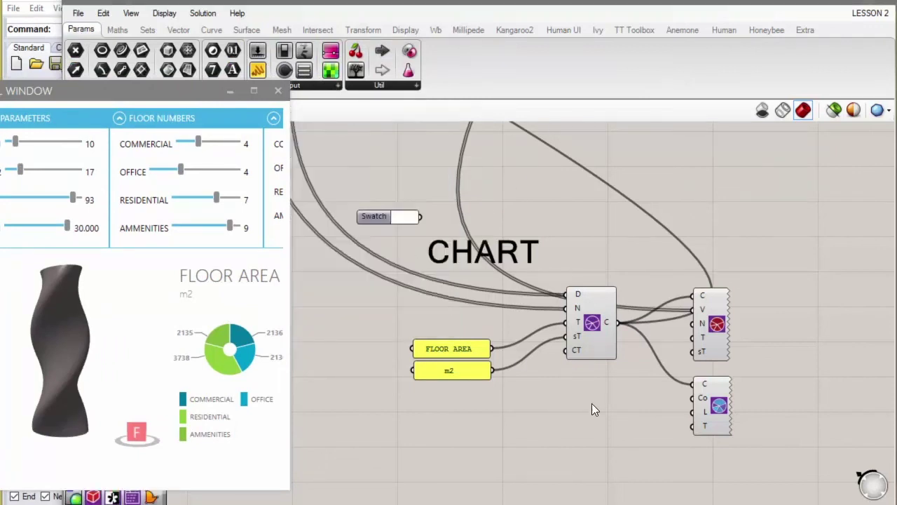
drag(374, 216, 601, 401)
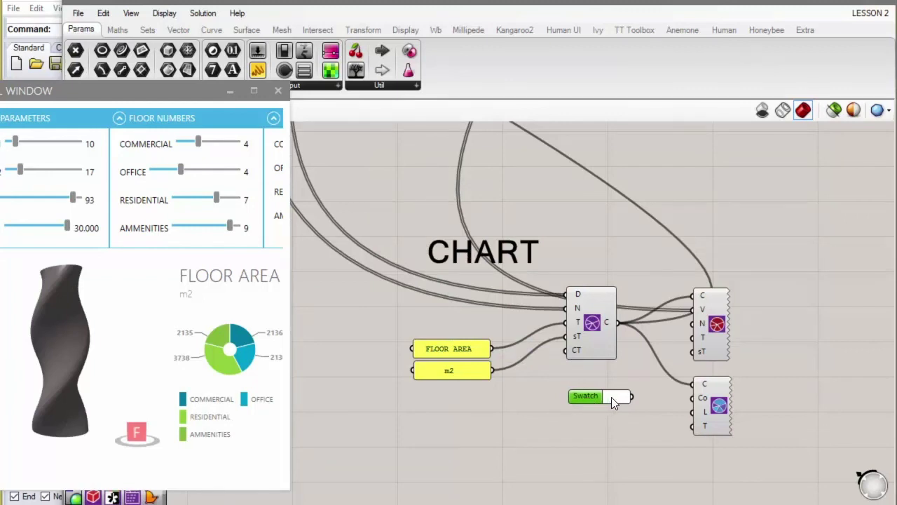
Step: Set the swatch to a light red and connect it to the Co input of Chart Appearance
click(611, 397)
drag(656, 419, 692, 398)
click(604, 418)
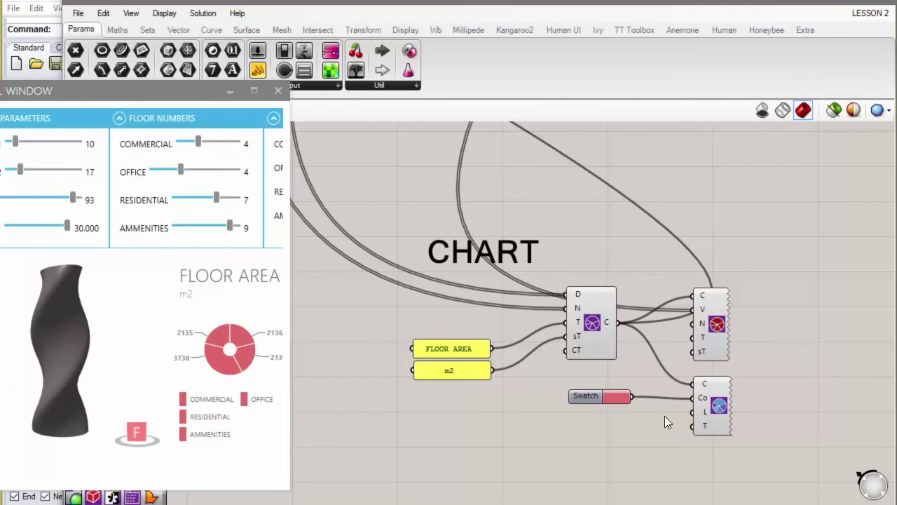
Step: Duplicate the colour swatch below the first, set it to a darker red and connect it to Chart Appearance's Co input as well
drag(586, 396, 583, 416)
click(610, 417)
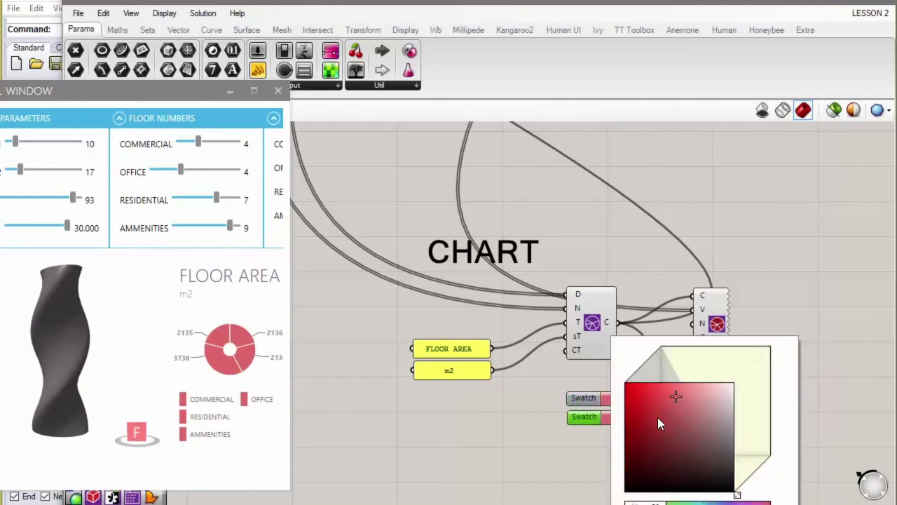
click(667, 413)
click(580, 434)
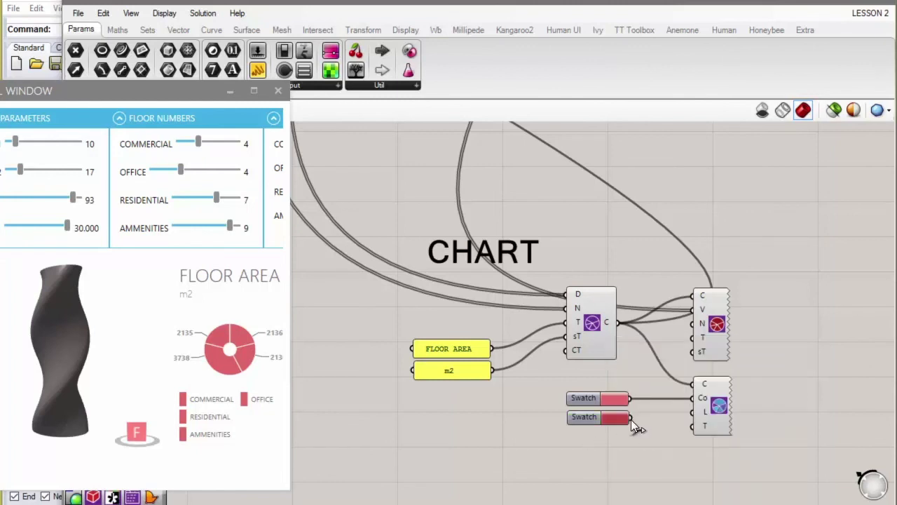
drag(632, 419, 691, 398)
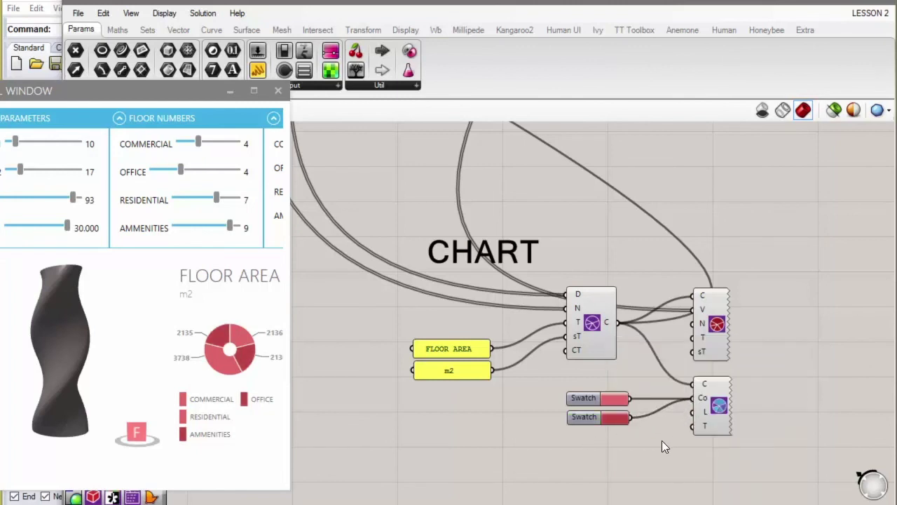
Step: Copy the dark red swatch below itself, set the copy to pale pink and add it to the Co input of Chart Appearance
right_drag(662, 441, 640, 336)
click(564, 315)
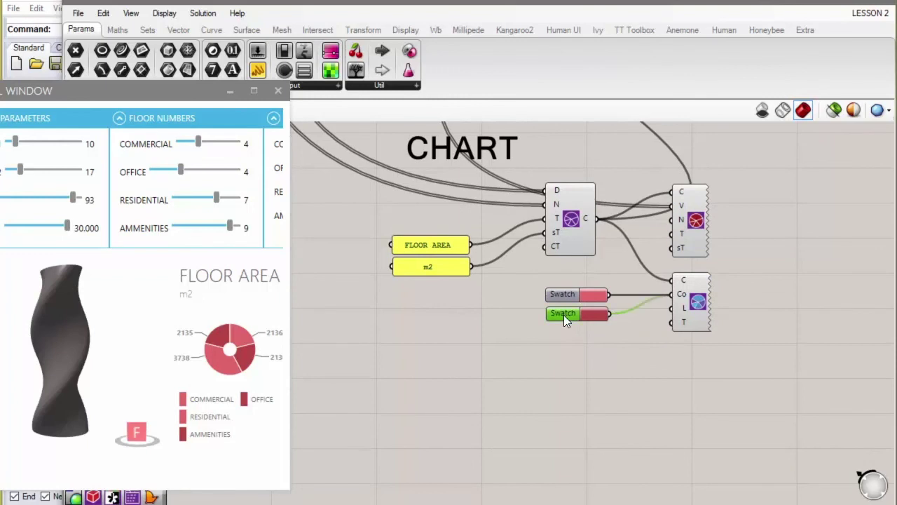
key(ctrl+c)
key(ctrl+v)
drag(566, 320, 558, 333)
click(591, 332)
click(684, 398)
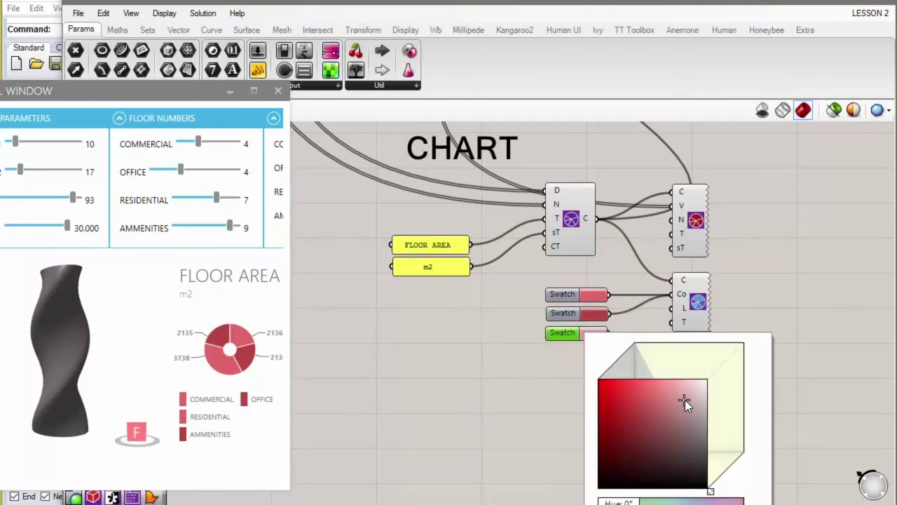
click(535, 403)
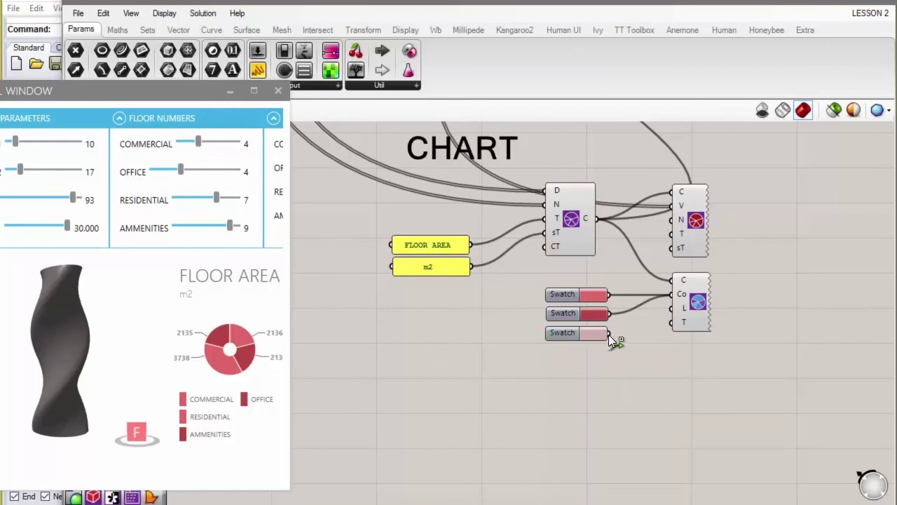
drag(608, 334, 670, 295)
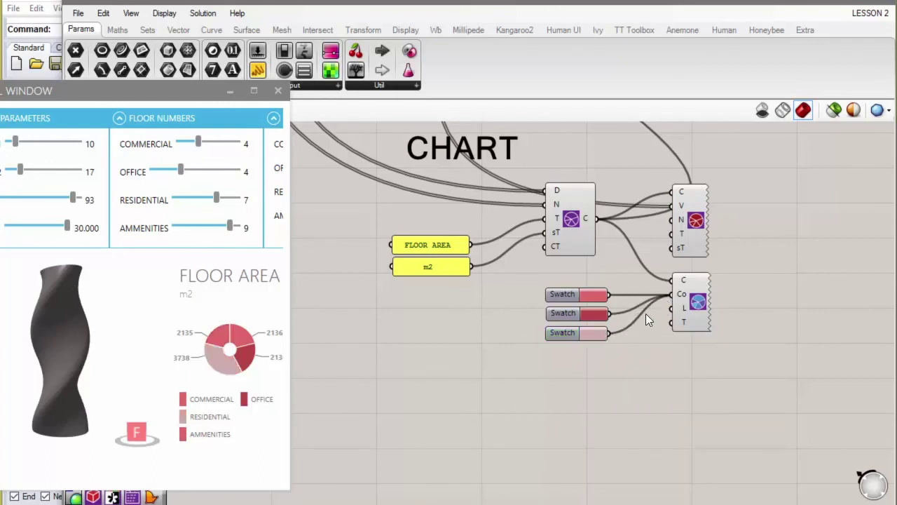
Step: Duplicate the pale pink swatch with its Co connection, place it below and set it to light grey
click(560, 337)
alt+drag(558, 335, 670, 295)
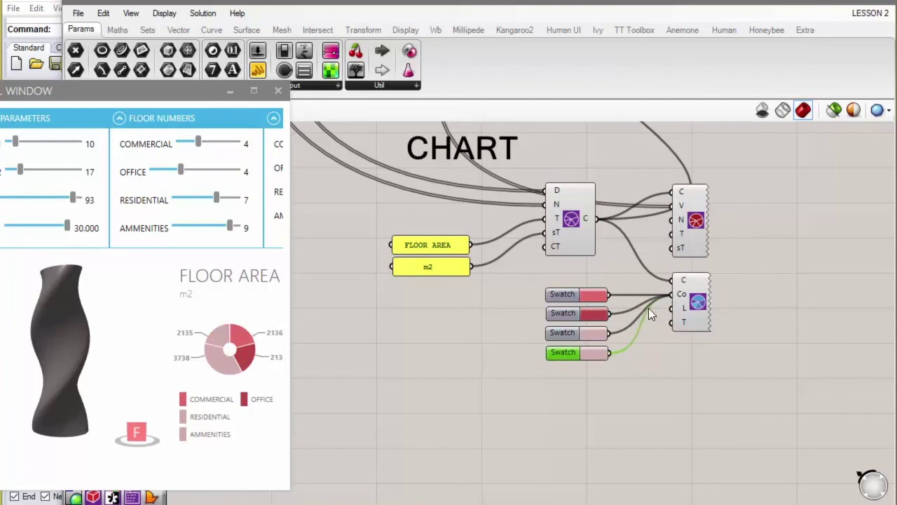
click(597, 351)
drag(699, 414, 715, 400)
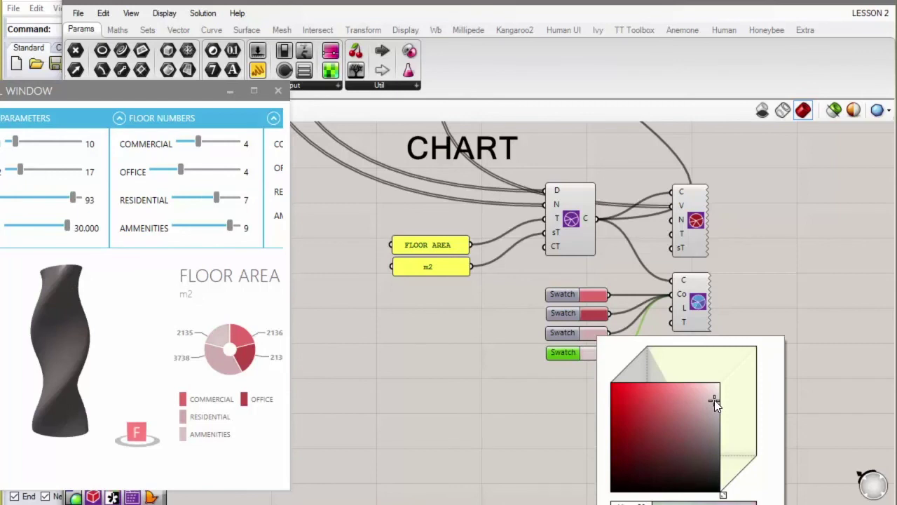
click(525, 414)
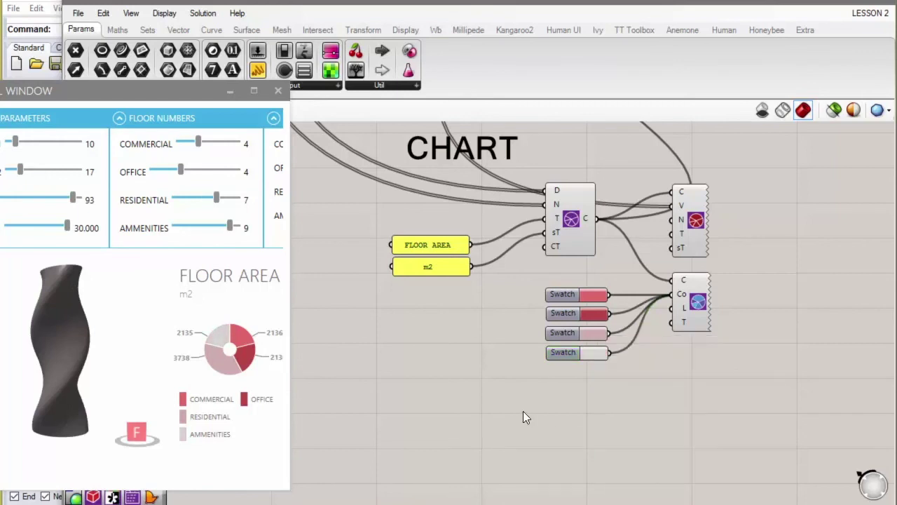
Step: Widen and reposition the control window to show all three parameter groups, and maximise it
right_drag(466, 415, 453, 413)
drag(290, 272, 385, 273)
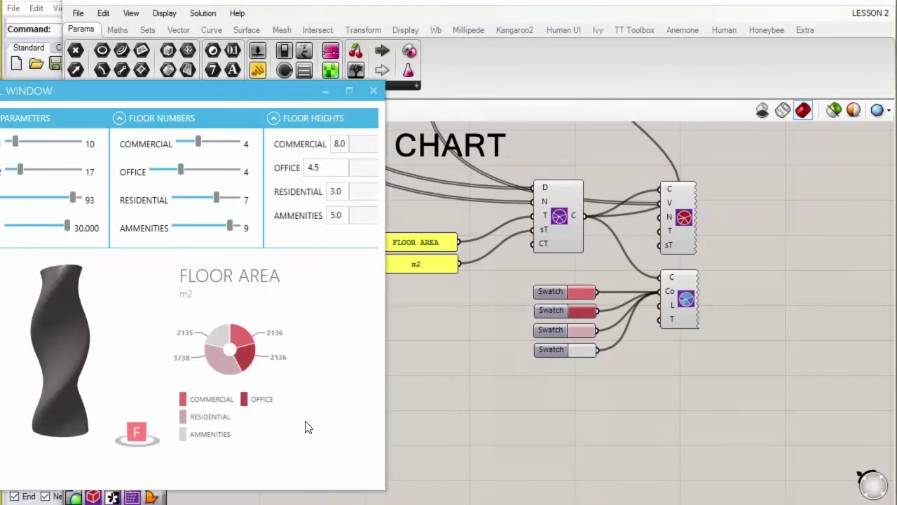
drag(237, 104, 345, 89)
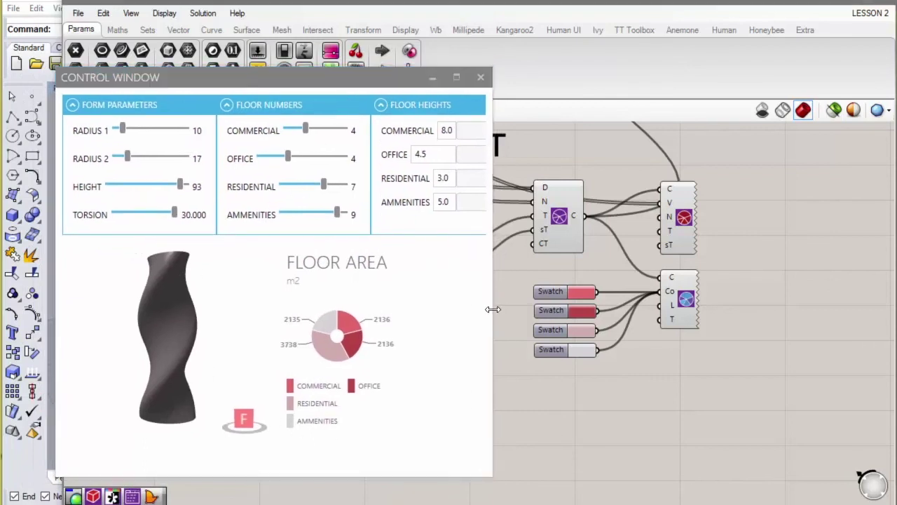
drag(493, 309, 585, 324)
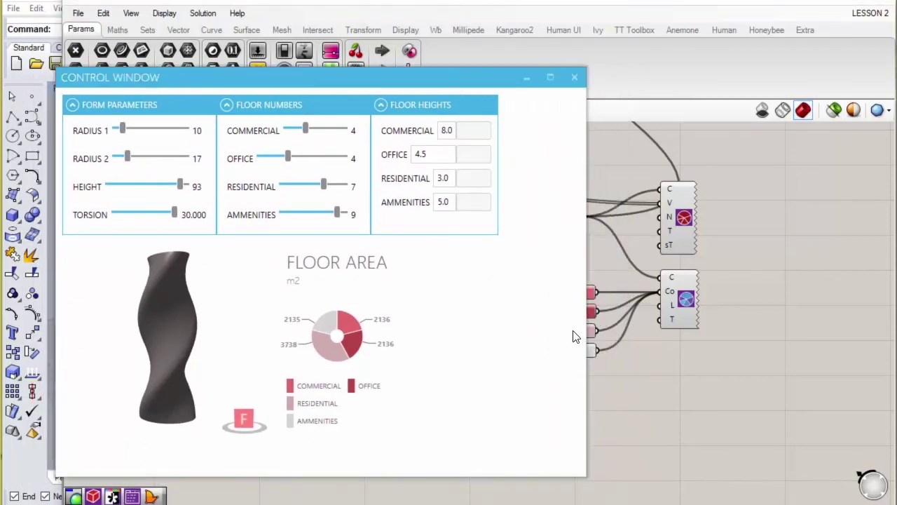
click(549, 77)
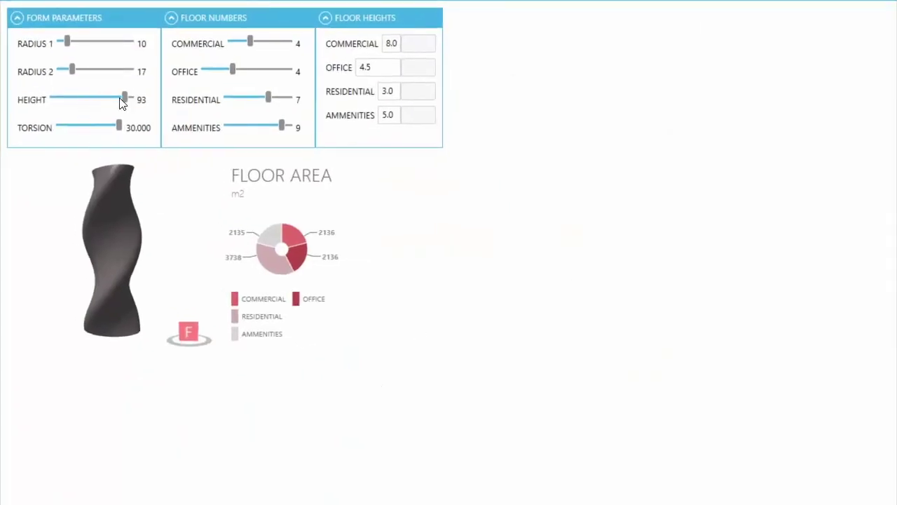
Step: Orbit the tower in the control window's 3D view and test the HEIGHT slider at 63, 91 and 78
mouse_move(121, 221)
right_down()
mouse_move(77, 213)
mouse_move(94, 202)
mouse_move(144, 203)
mouse_move(127, 208)
right_up()
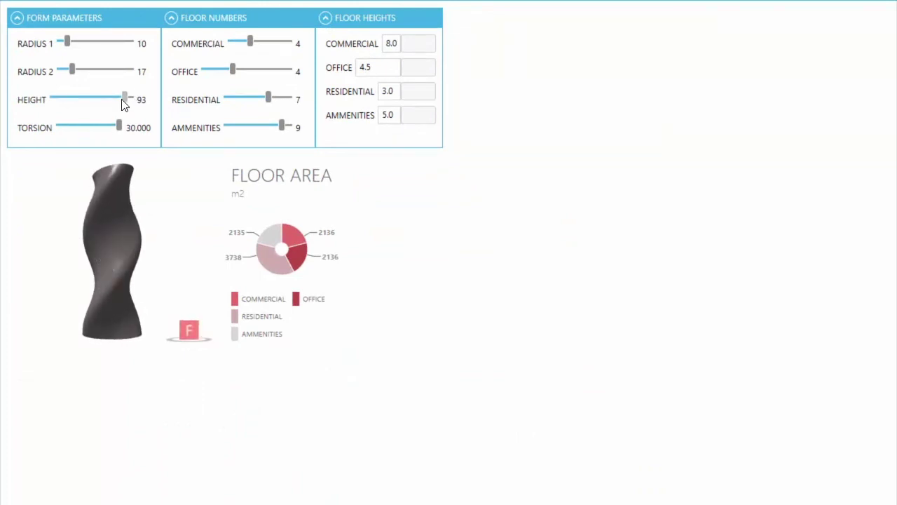
drag(125, 96, 102, 96)
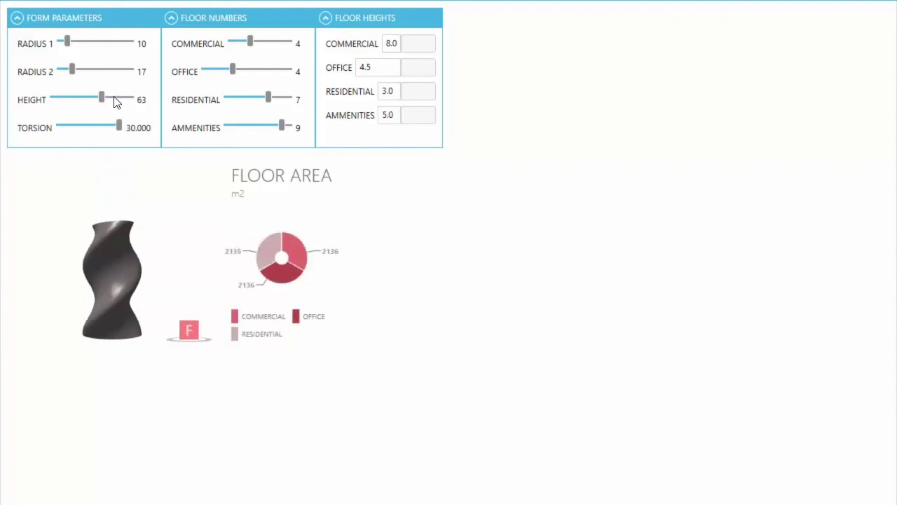
click(115, 99)
click(114, 99)
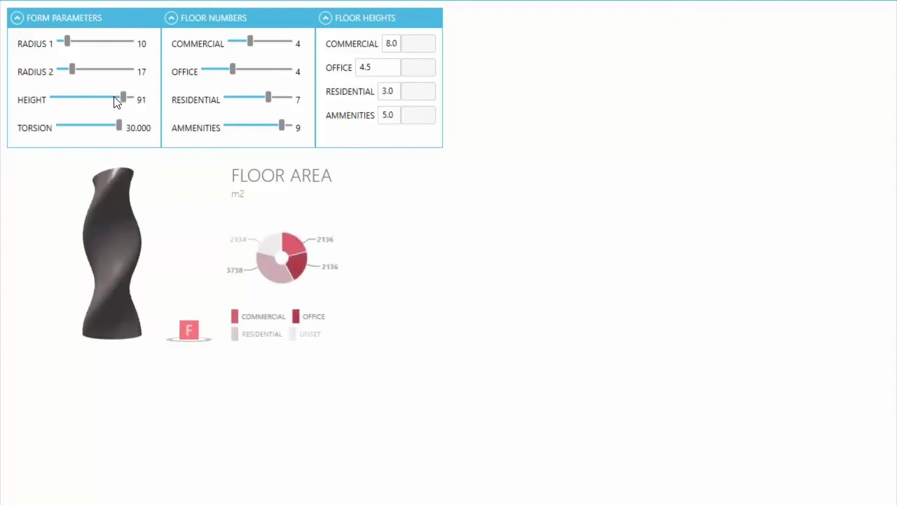
click(115, 99)
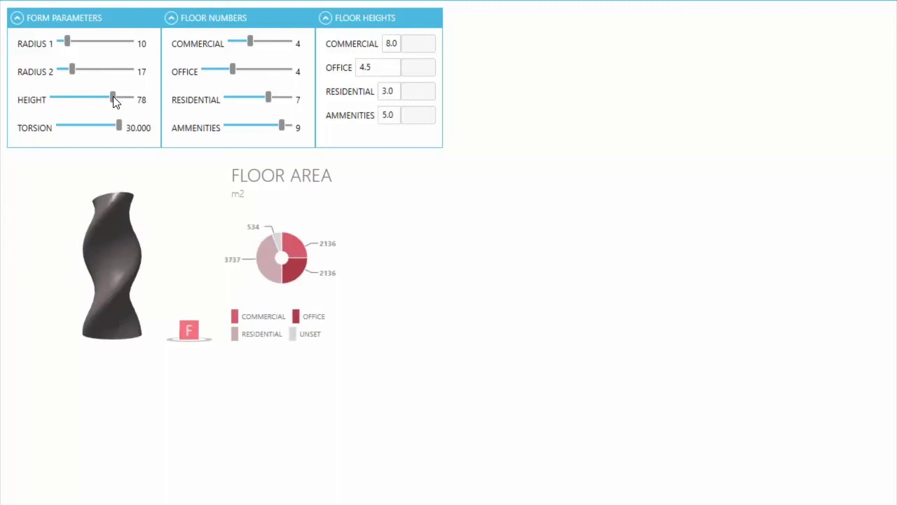
click(116, 97)
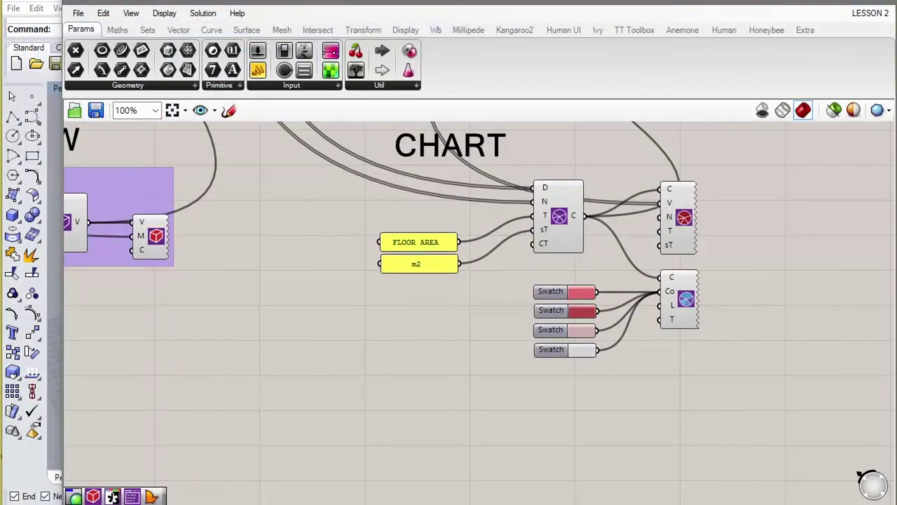
scroll(628, 389, down, 3)
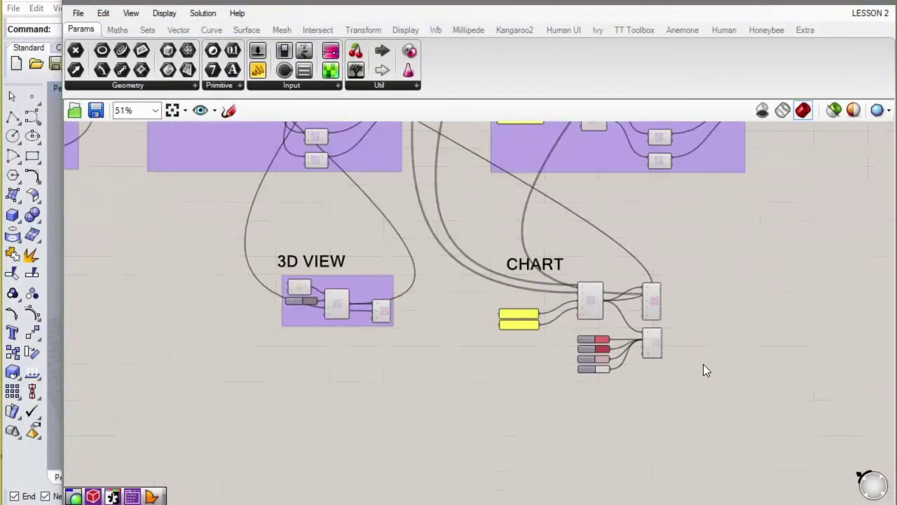
scroll(597, 331, up, 2)
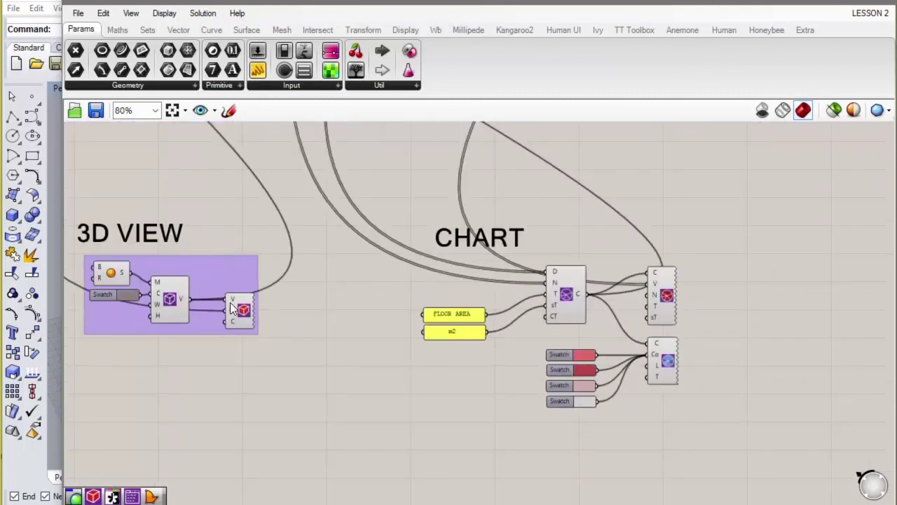
click(168, 298)
click(559, 298)
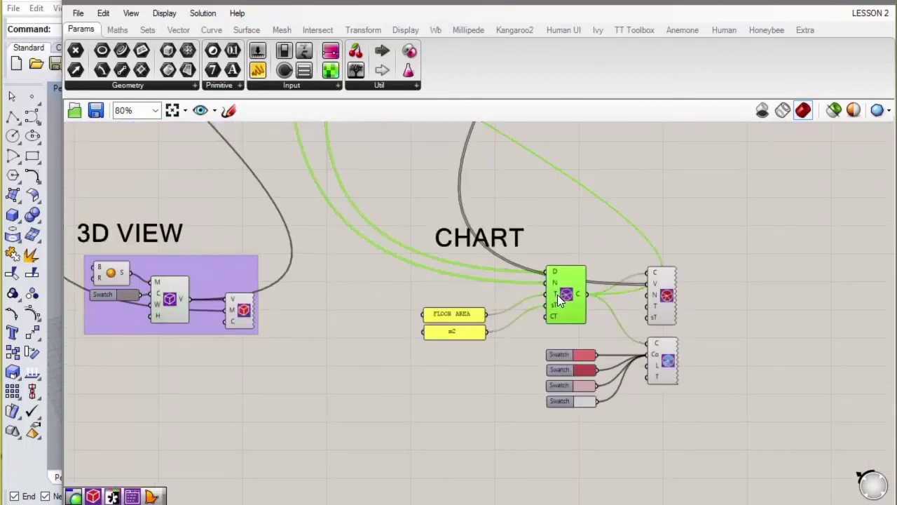
right_drag(605, 326, 569, 316)
click(582, 316)
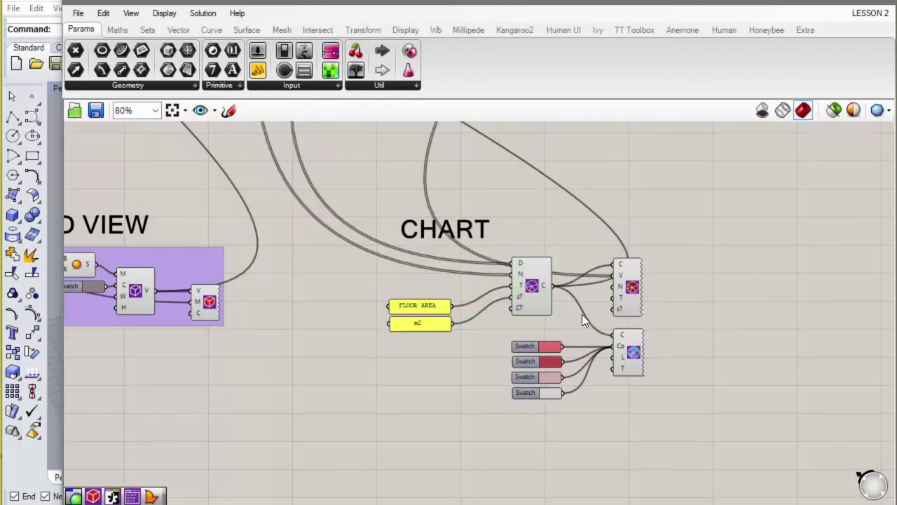